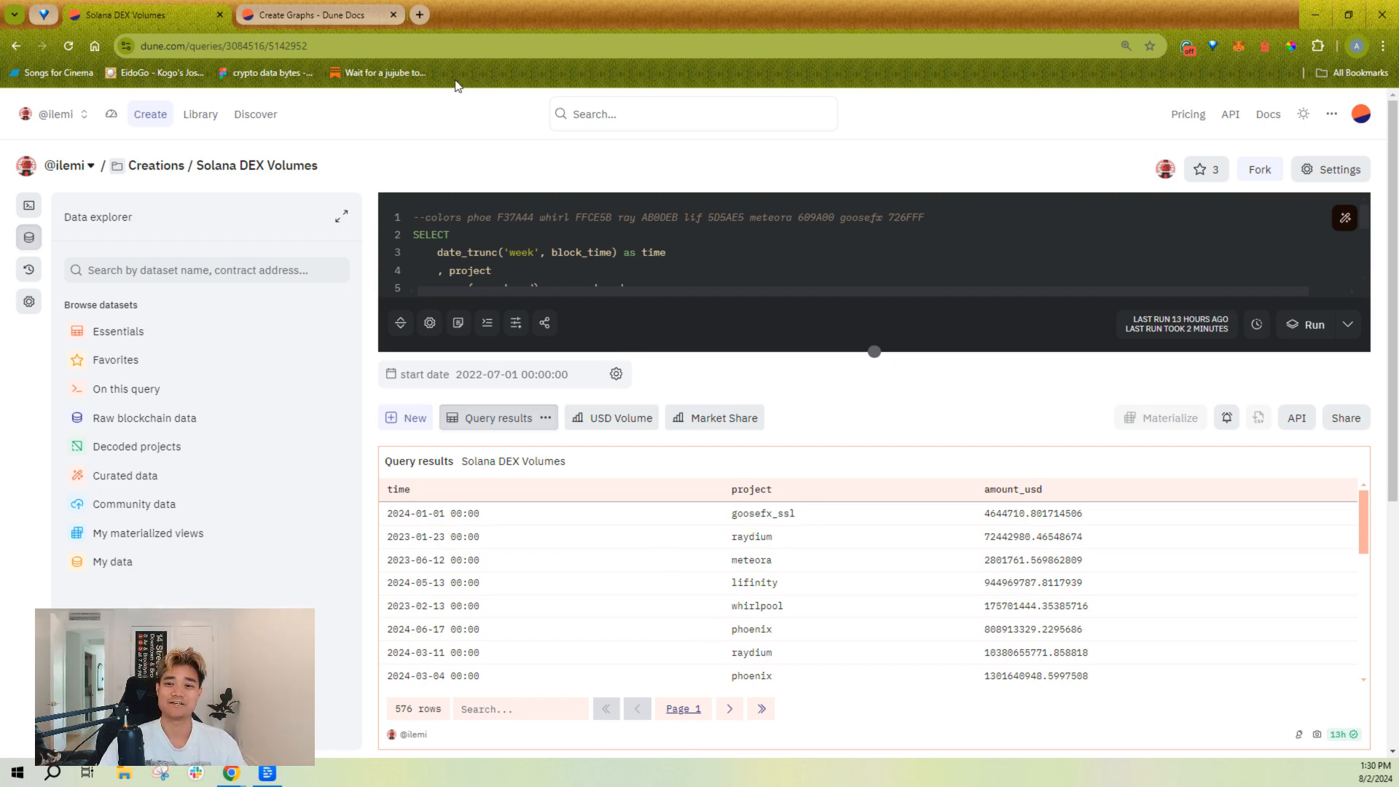
# Step: Switch to the Dune Docs Create Graphs page and review its chart types and tick/label format table
pyautogui.click(351, 17)
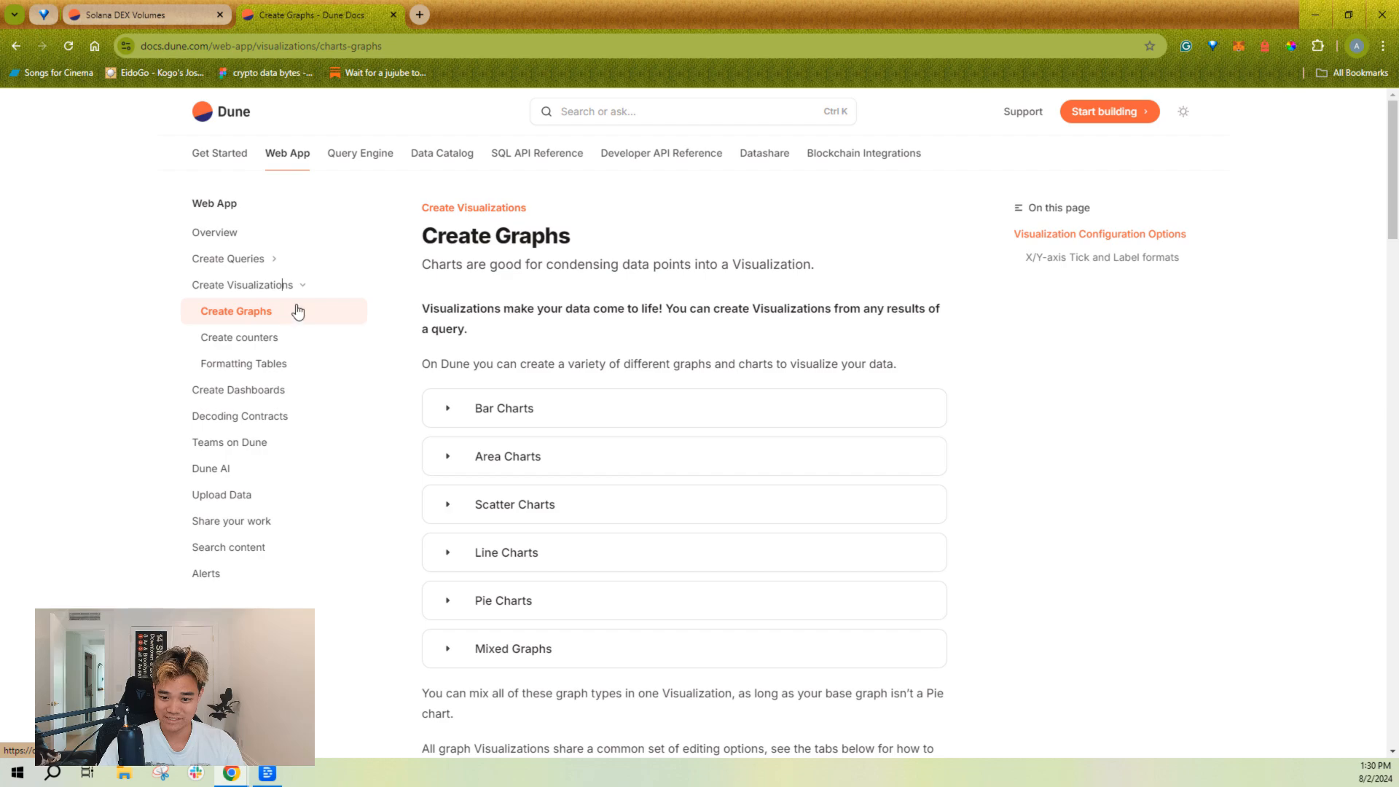
pyautogui.scroll(-15, 618, 650)
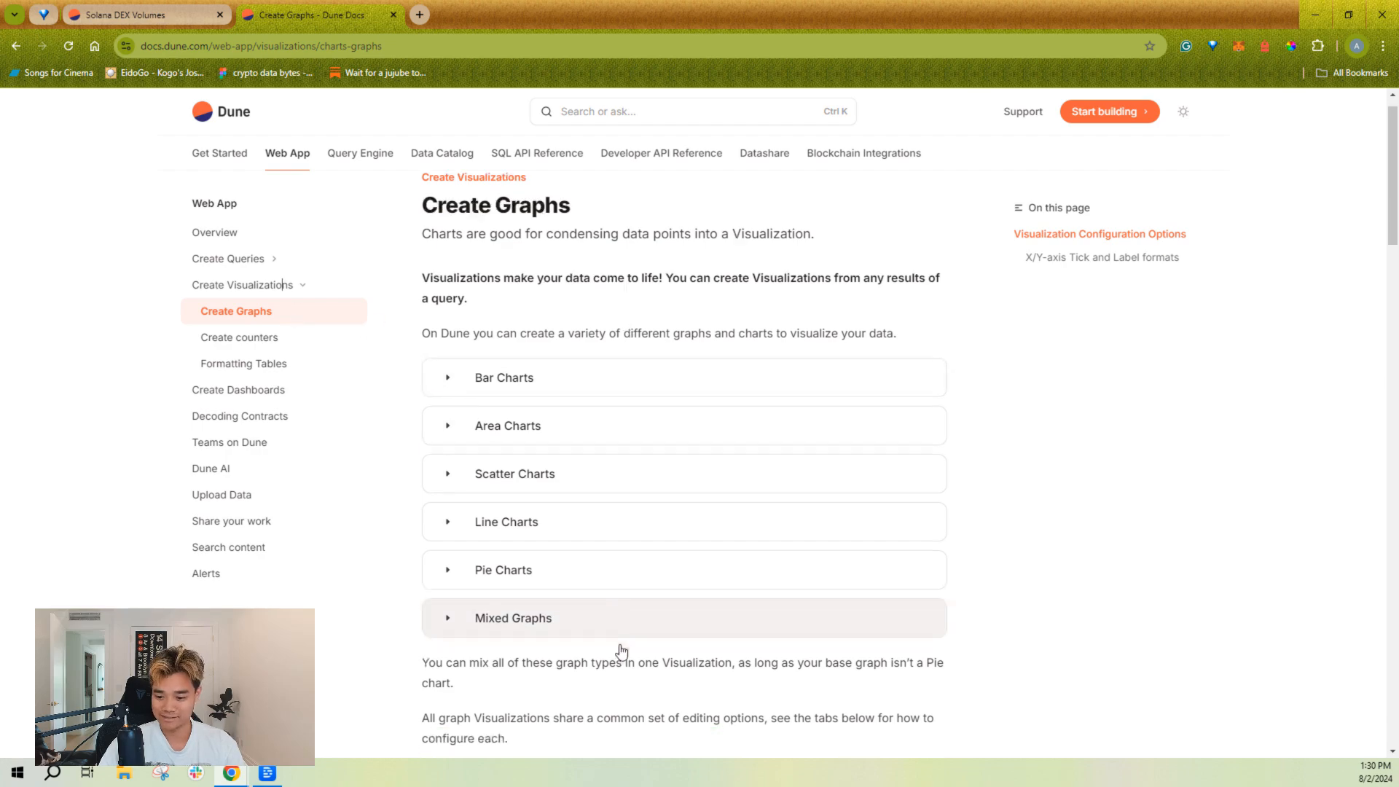
pyautogui.scroll(-15, 625, 646)
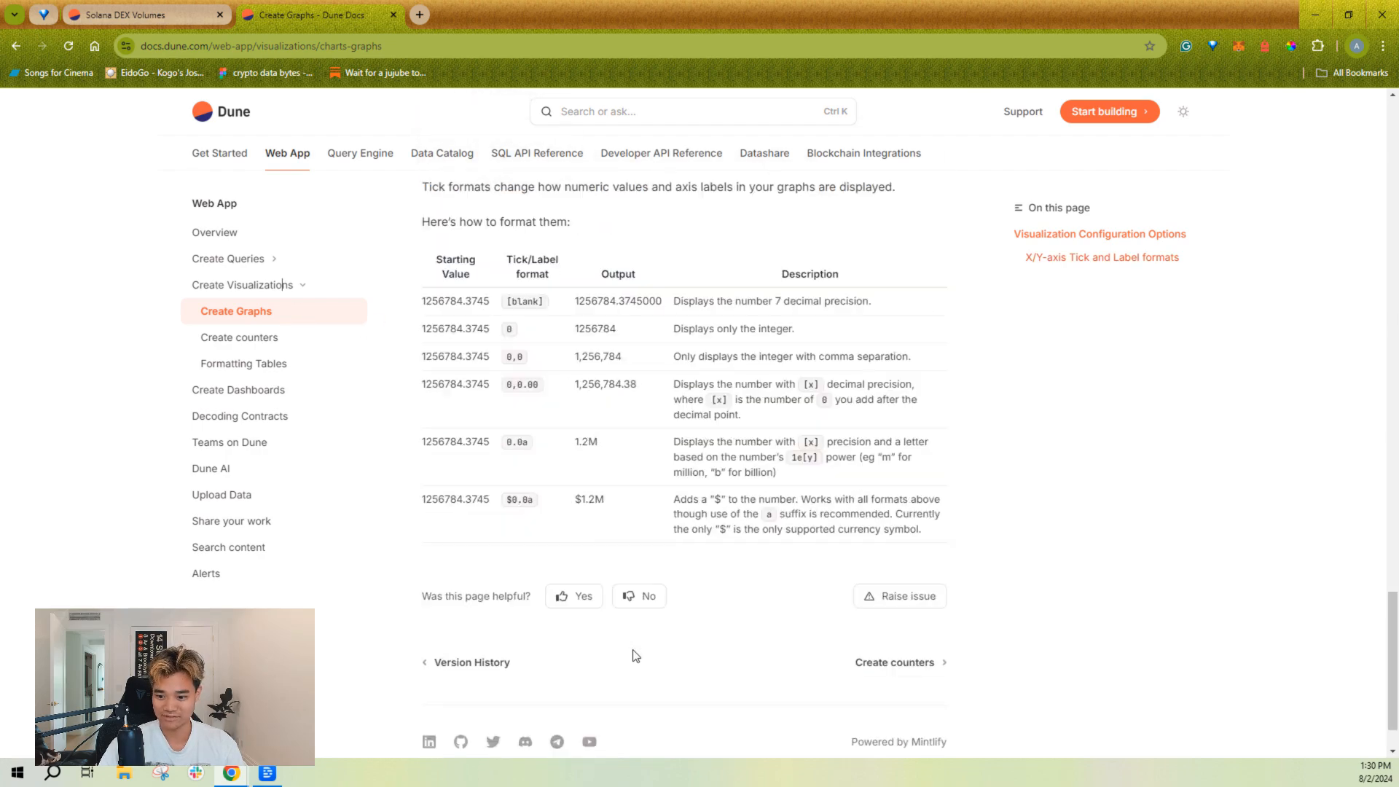
pyautogui.scroll(15, 665, 656)
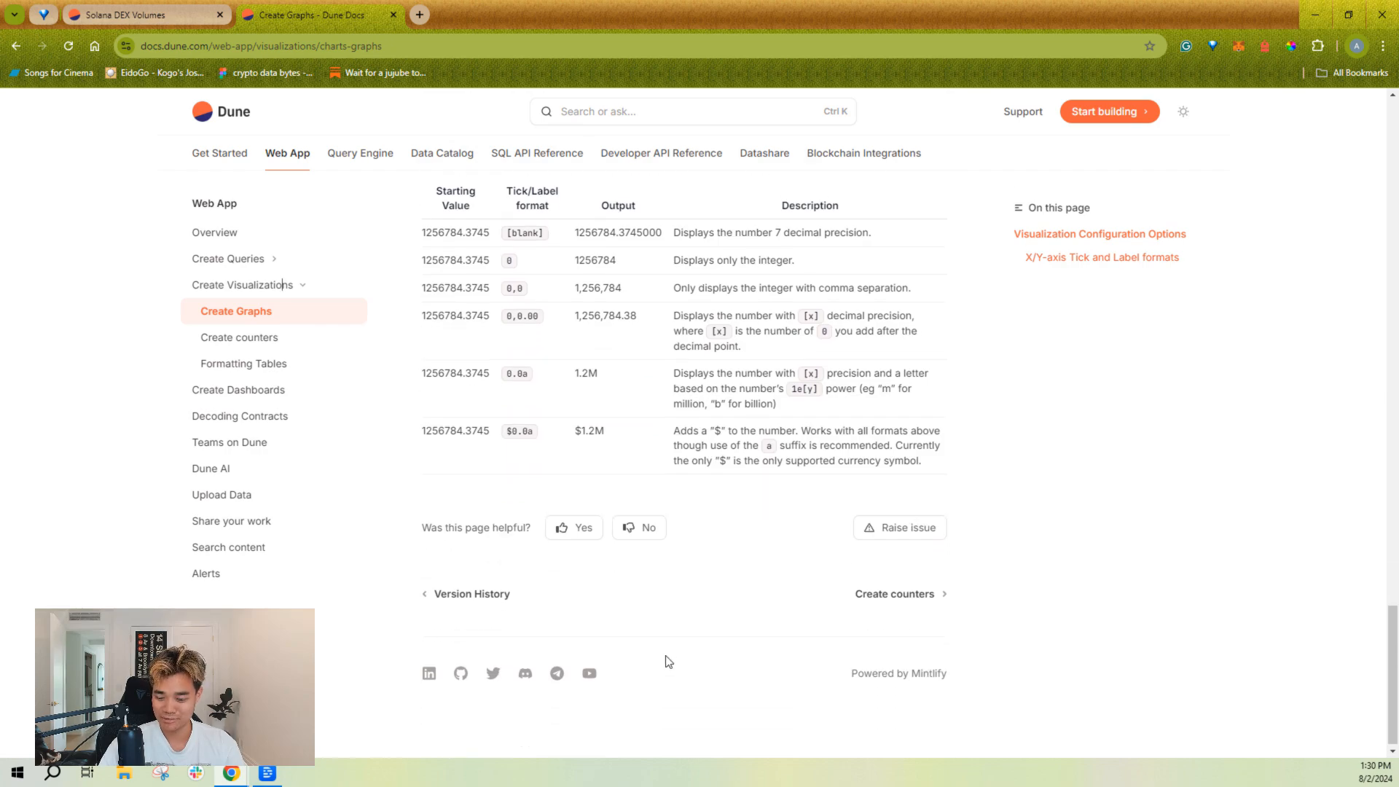
pyautogui.scroll(10, 665, 634)
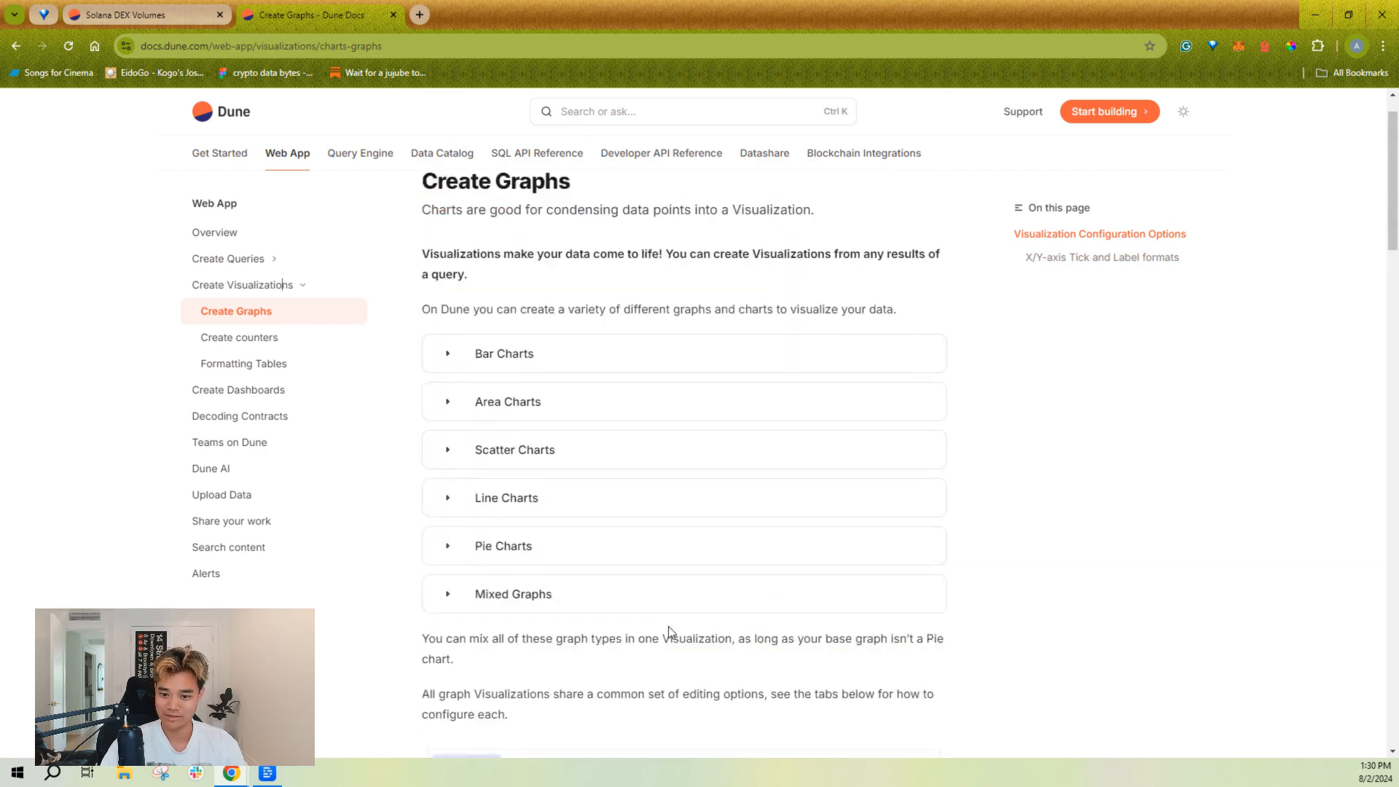
# Step: Return to the Solana DEX Volumes query and look over its results table and the table options
pyautogui.click(131, 14)
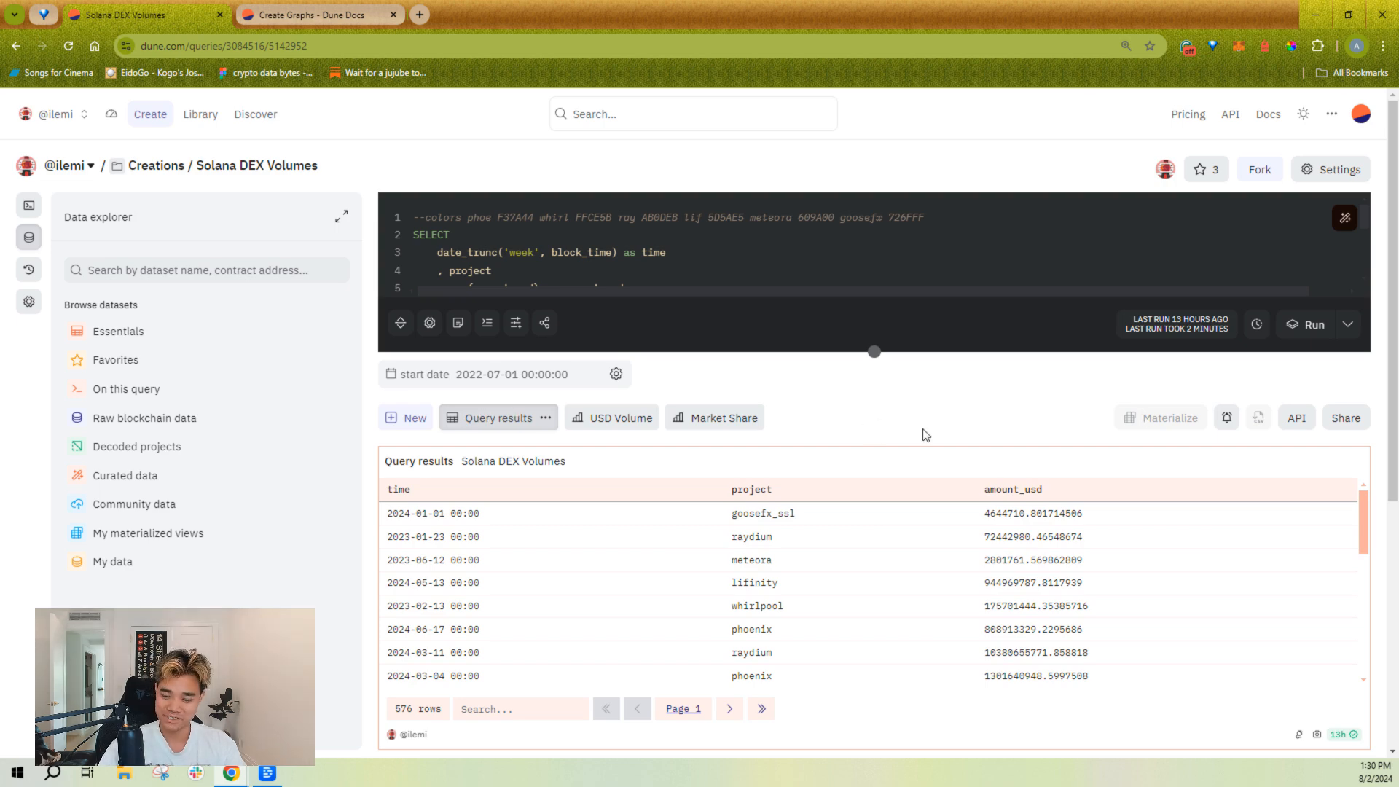
pyautogui.scroll(-1, 894, 422)
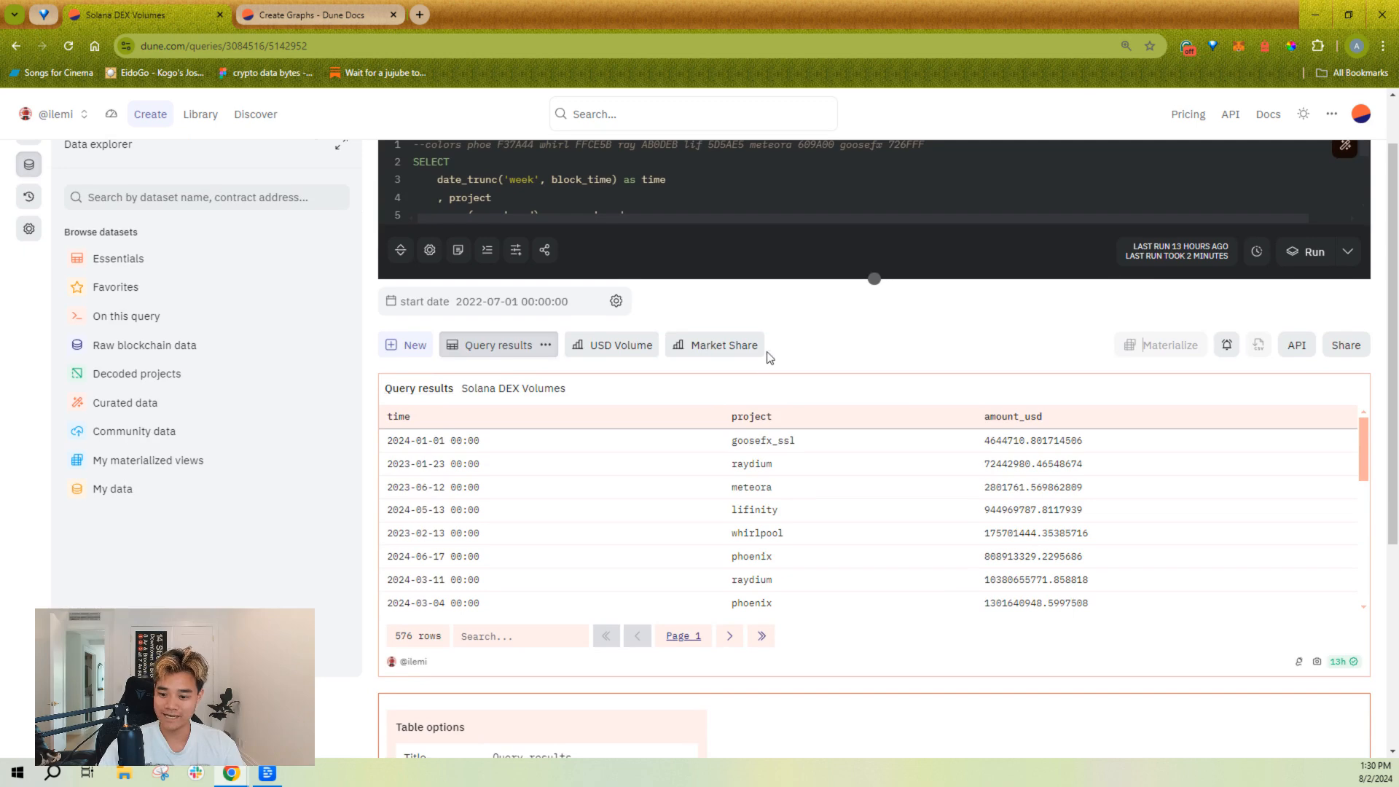
pyautogui.scroll(-5, 794, 430)
pyautogui.scroll(4, 903, 503)
pyautogui.scroll(2, 990, 494)
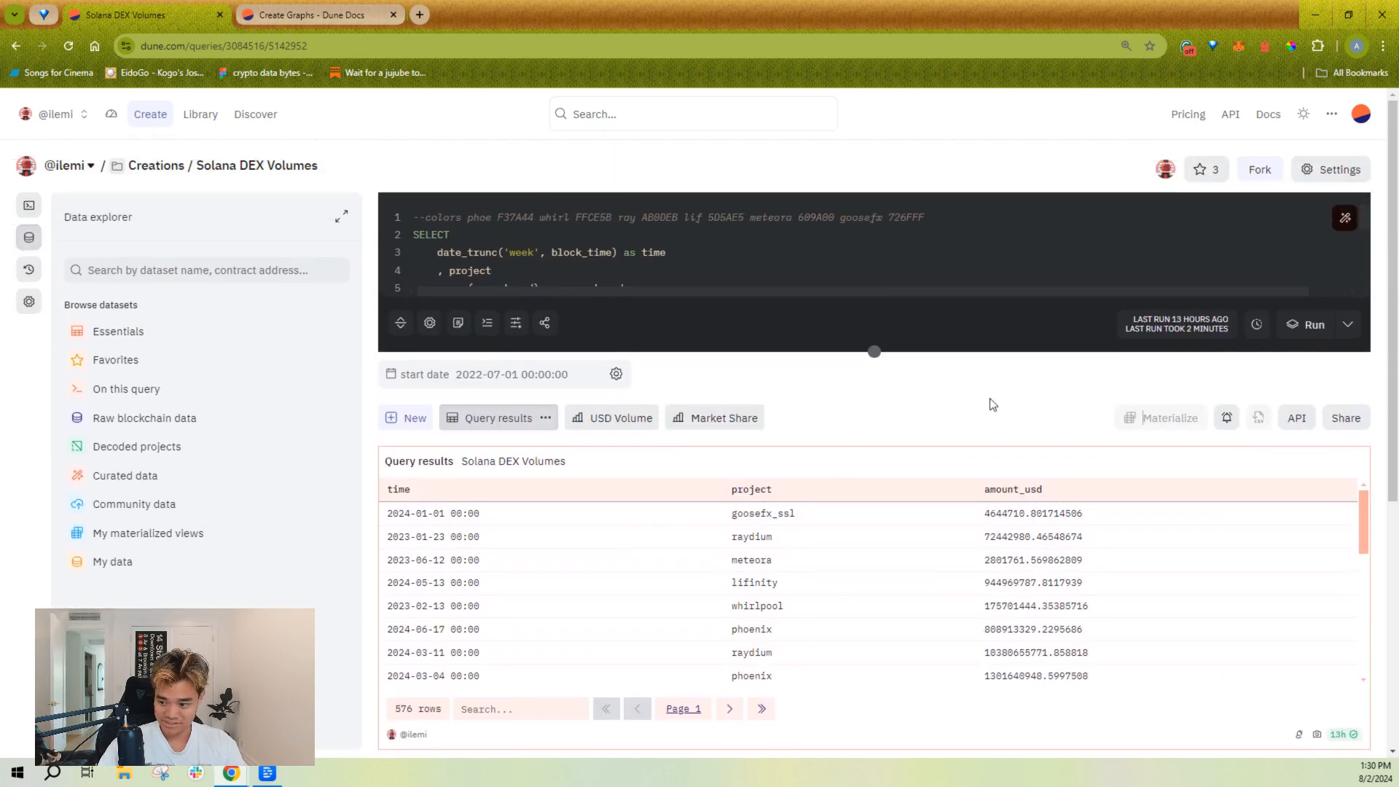
# Step: Replace the results table's title with "TAble name"
pyautogui.scroll(-1, 947, 394)
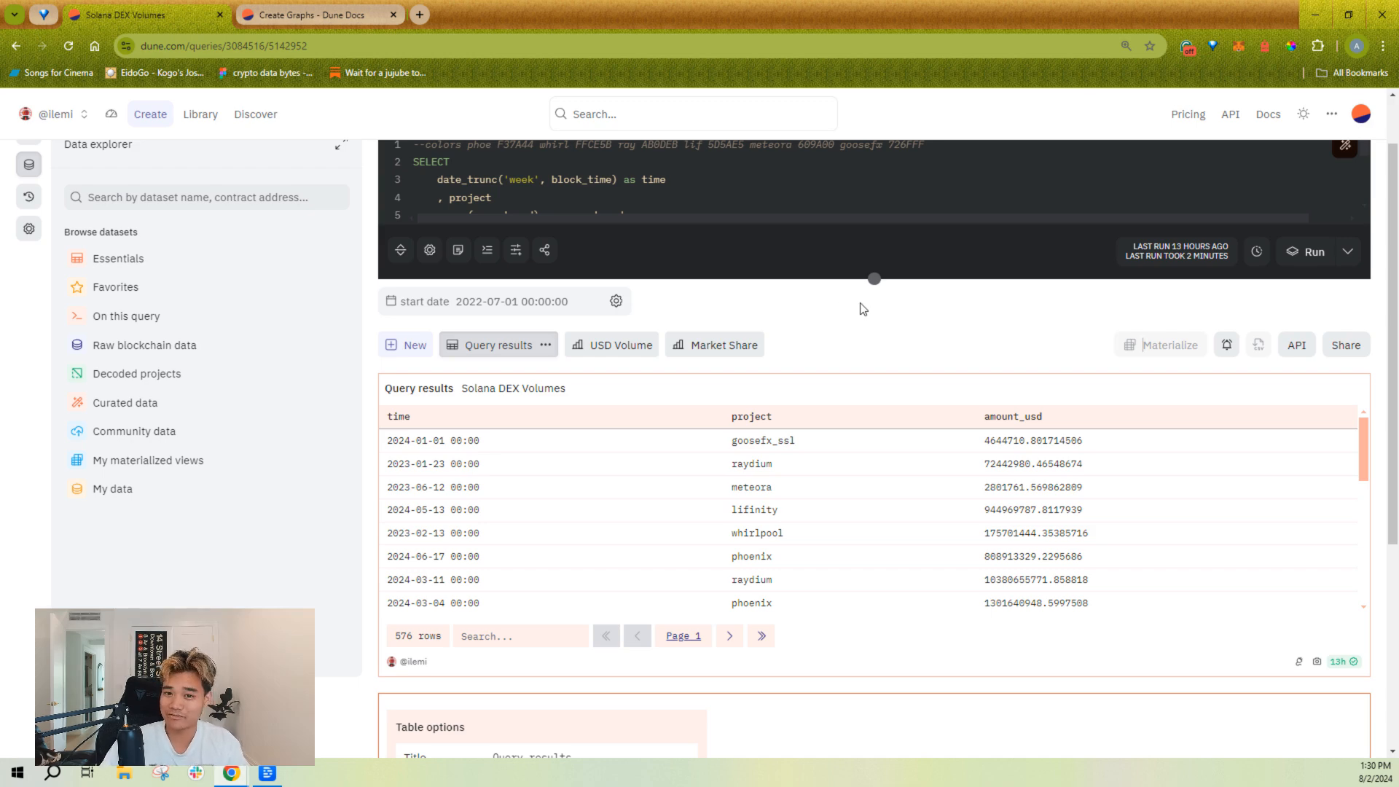
pyautogui.scroll(-4, 862, 308)
pyautogui.tripleClick(605, 469)
pyautogui.scroll(2, 794, 465)
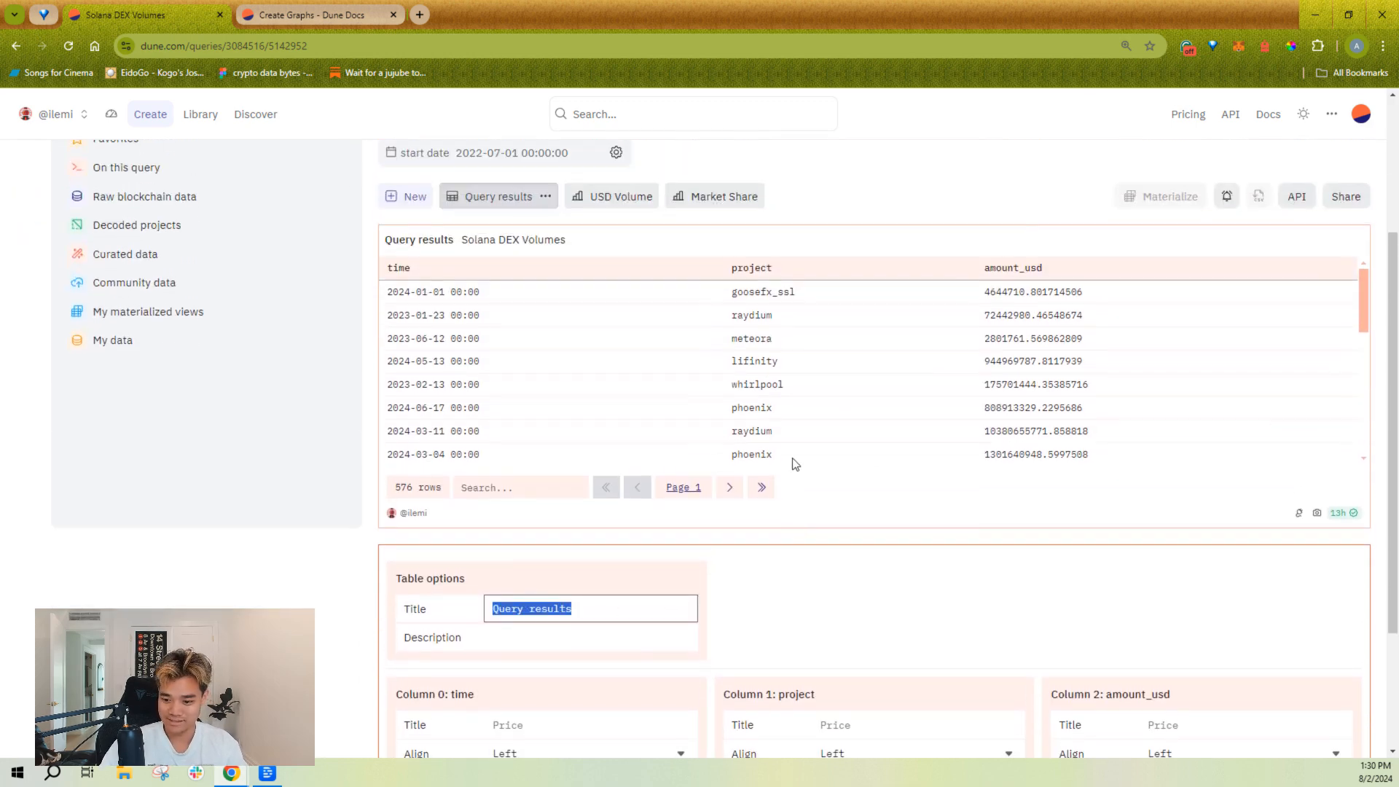
pyautogui.write('TAble name')
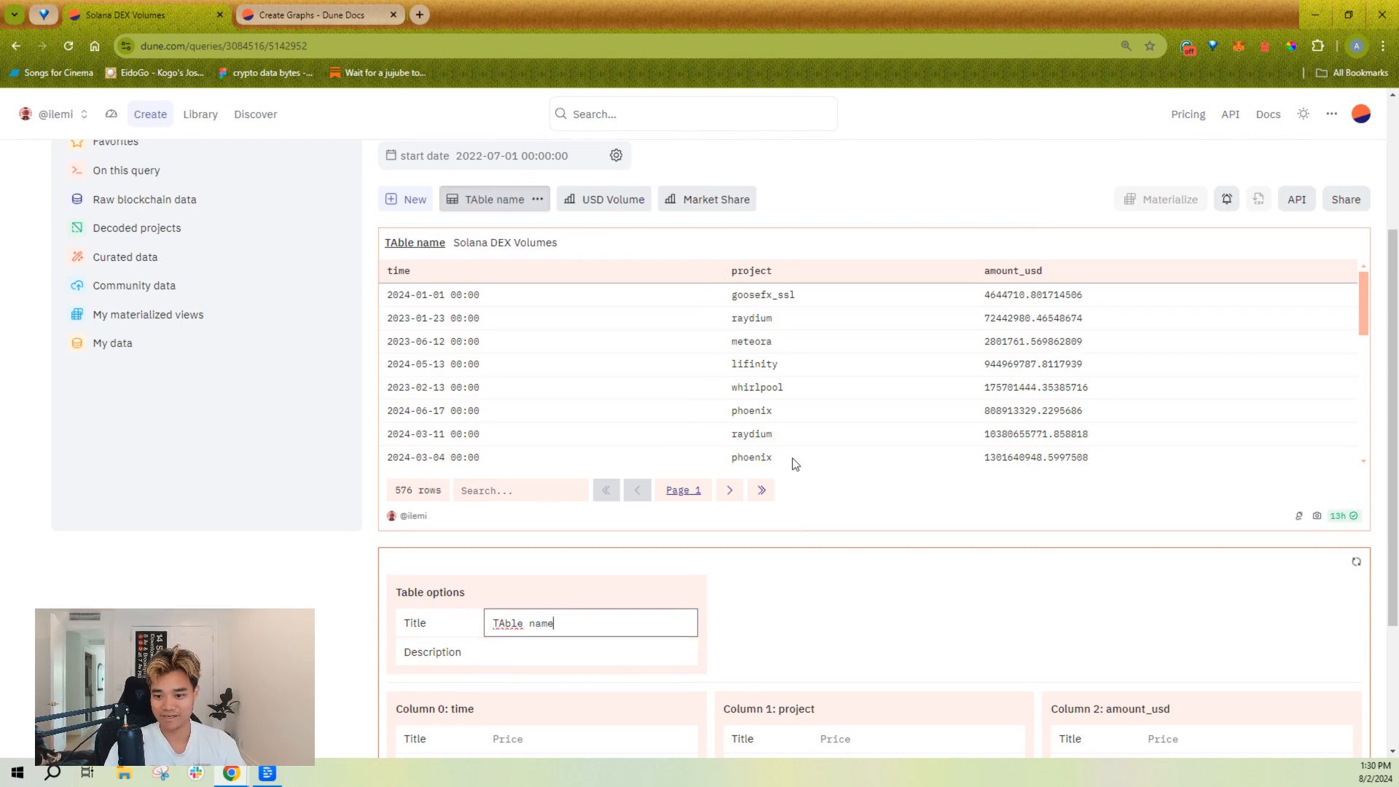
# Step: Clear the results table's title so the field is empty
pyautogui.hotkey('ctrl', 'a')
pyautogui.press('BackSpace')
pyautogui.click(805, 472)
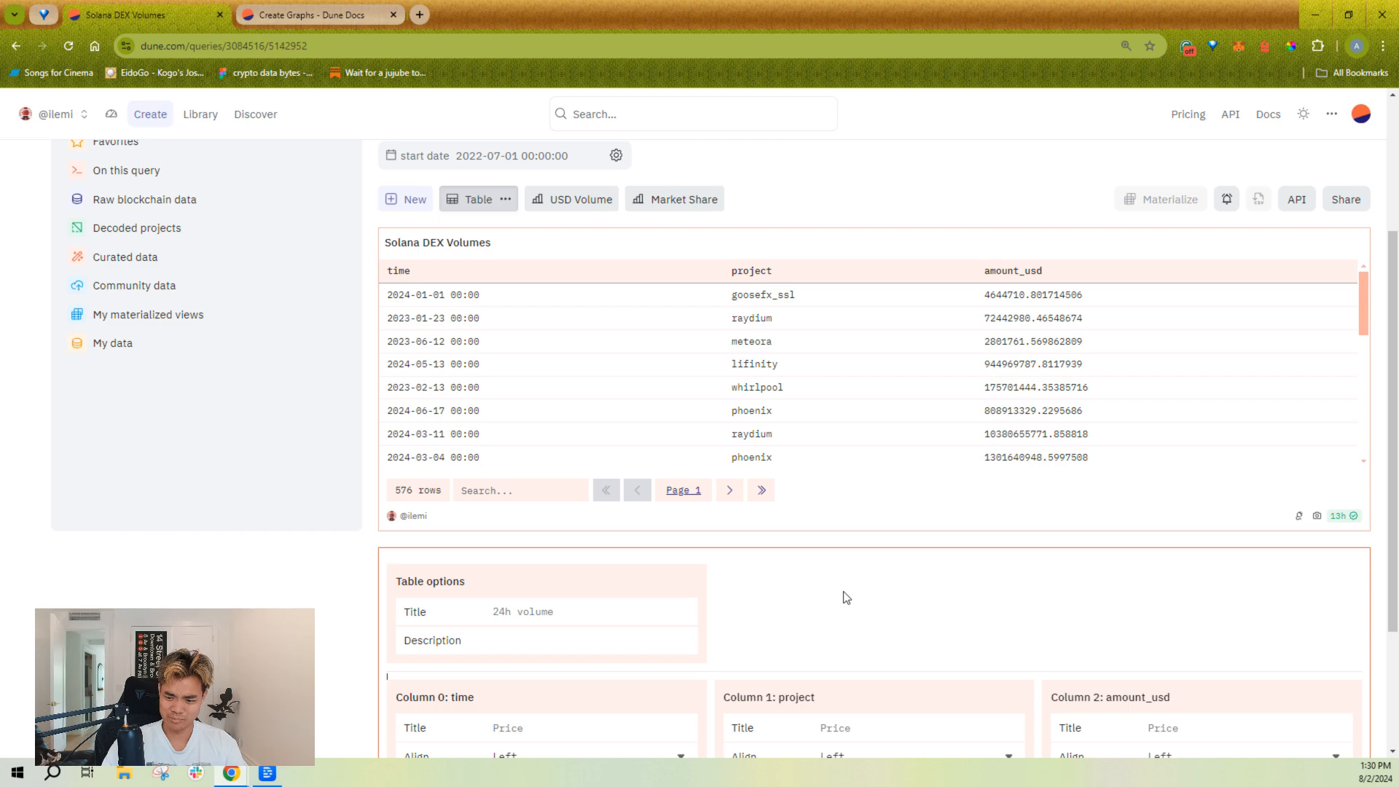
# Step: Set the display title of the time column to "Week"
pyautogui.scroll(-1, 836, 583)
pyautogui.click(548, 647)
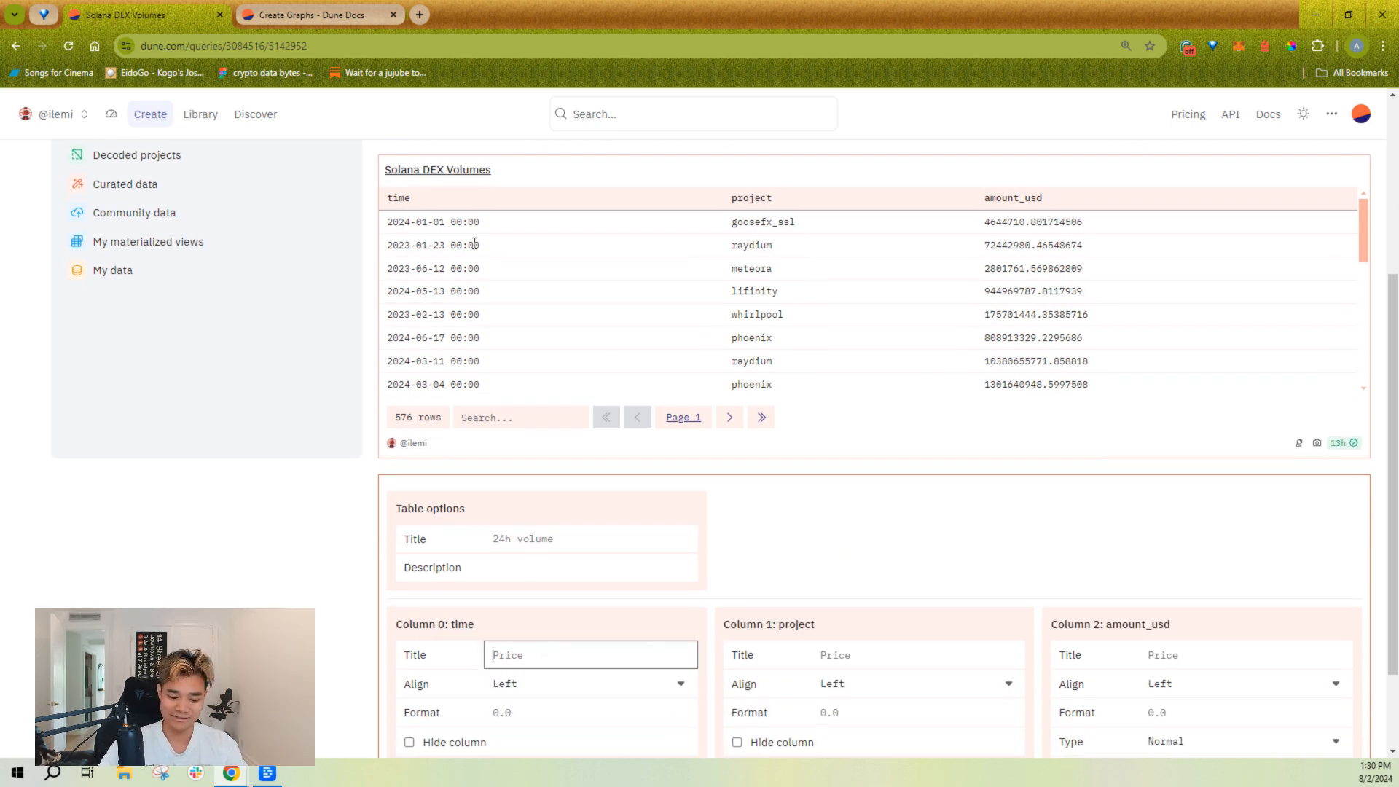
pyautogui.write('Week')
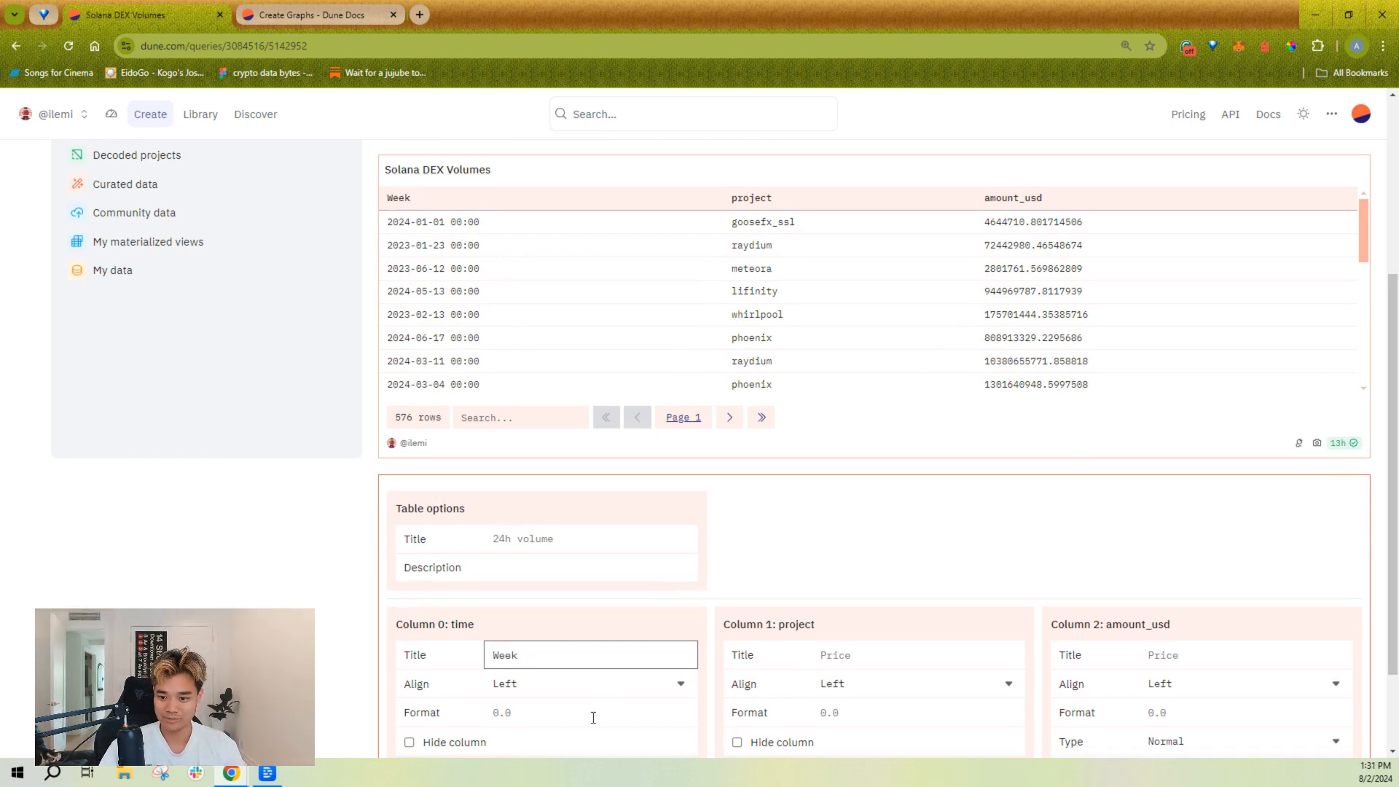
pyautogui.click(880, 531)
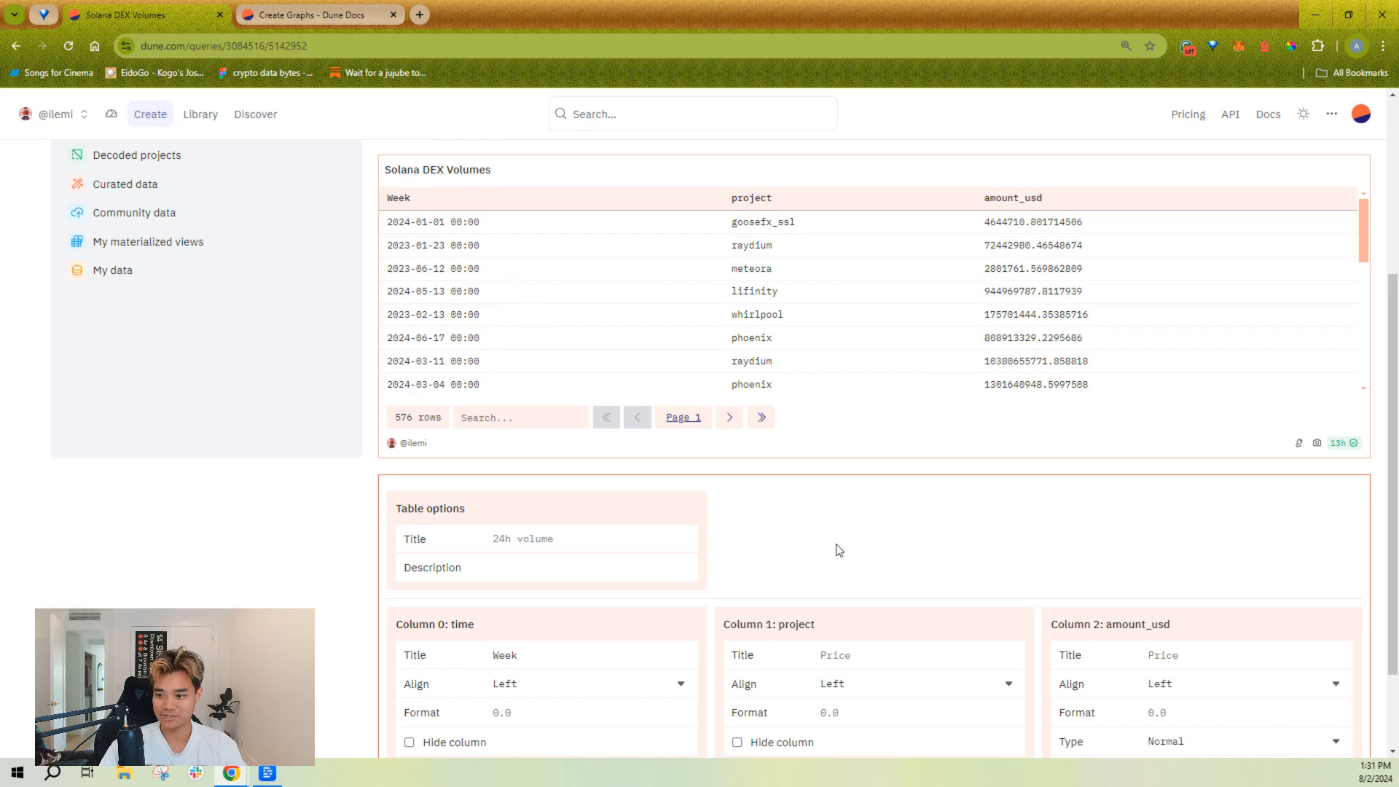
# Step: Set the display title of the project column to "DEX"
pyautogui.click(889, 652)
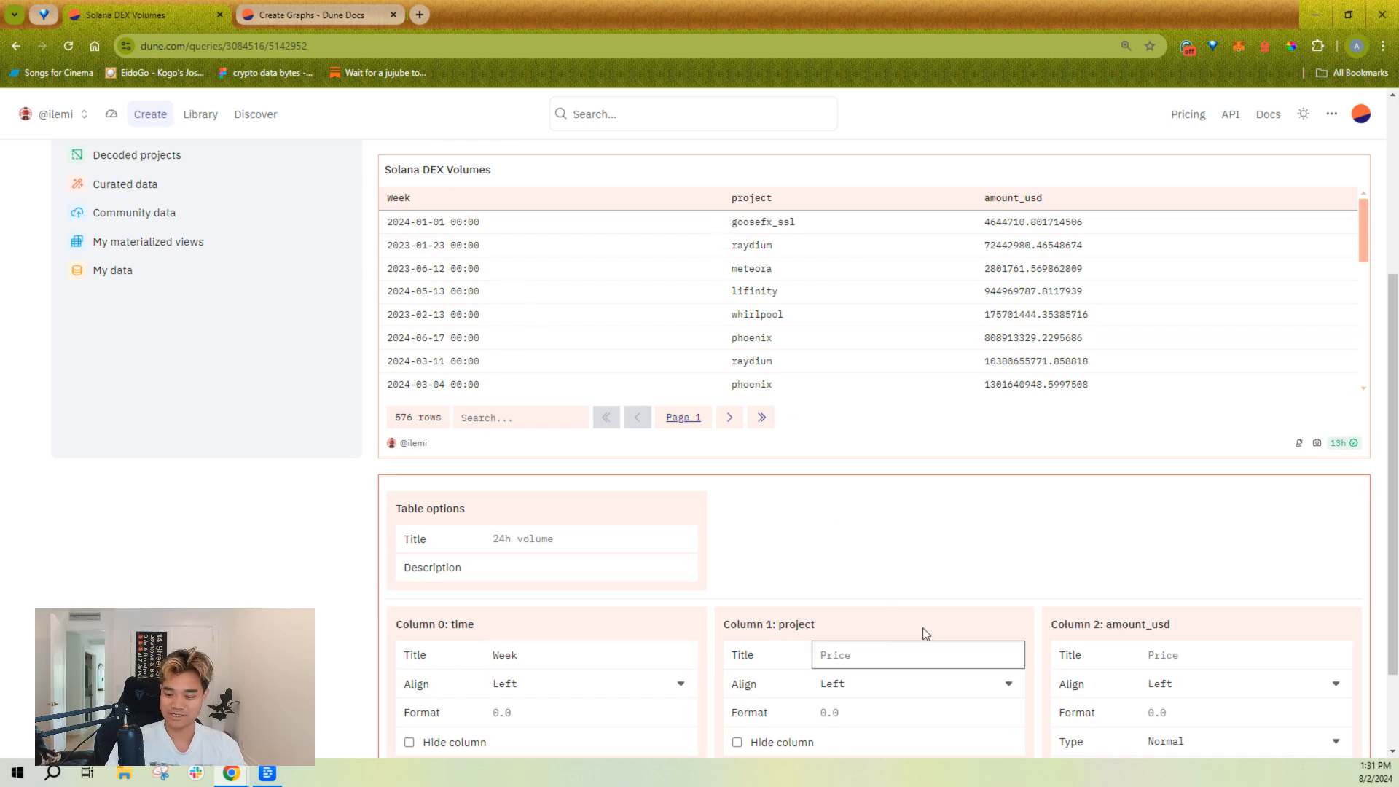
pyautogui.write('DEX')
pyautogui.click(907, 540)
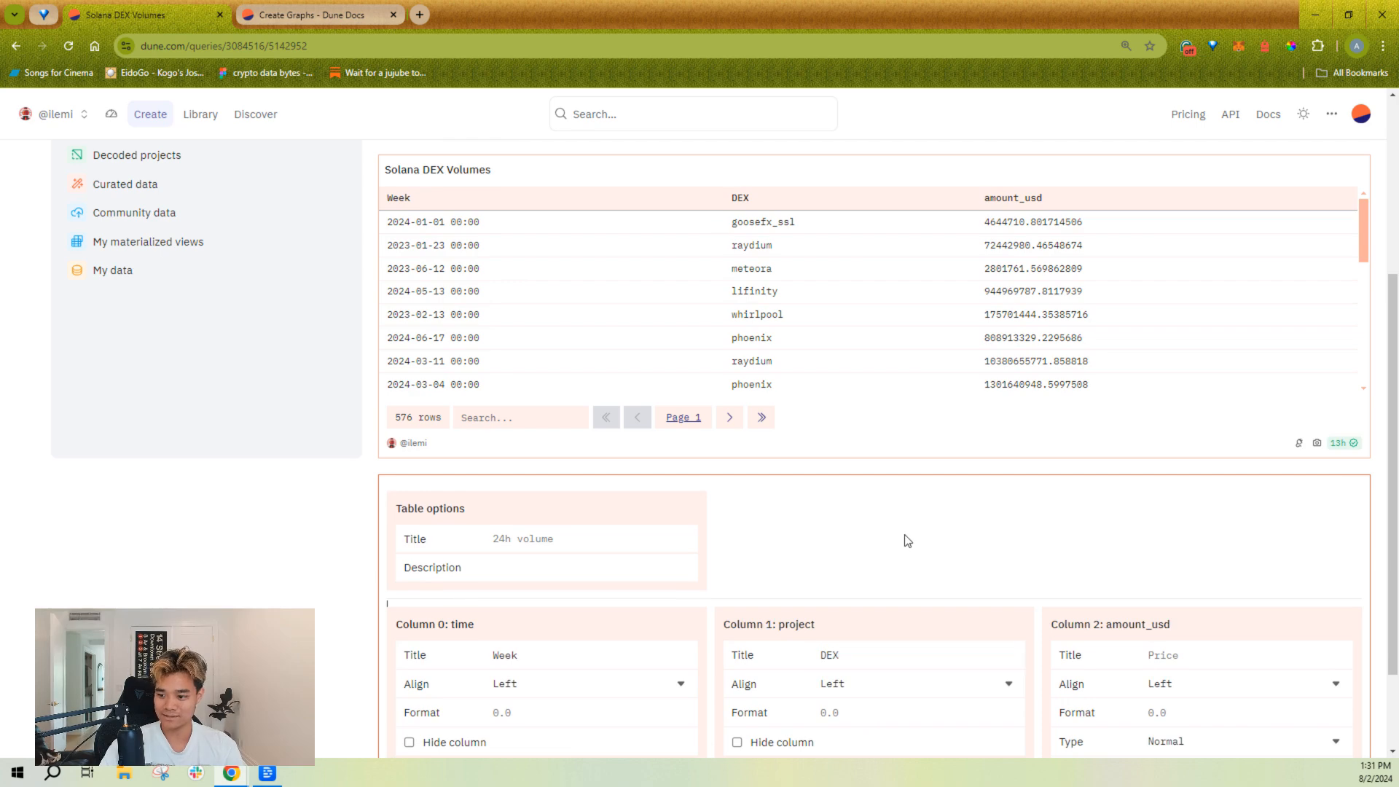
# Step: Set the display title of the amount_usd column to "Volume (USD)" and check it in the table header
pyautogui.scroll(-1, 953, 459)
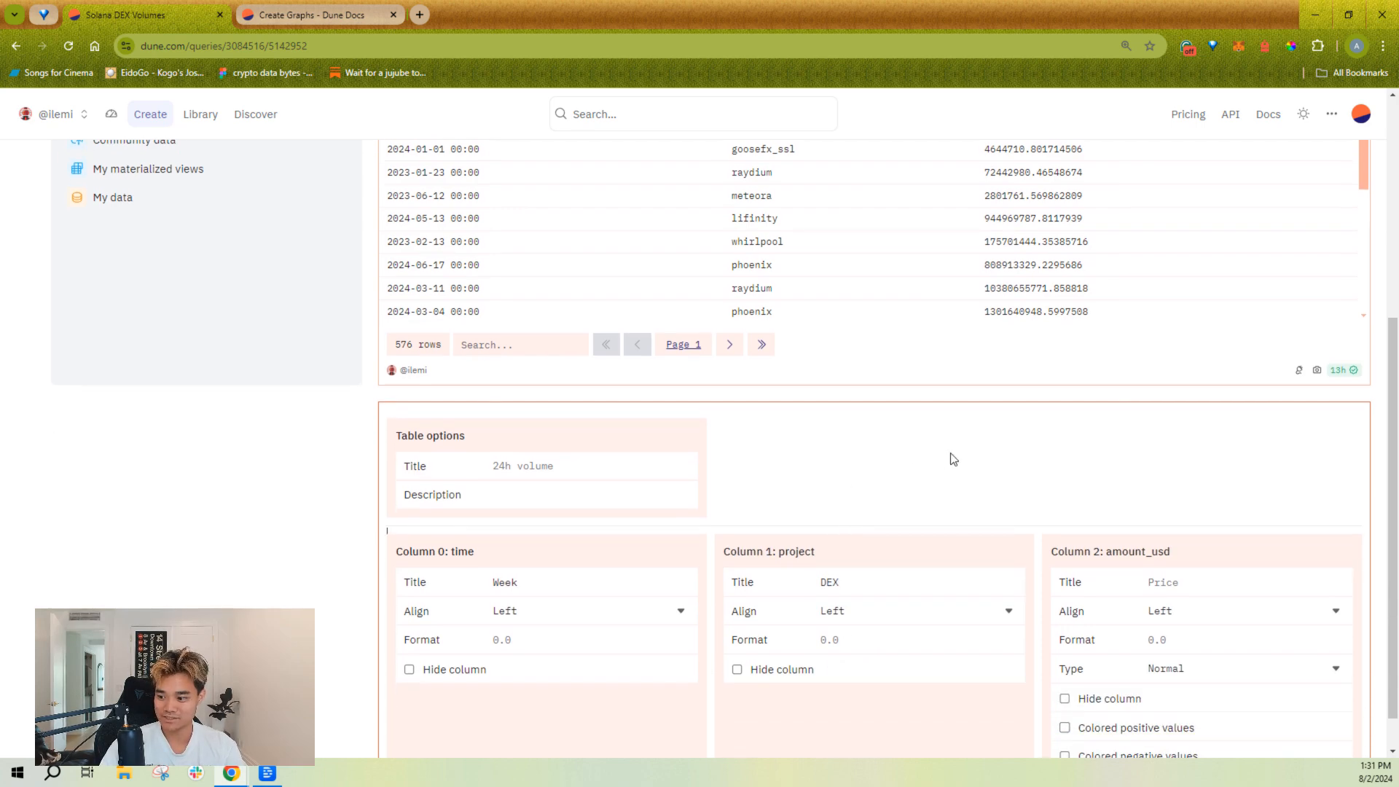
pyautogui.scroll(1, 1199, 554)
pyautogui.scroll(-2, 1138, 501)
pyautogui.click(1188, 539)
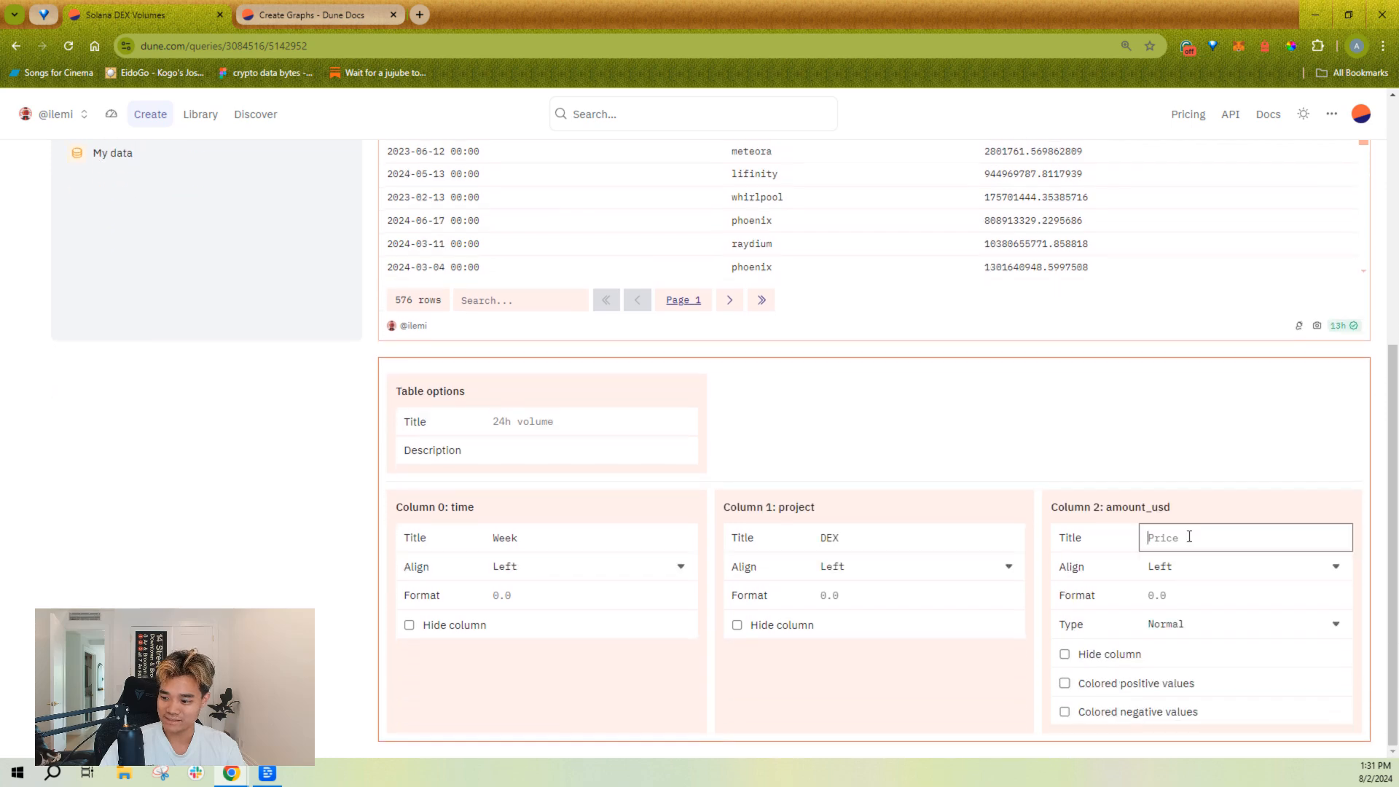
pyautogui.write('Volume (USD)')
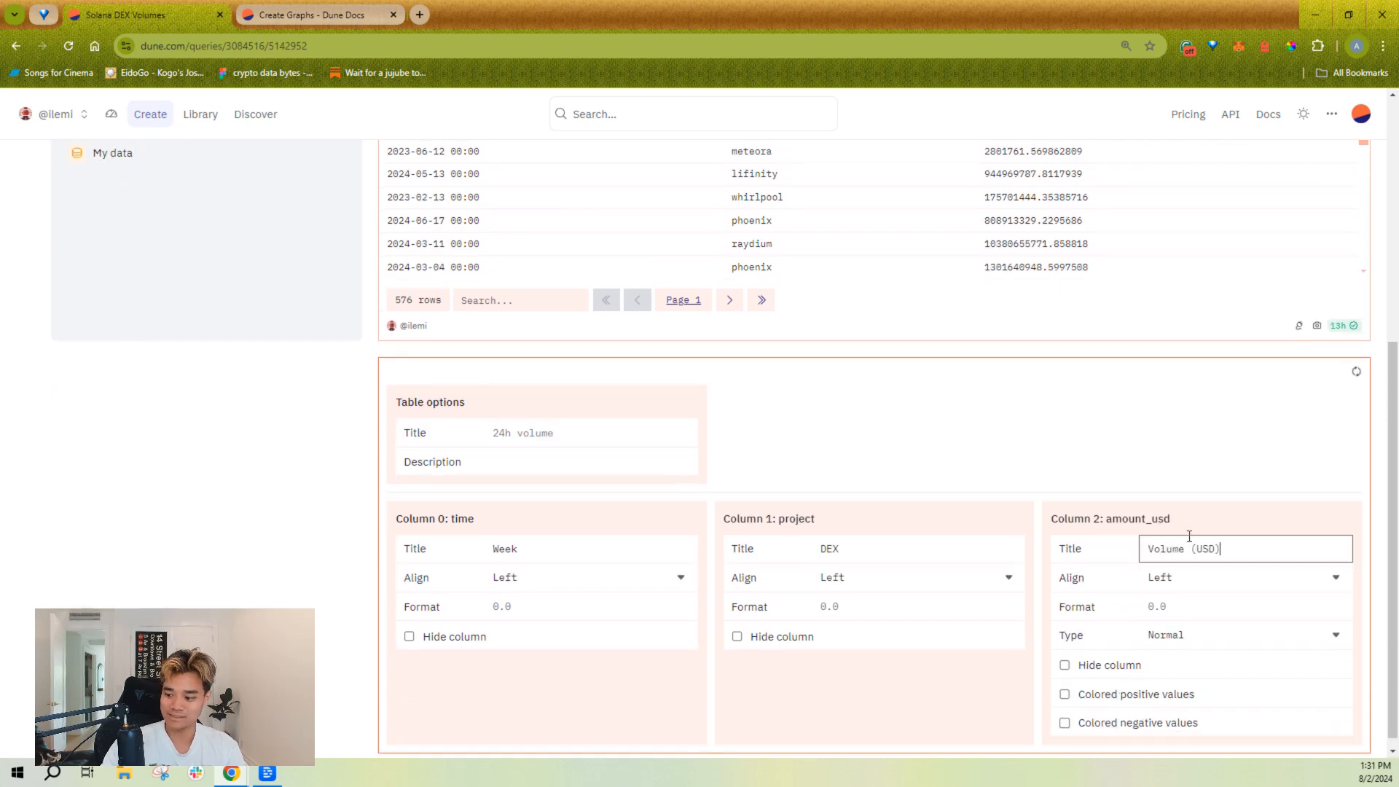
pyautogui.click(1203, 458)
pyautogui.scroll(2, 1195, 457)
pyautogui.scroll(-1, 1184, 444)
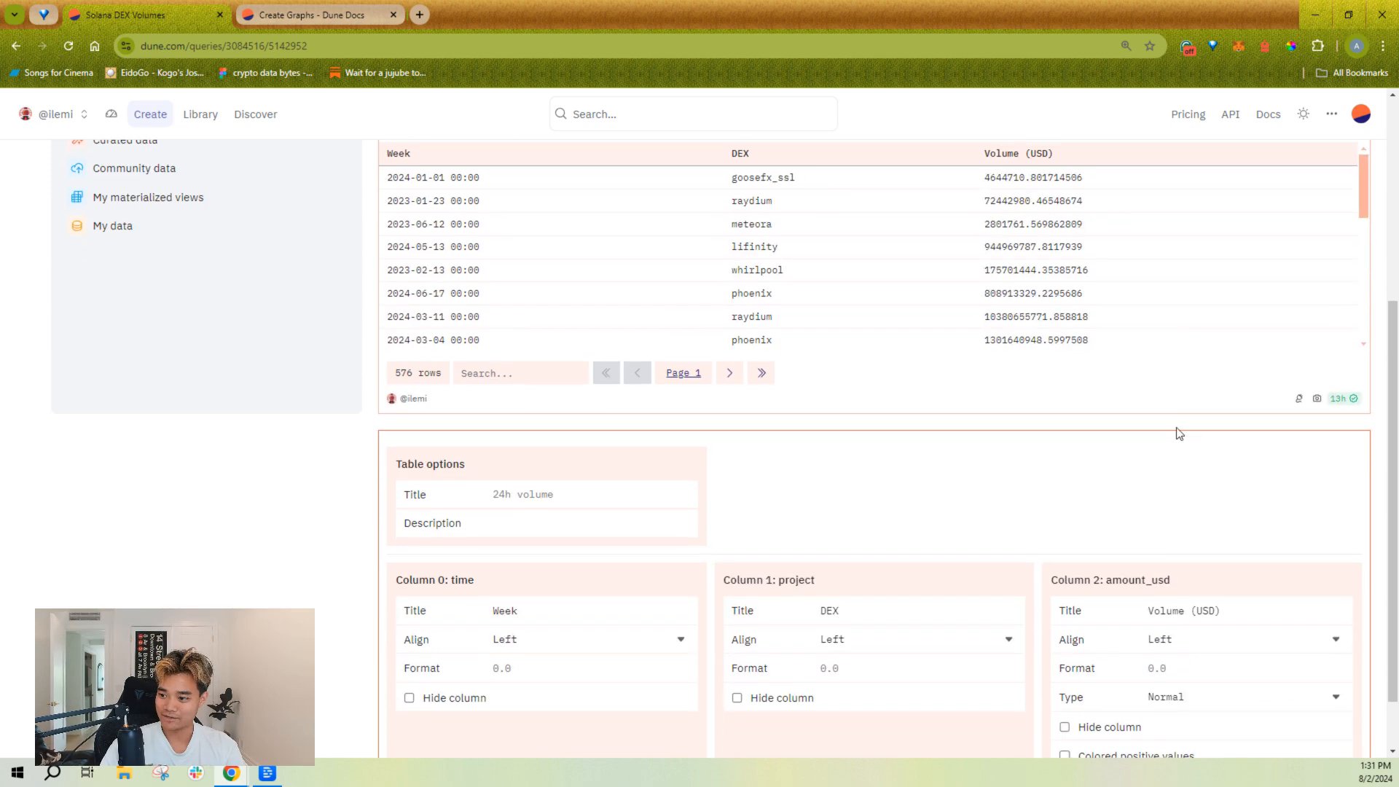
# Step: Set the amount_usd column's number format to $0a and compare it with the abbreviated values in the table
pyautogui.click(1146, 670)
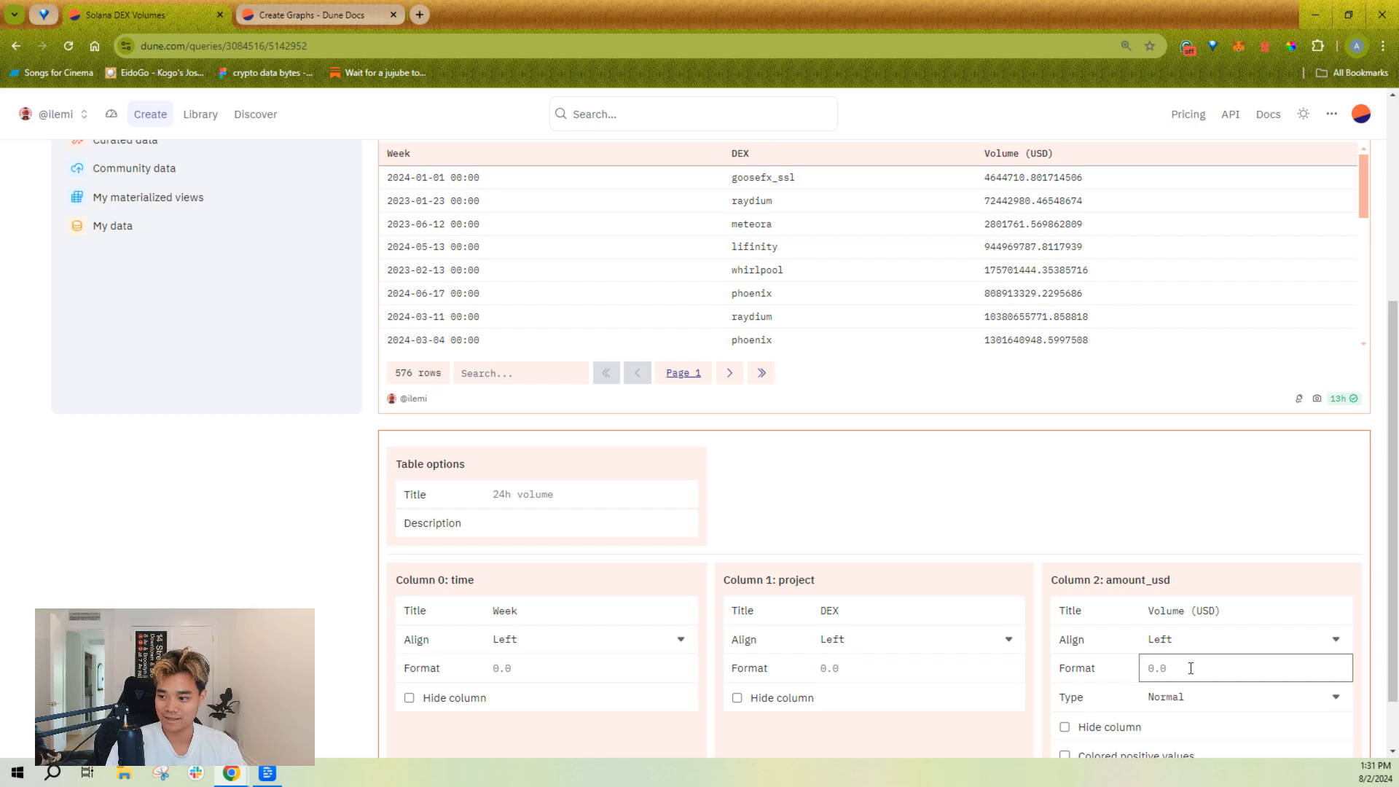
pyautogui.write('$')
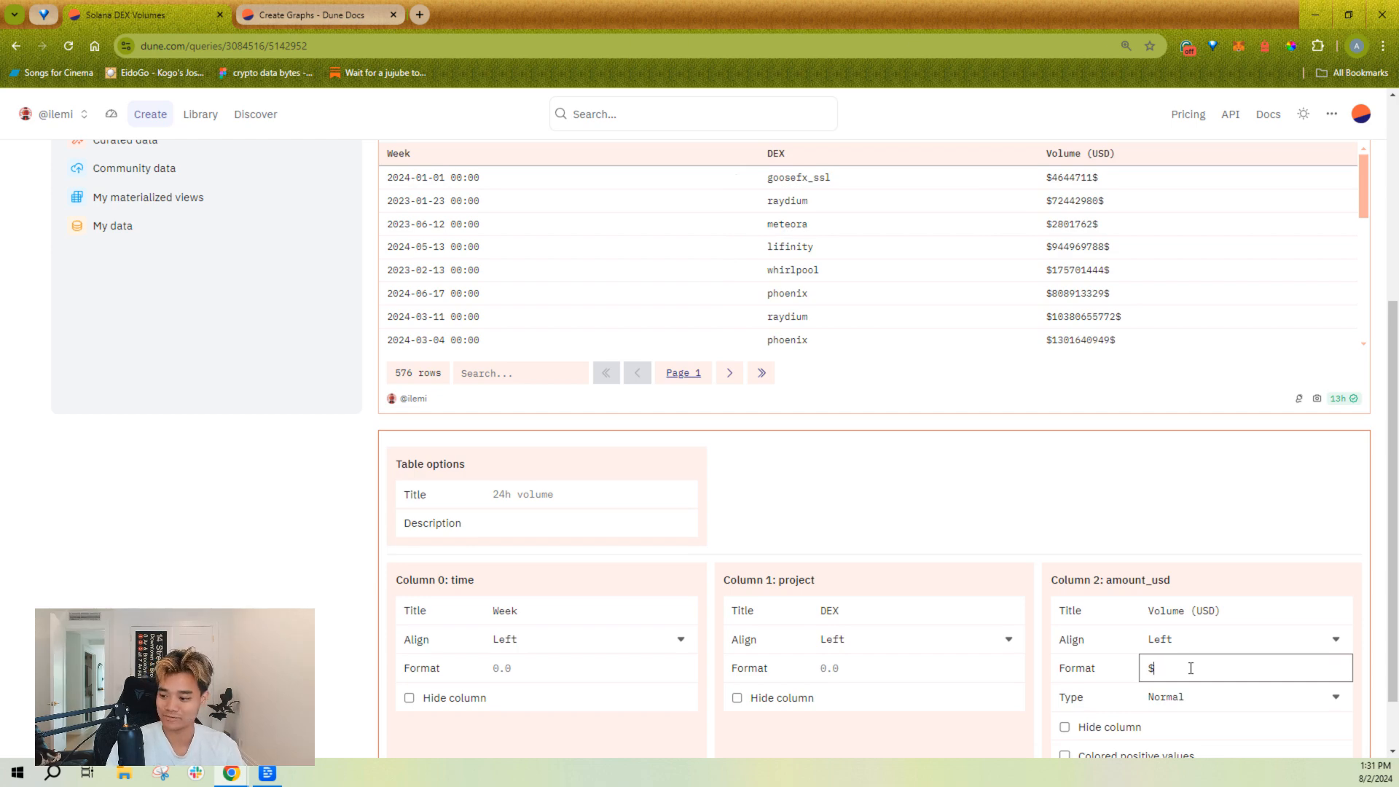
pyautogui.write('0a')
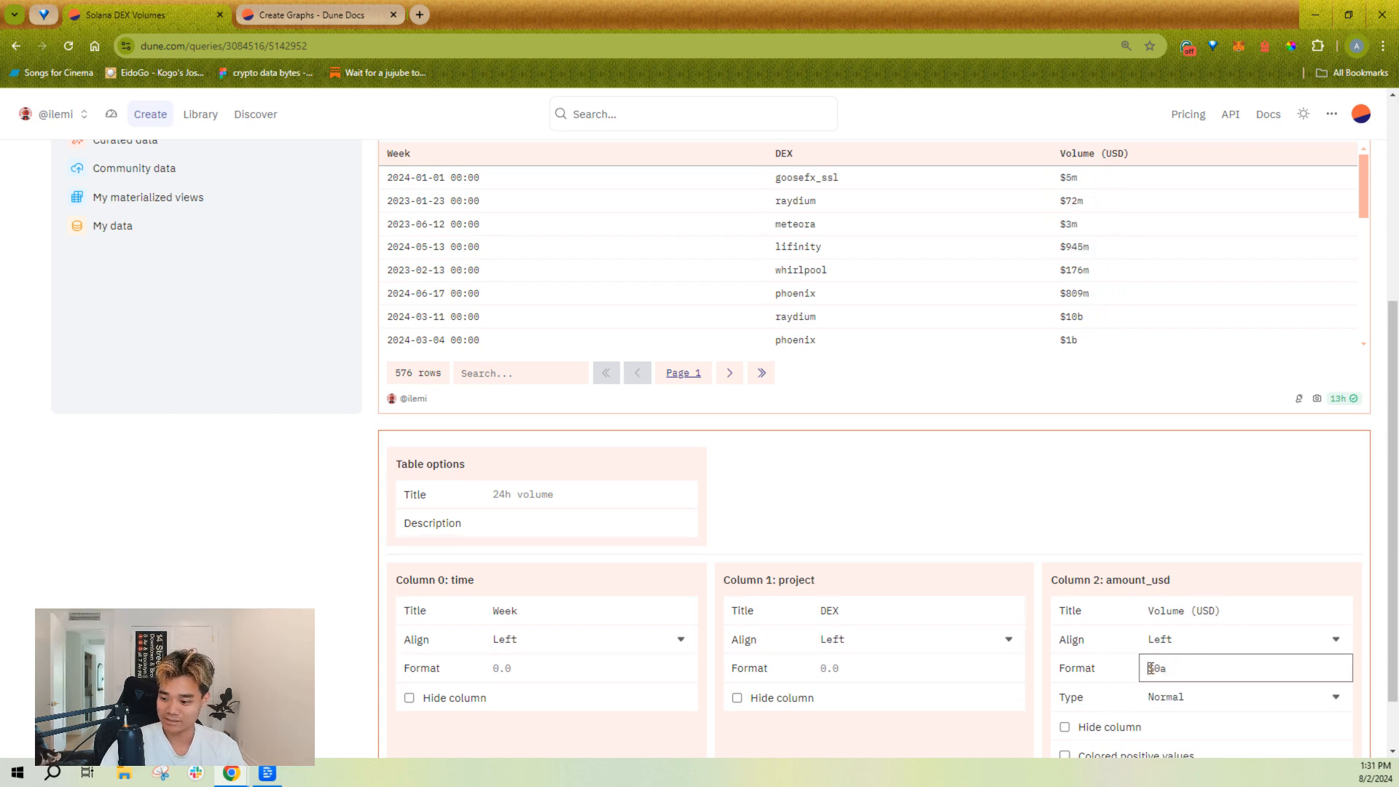
pyautogui.moveTo(1181, 669); pyautogui.dragTo(1162, 669)
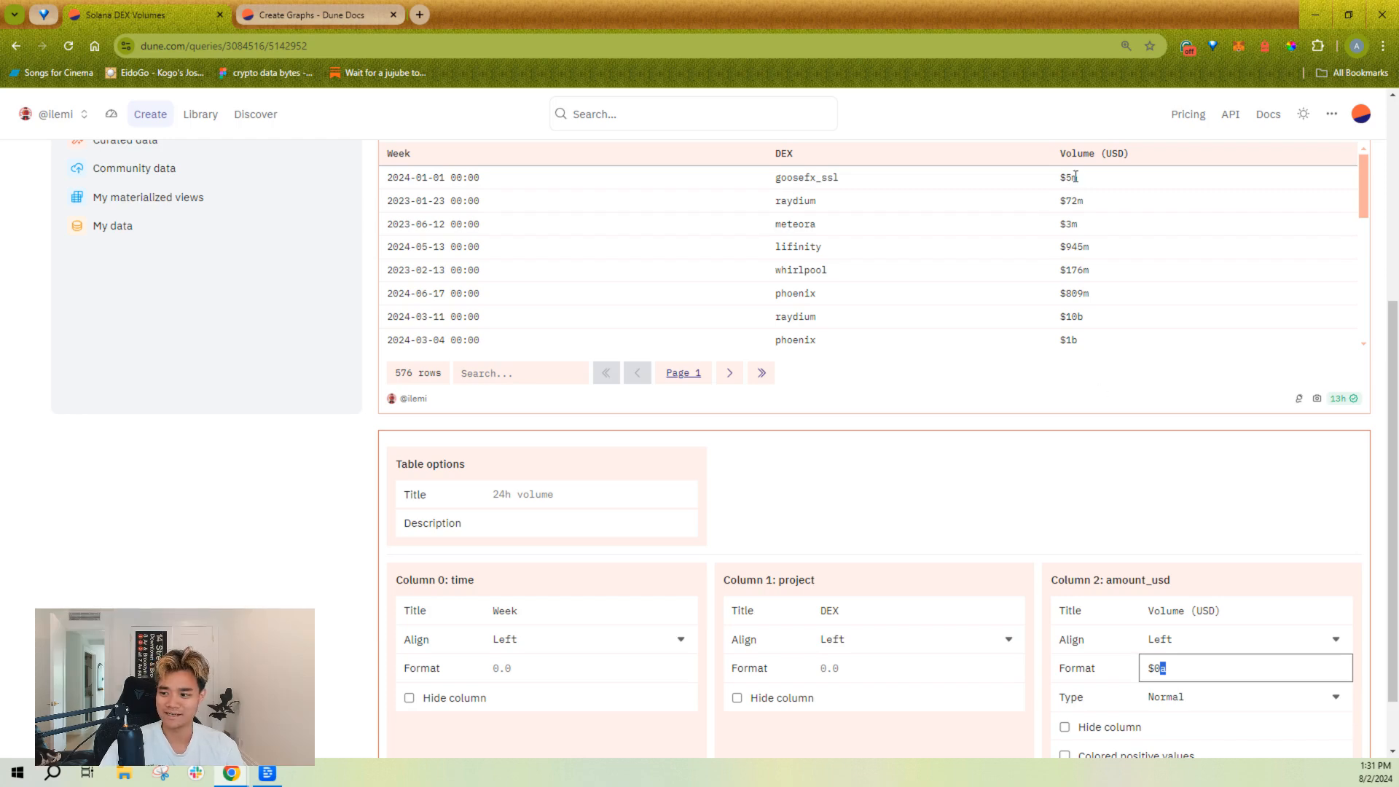
pyautogui.moveTo(1075, 177); pyautogui.dragTo(1084, 182)
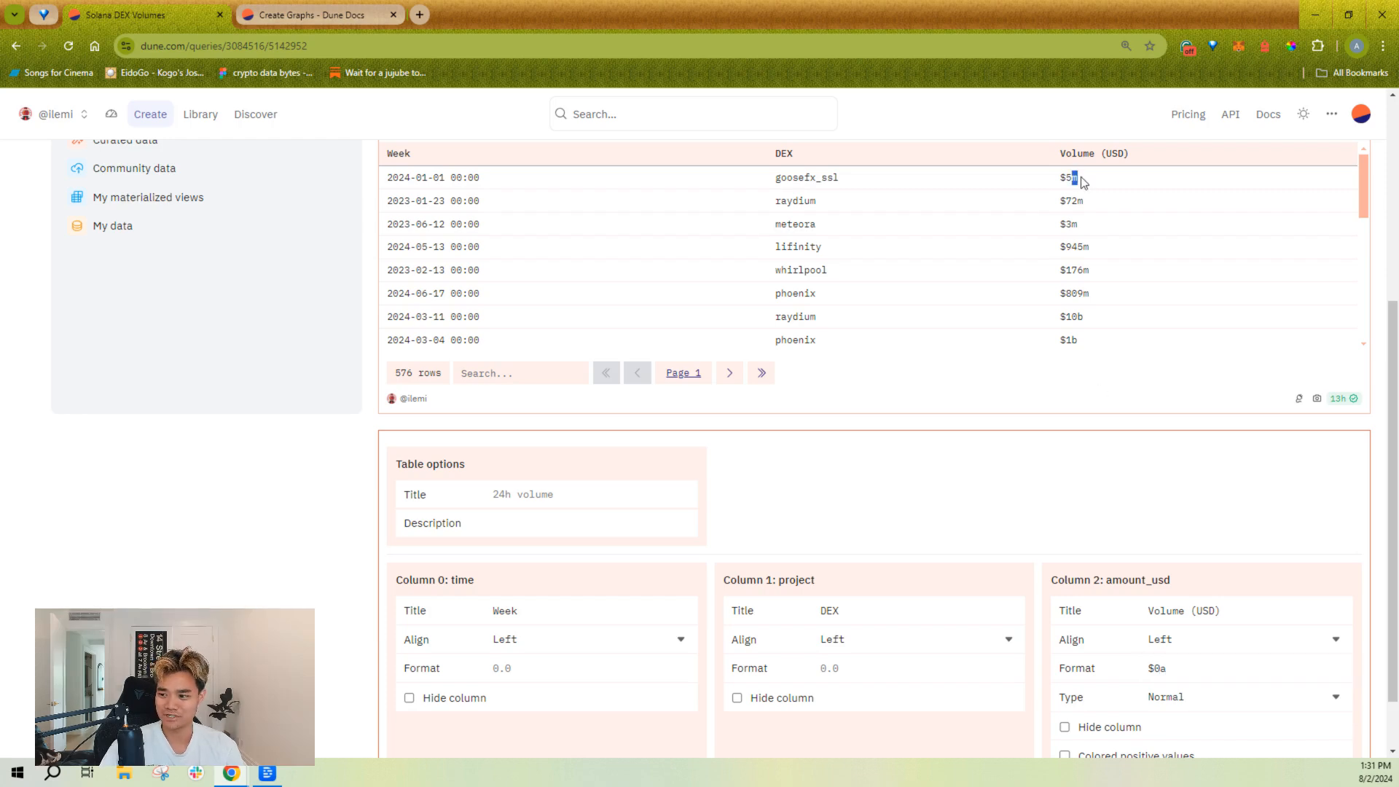
# Step: Extend the amount_usd column's number format with two decimals, making it $0.00a
pyautogui.click(1177, 668)
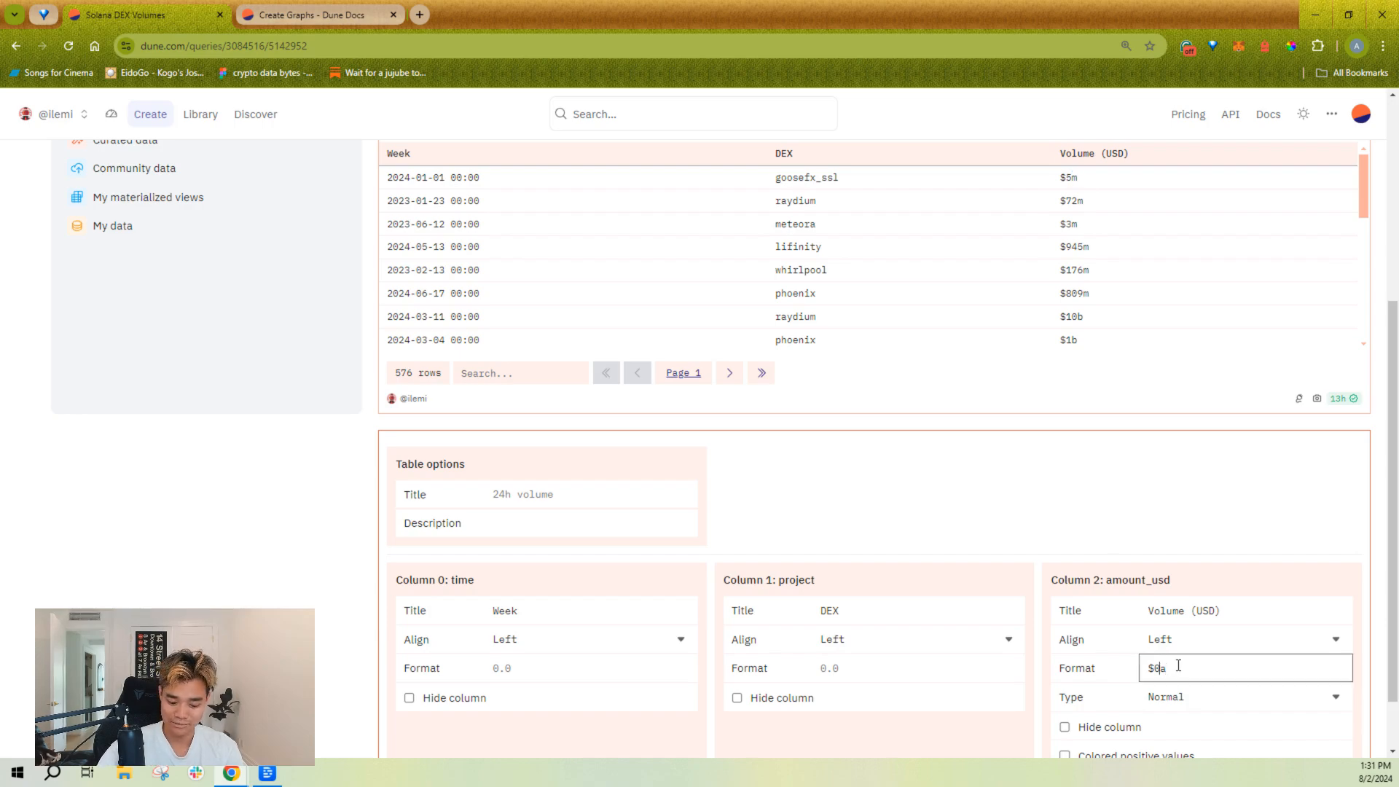
pyautogui.write(',0')
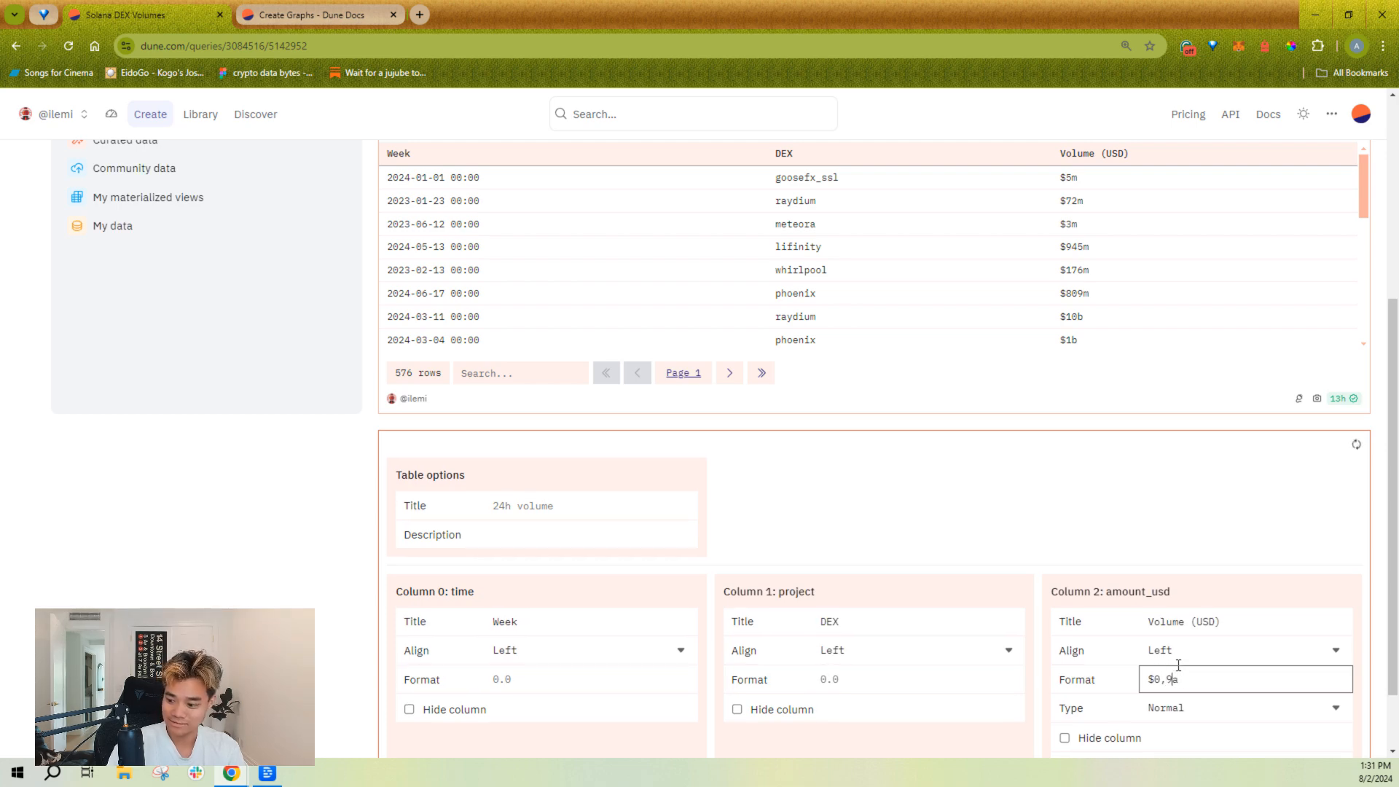
pyautogui.press('BackSpace')
pyautogui.press('BackSpace')
pyautogui.write('.00')
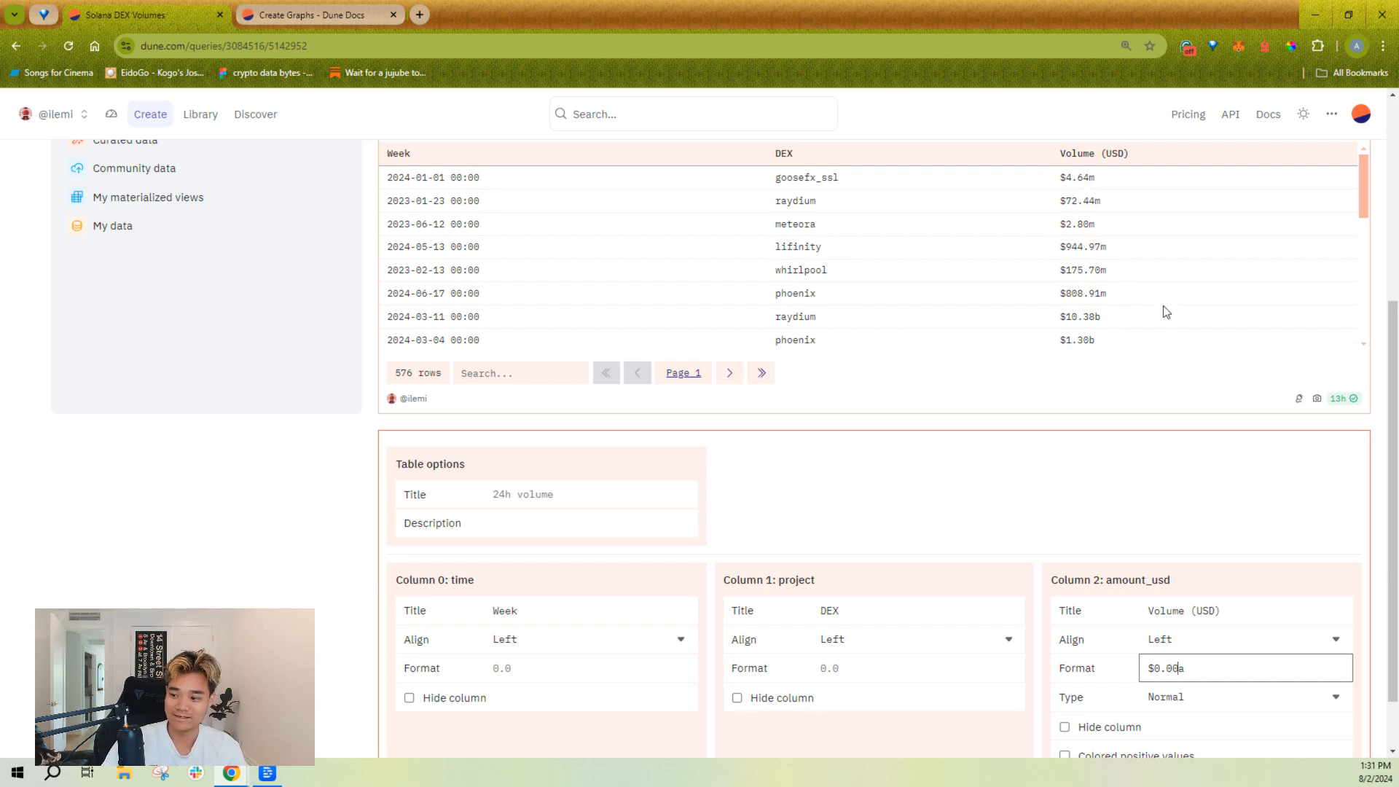
# Step: Replace the amount_usd column's number format with "$," and check the values in the results table
pyautogui.scroll(-1, 1147, 494)
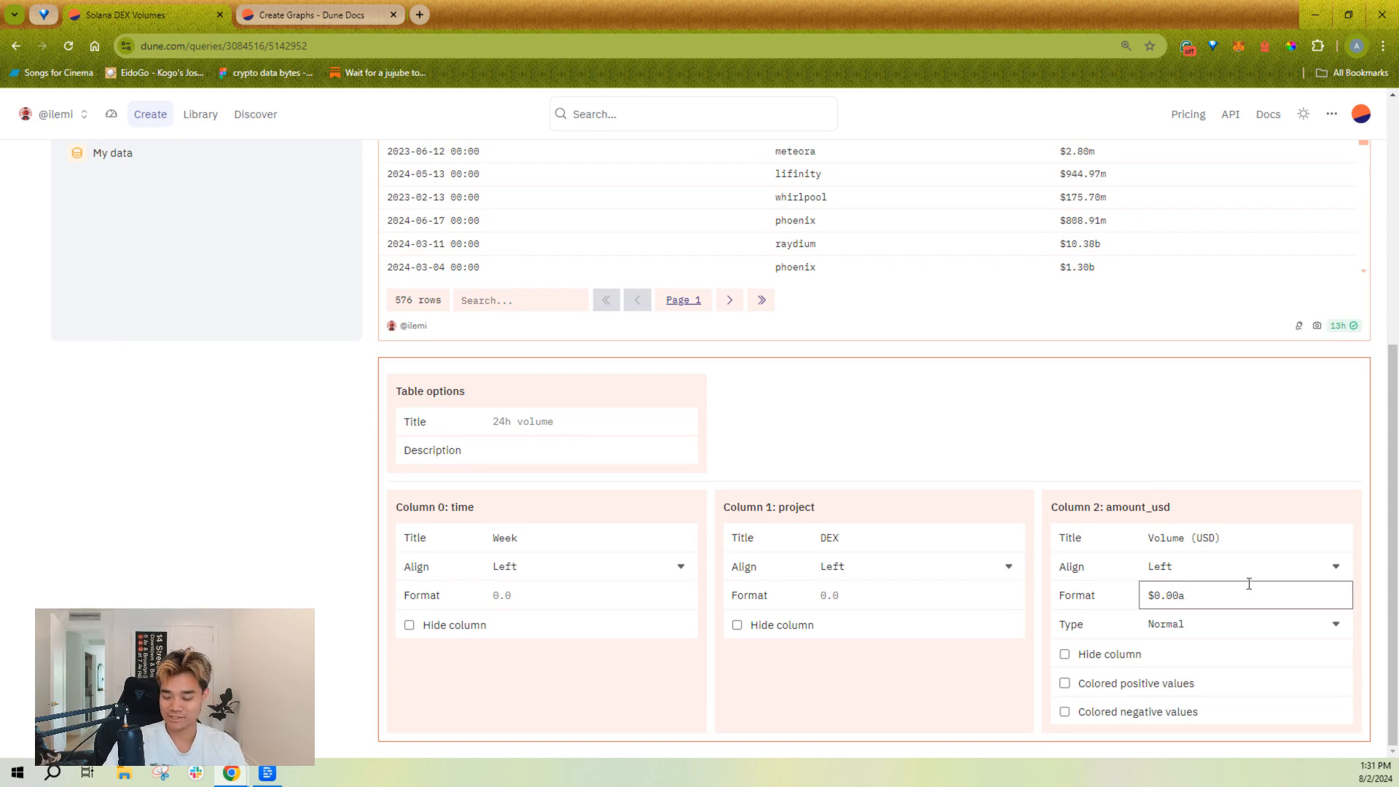
pyautogui.press('BackSpace')
pyautogui.press('BackSpace')
pyautogui.press('BackSpace')
pyautogui.press('BackSpace')
pyautogui.press('BackSpace')
pyautogui.write(',')
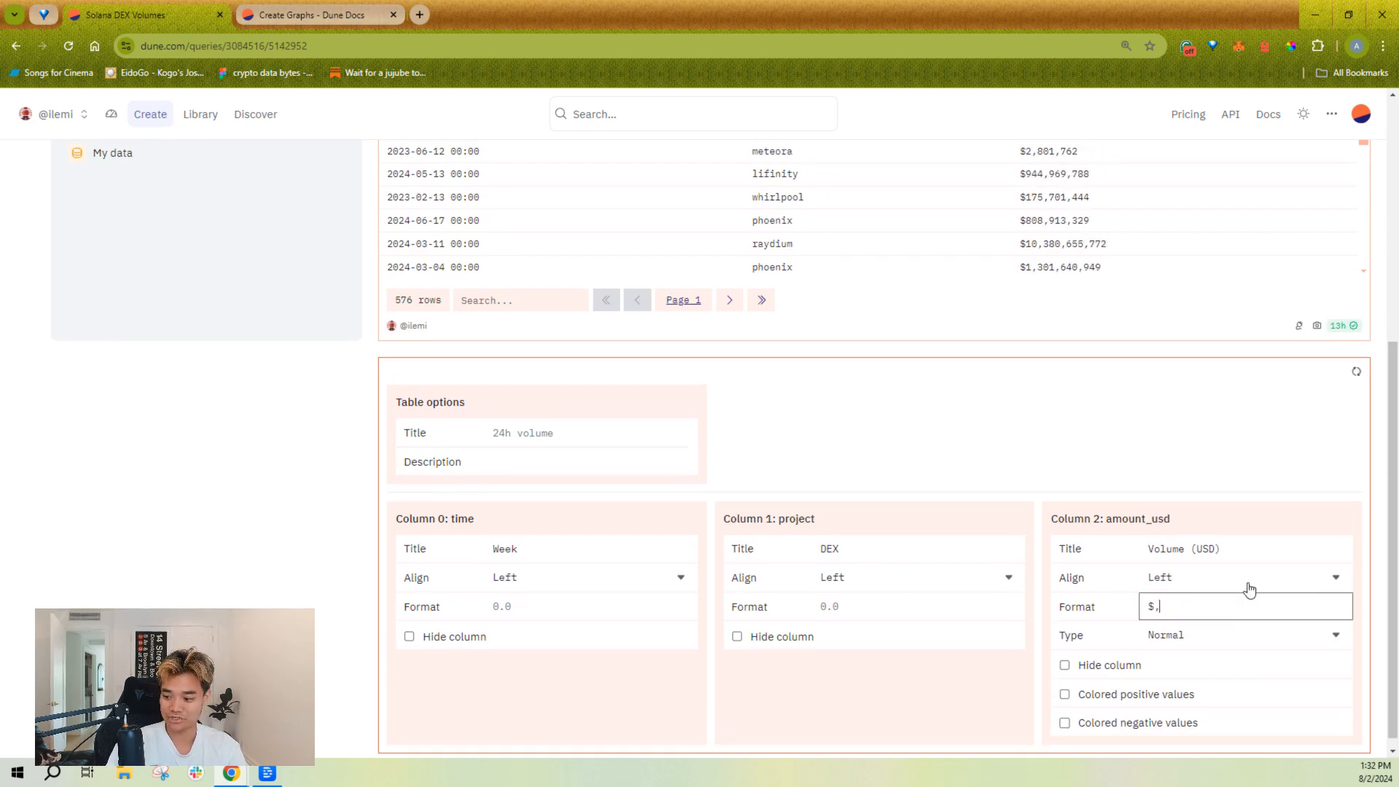
pyautogui.scroll(2, 1146, 437)
pyautogui.scroll(2, 1146, 569)
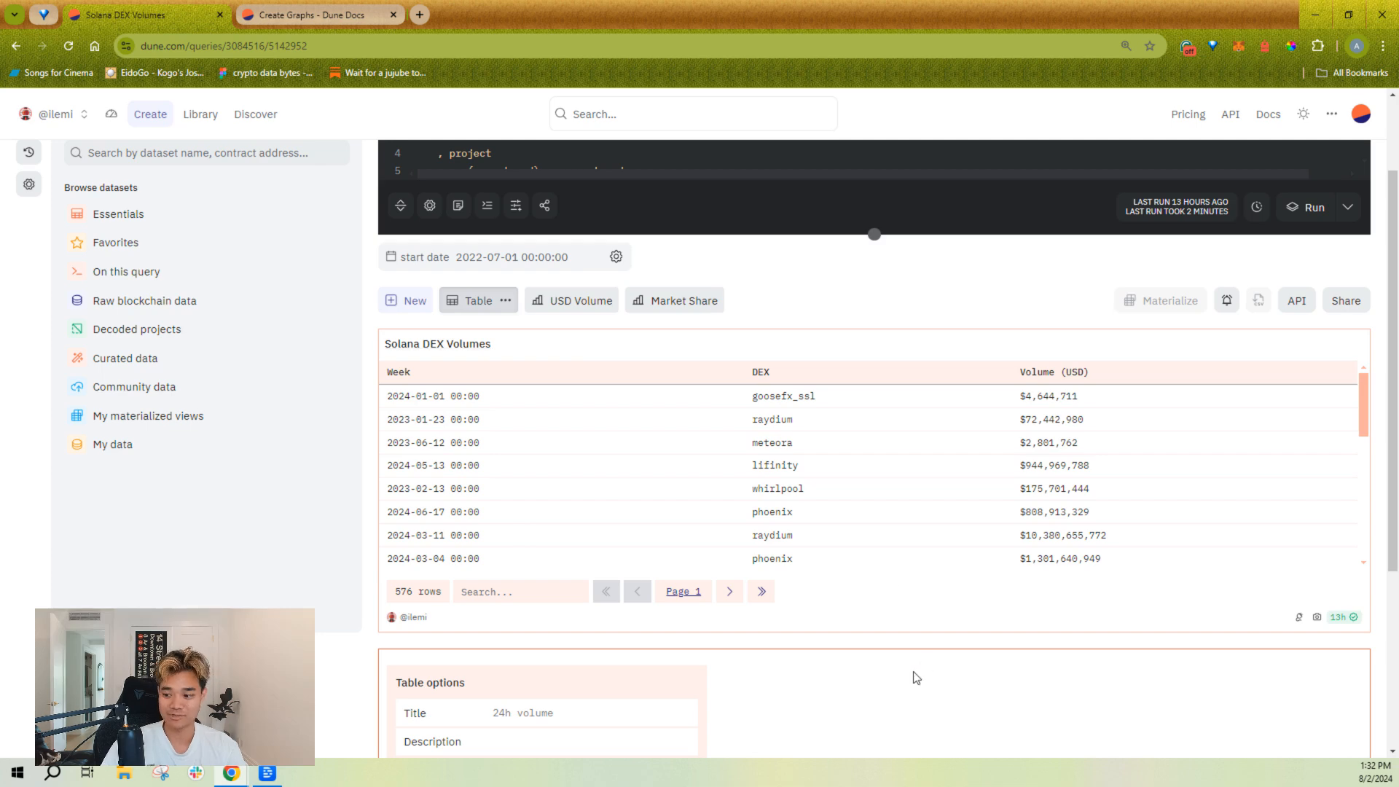
# Step: Try colored positive and negative values on the amount_usd column, then turn both options off again
pyautogui.scroll(-4, 922, 673)
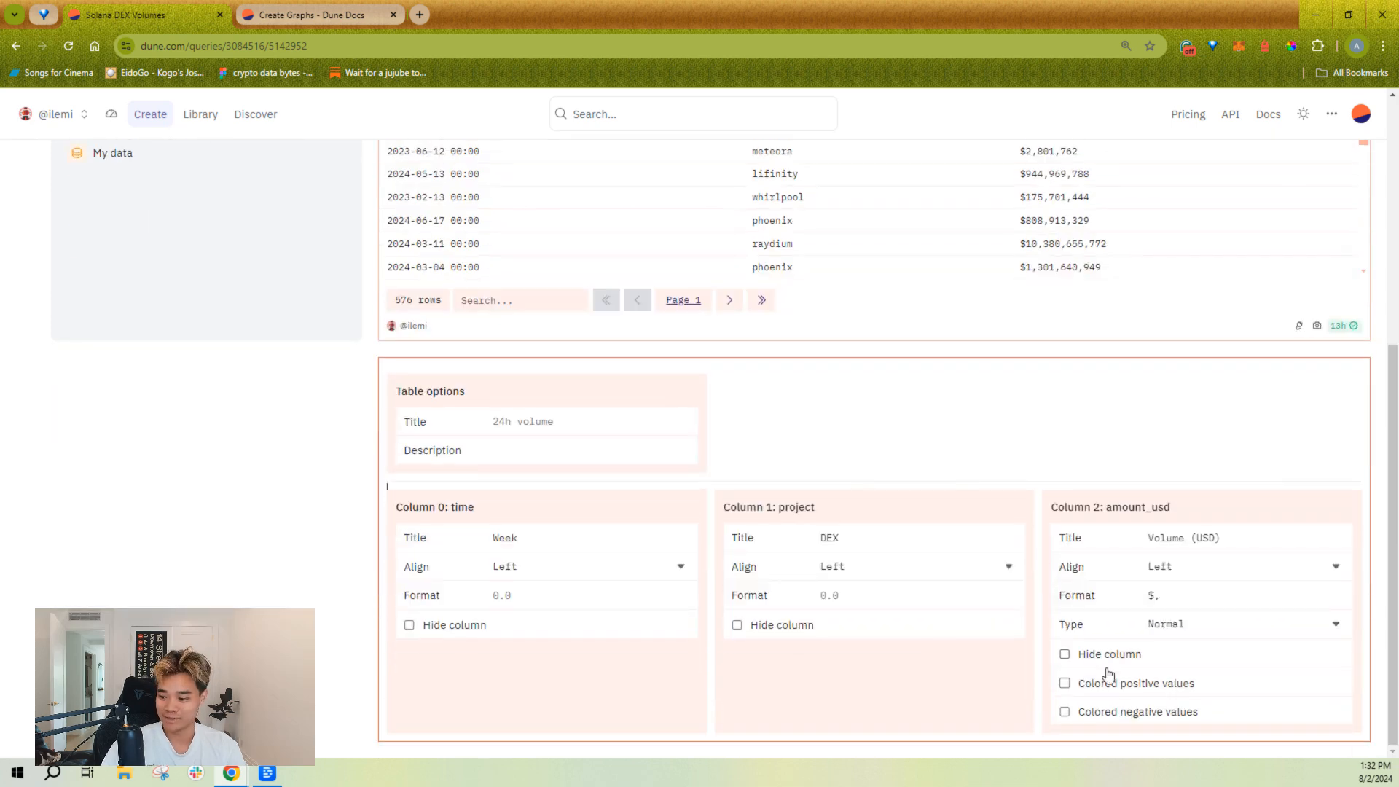
pyautogui.click(1116, 695)
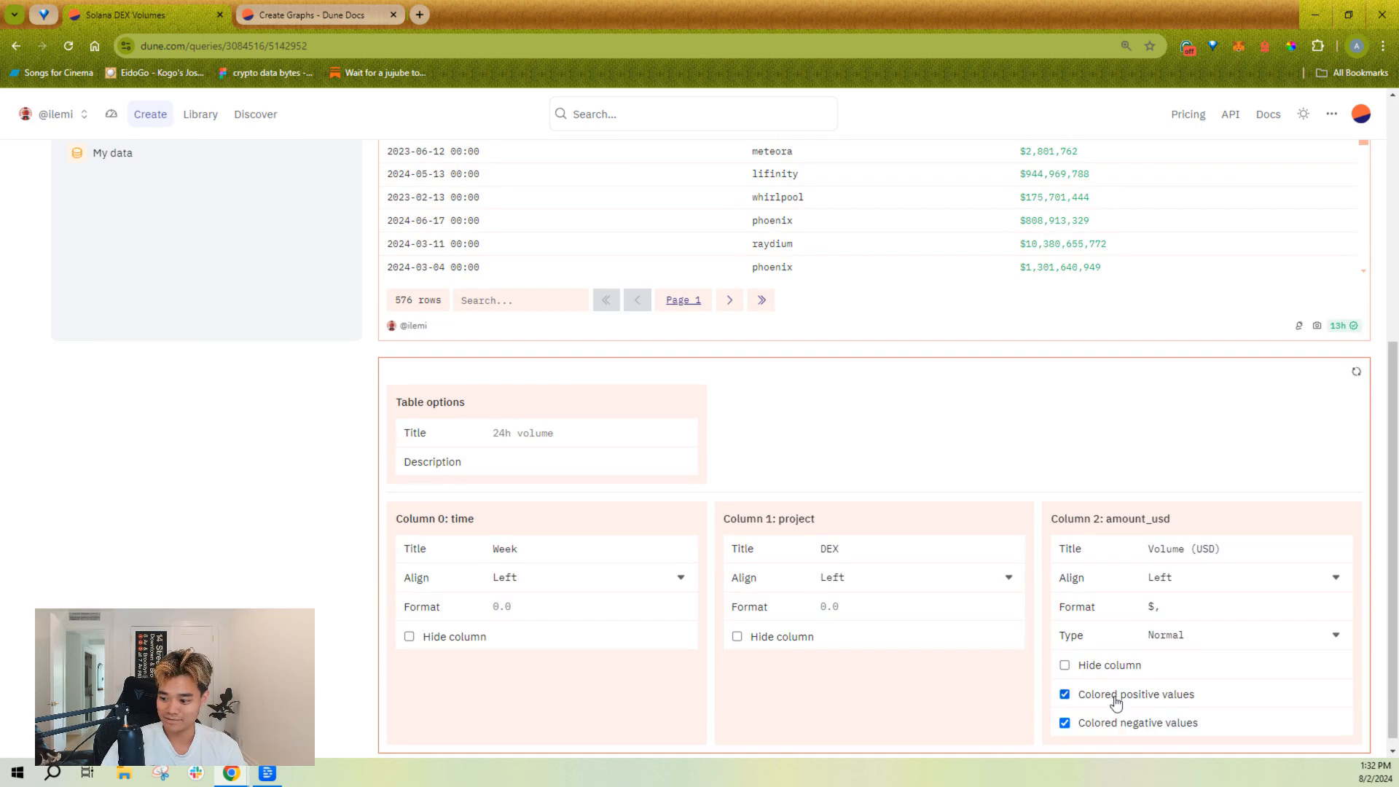
pyautogui.click(1119, 721)
pyautogui.click(1122, 694)
pyautogui.click(1113, 720)
# Step: Hide the amount_usd column in the results table
pyautogui.click(1113, 667)
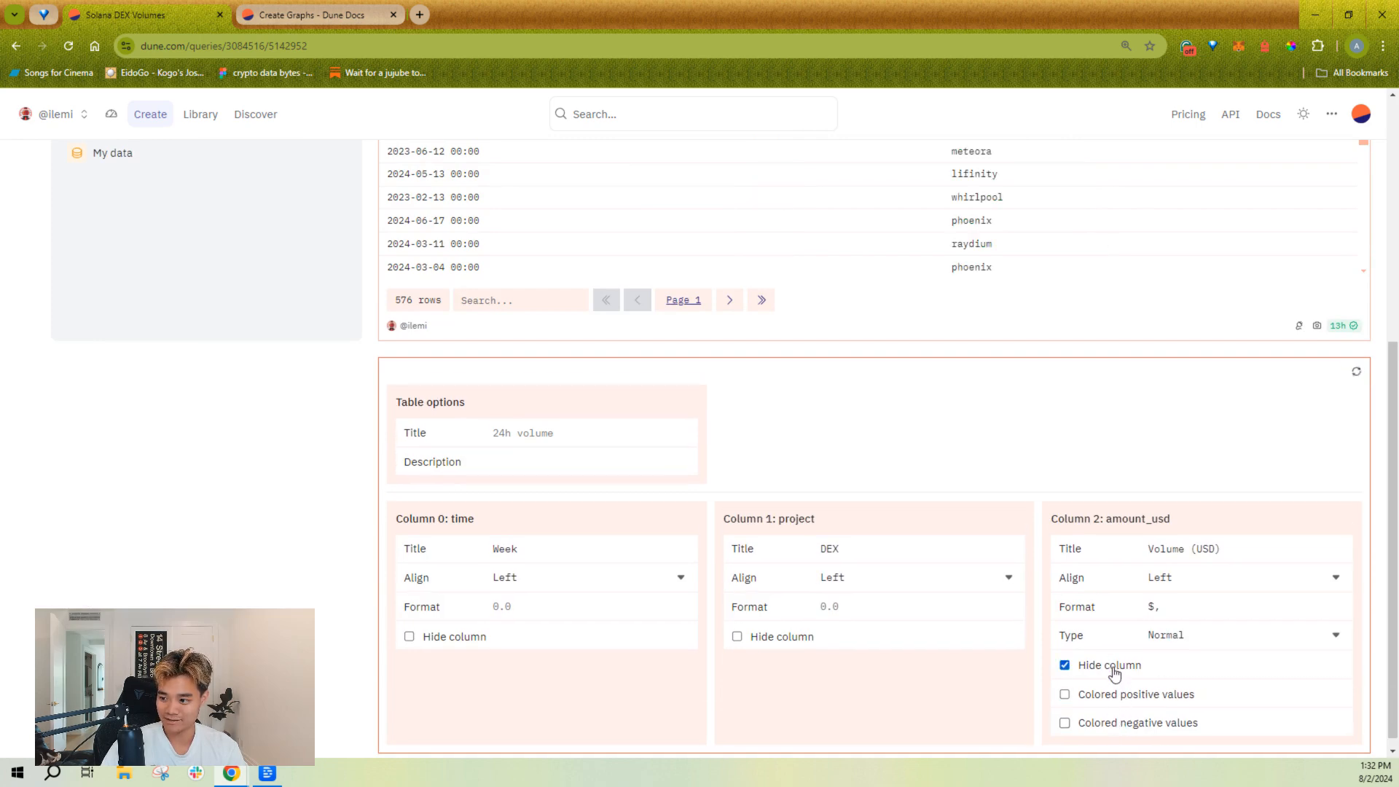
# Step: Check the results table without the amount_usd column, then unhide that column
pyautogui.scroll(3, 1114, 674)
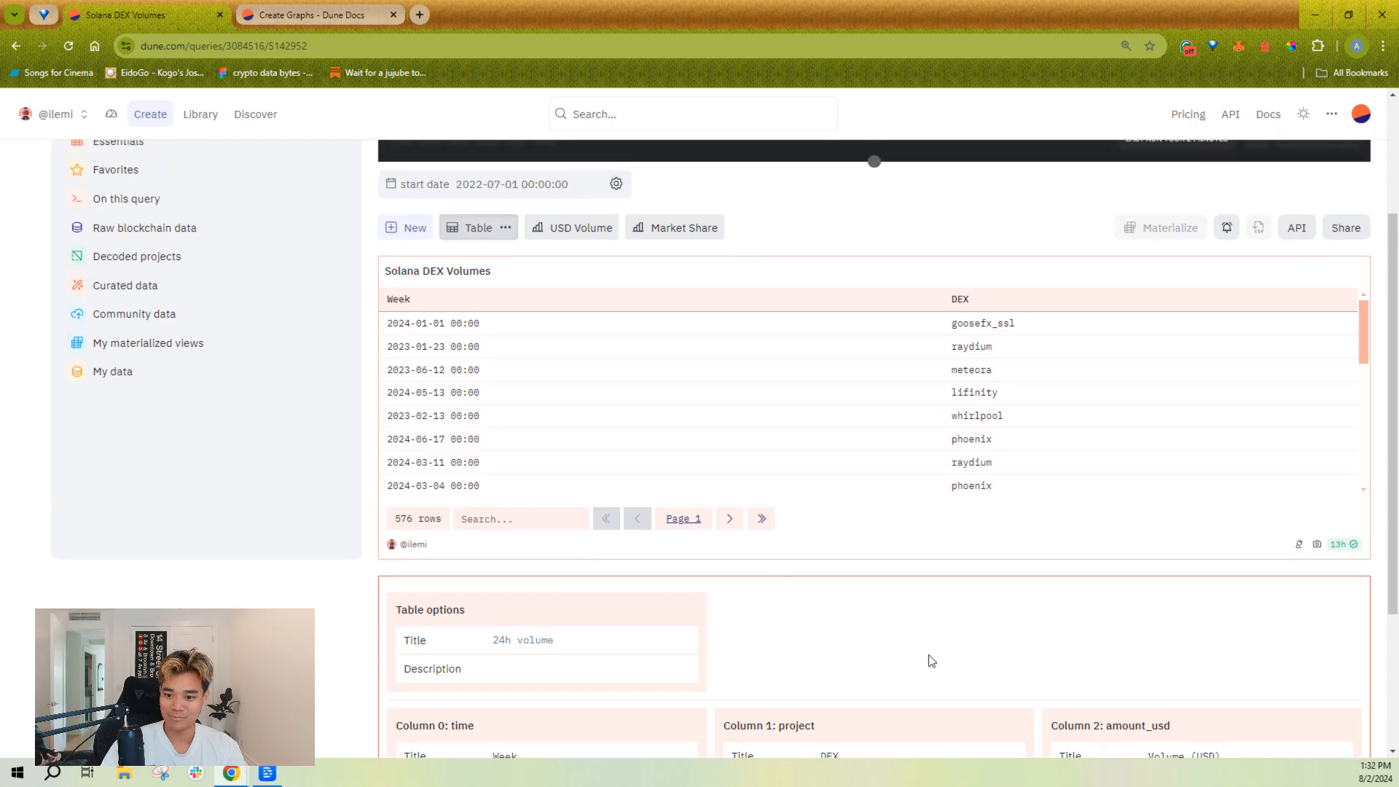
pyautogui.scroll(1, 802, 396)
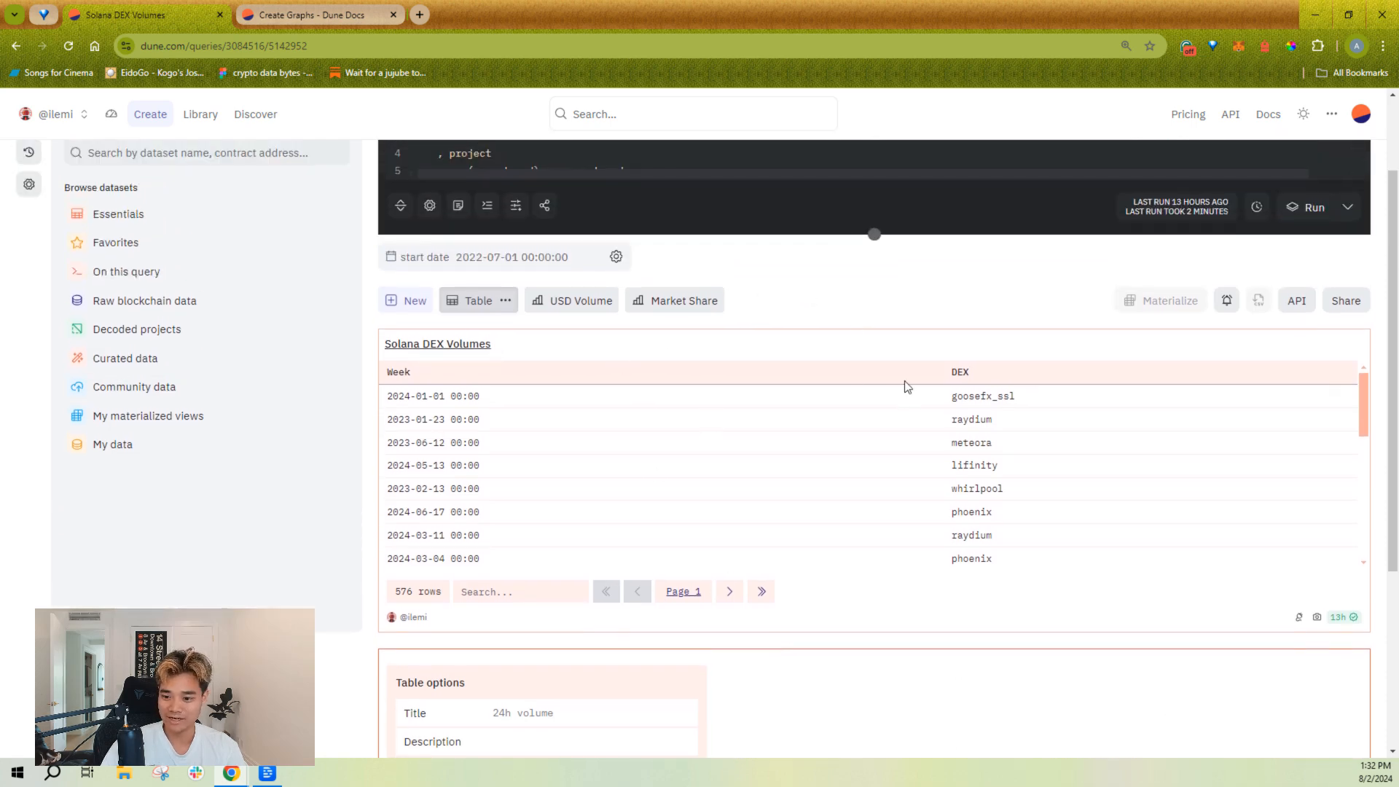
pyautogui.scroll(1, 900, 329)
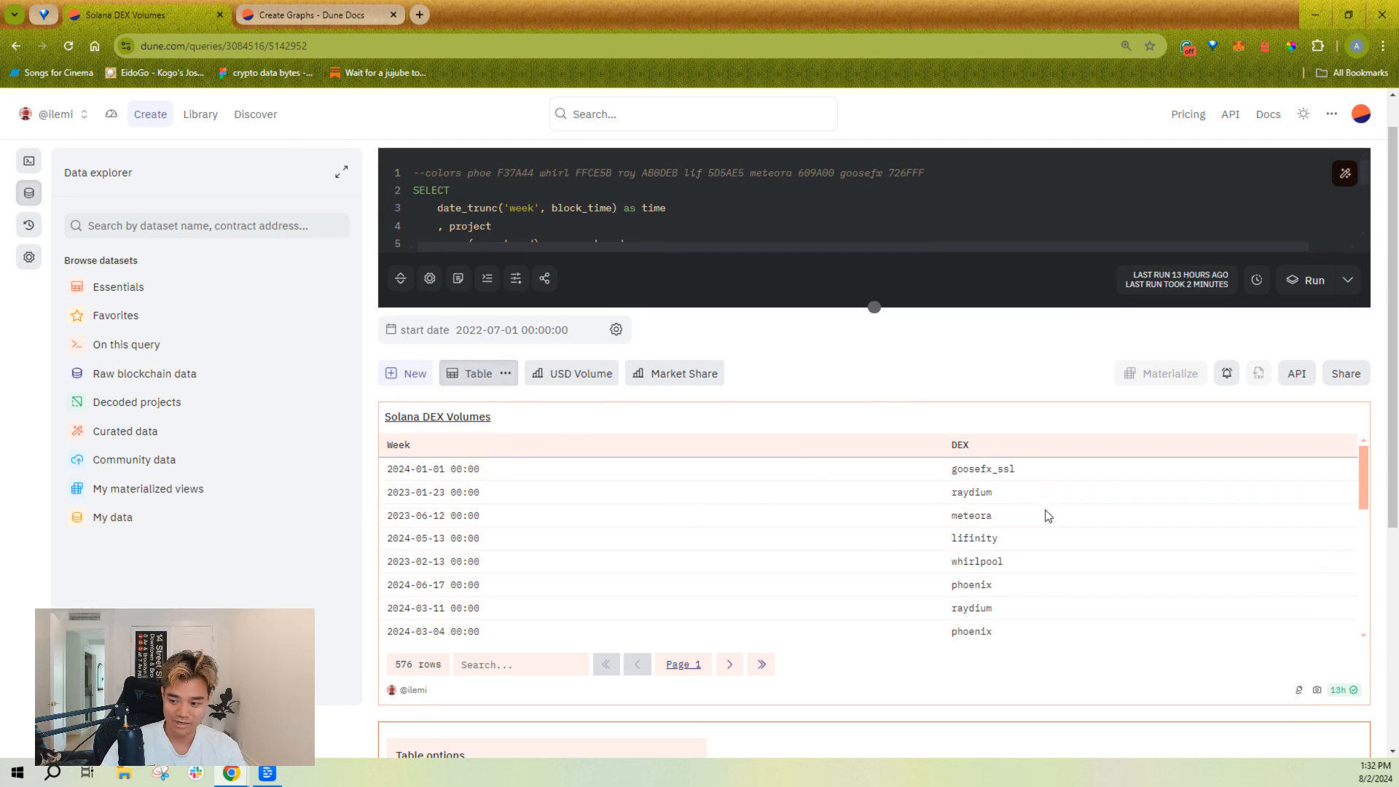
pyautogui.scroll(-5, 1023, 472)
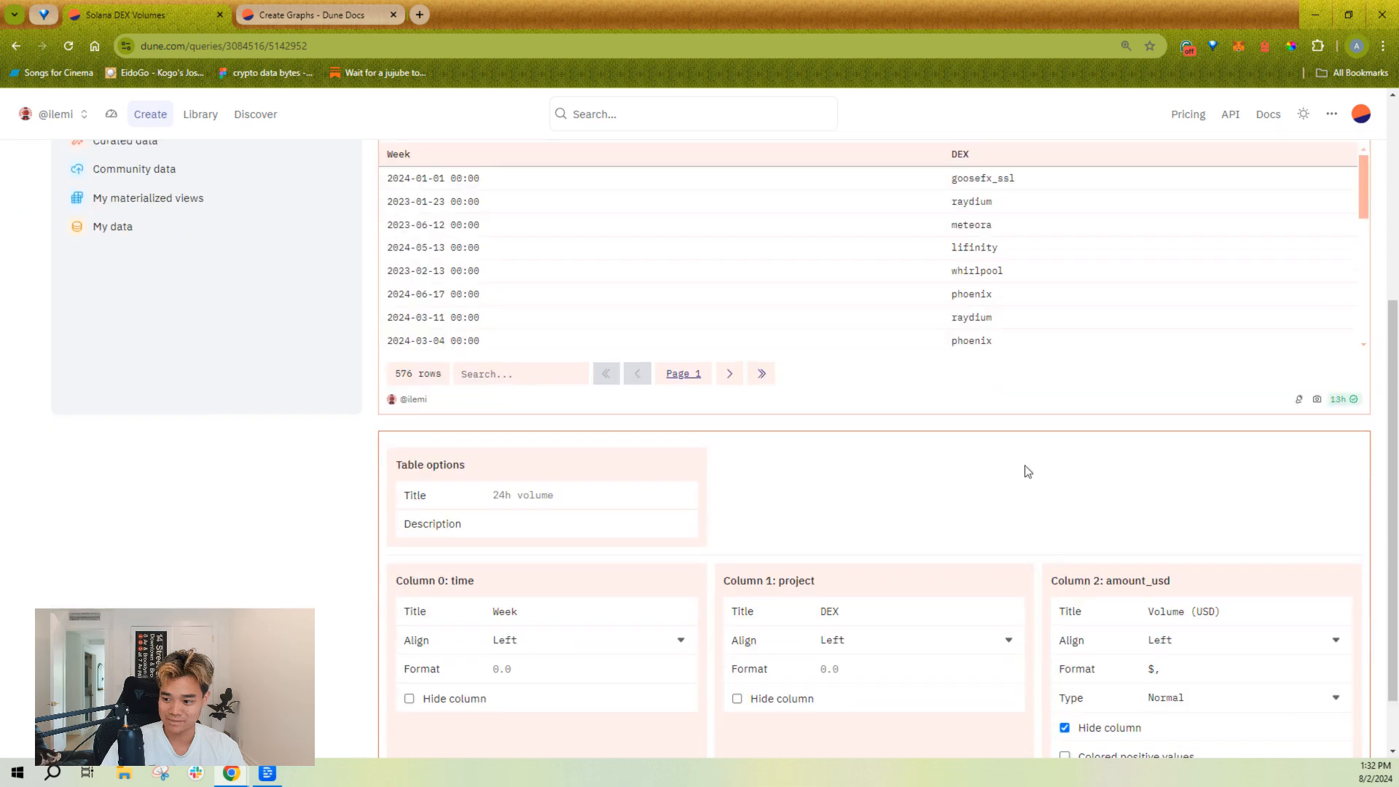
pyautogui.click(1085, 652)
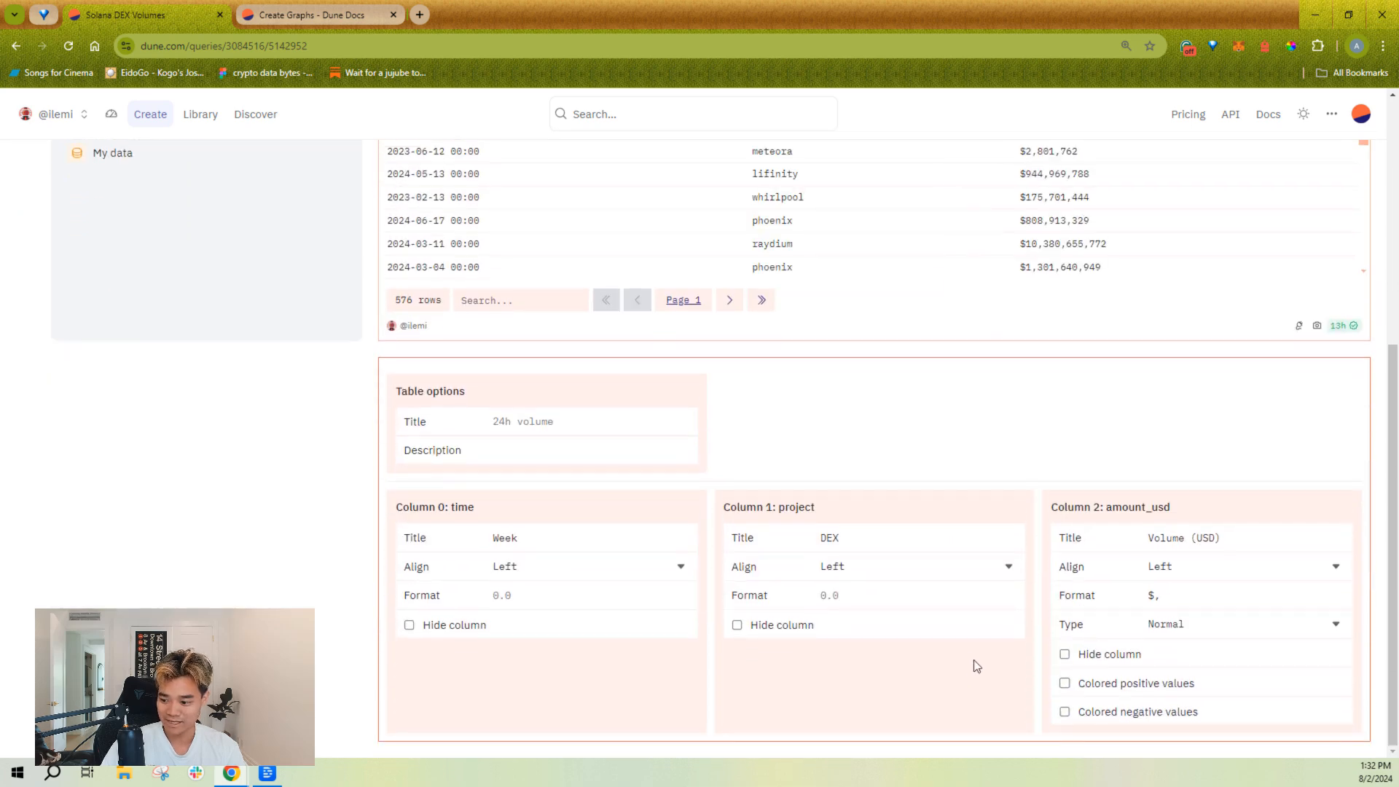
# Step: Set the amount_usd column's type to Progress bar and sort the table by Volume (USD) in descending order
pyautogui.click(1176, 626)
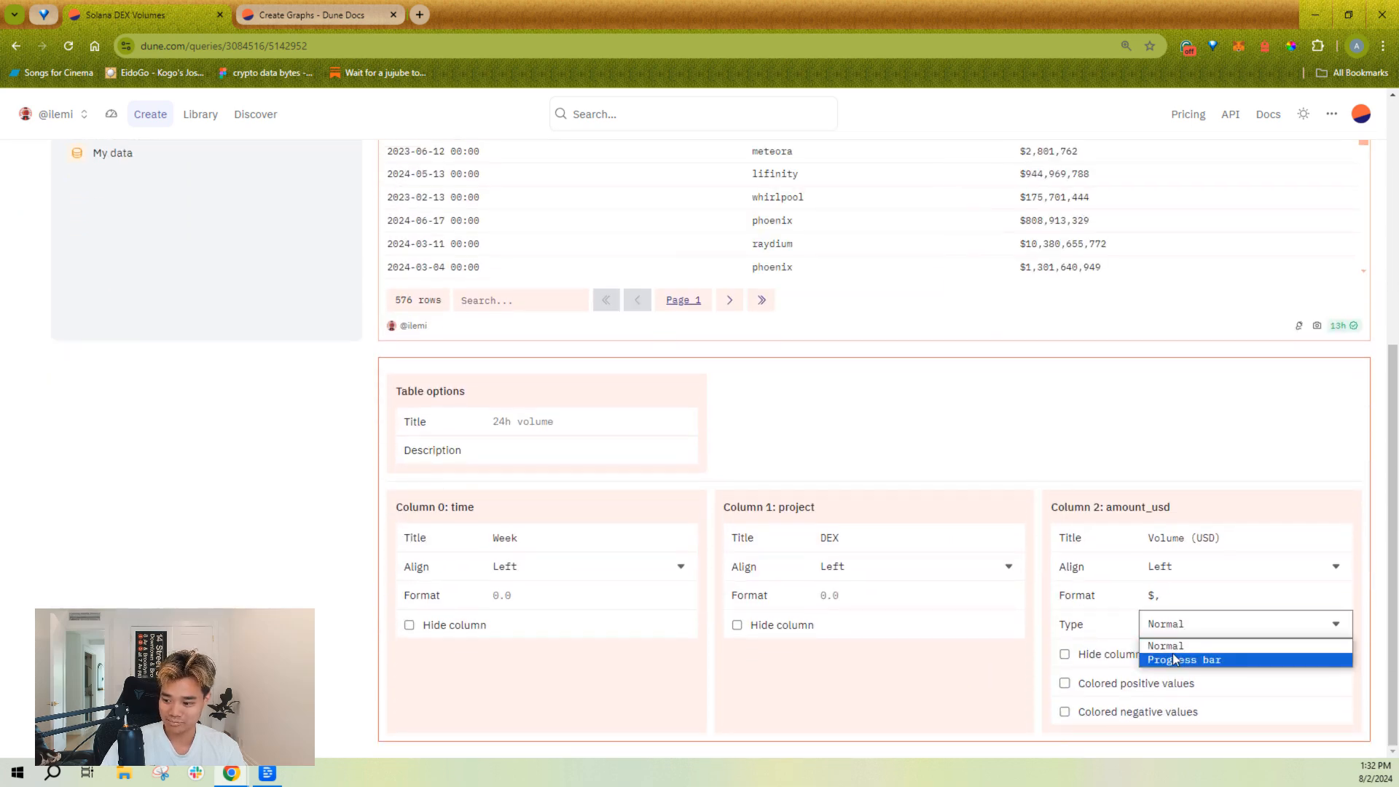
pyautogui.click(1177, 659)
pyautogui.scroll(2, 1060, 459)
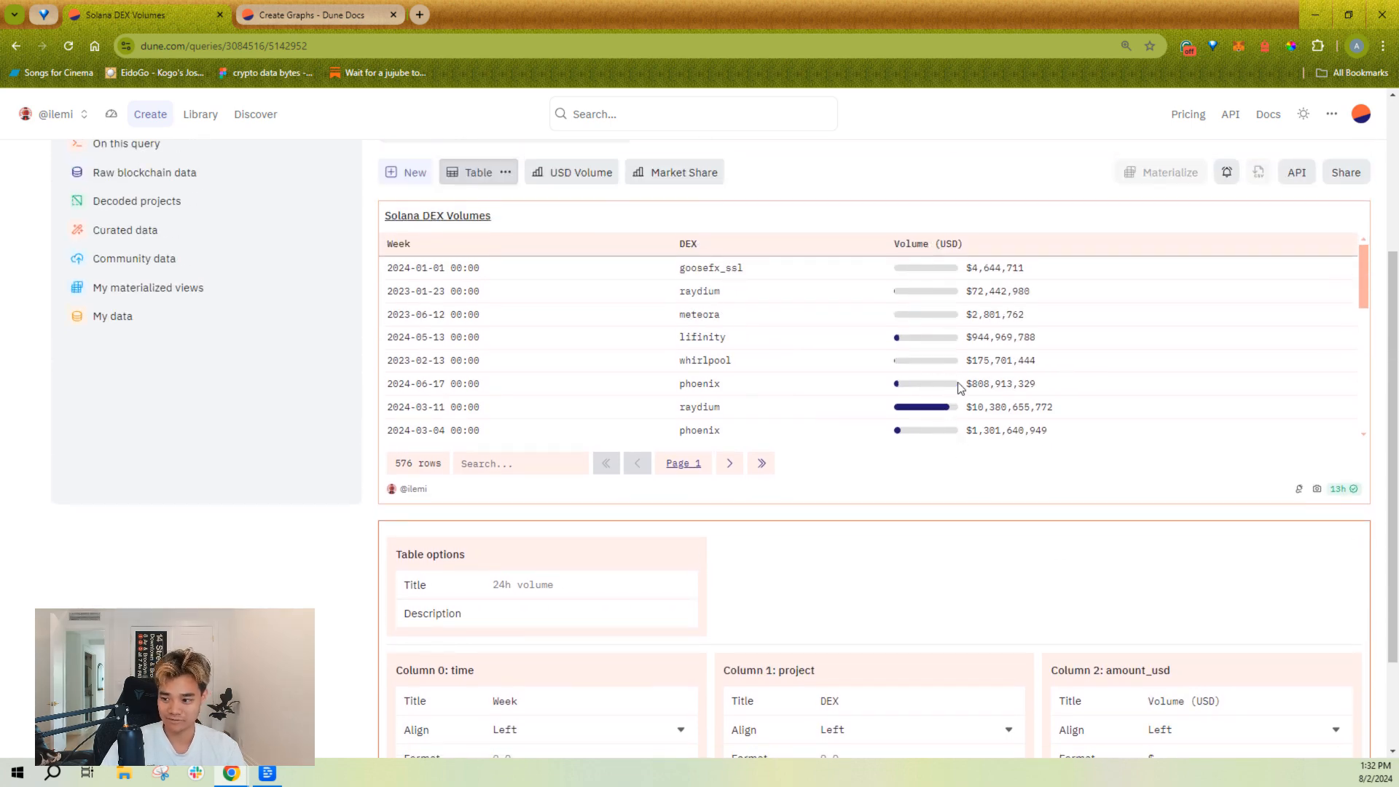
pyautogui.click(994, 251)
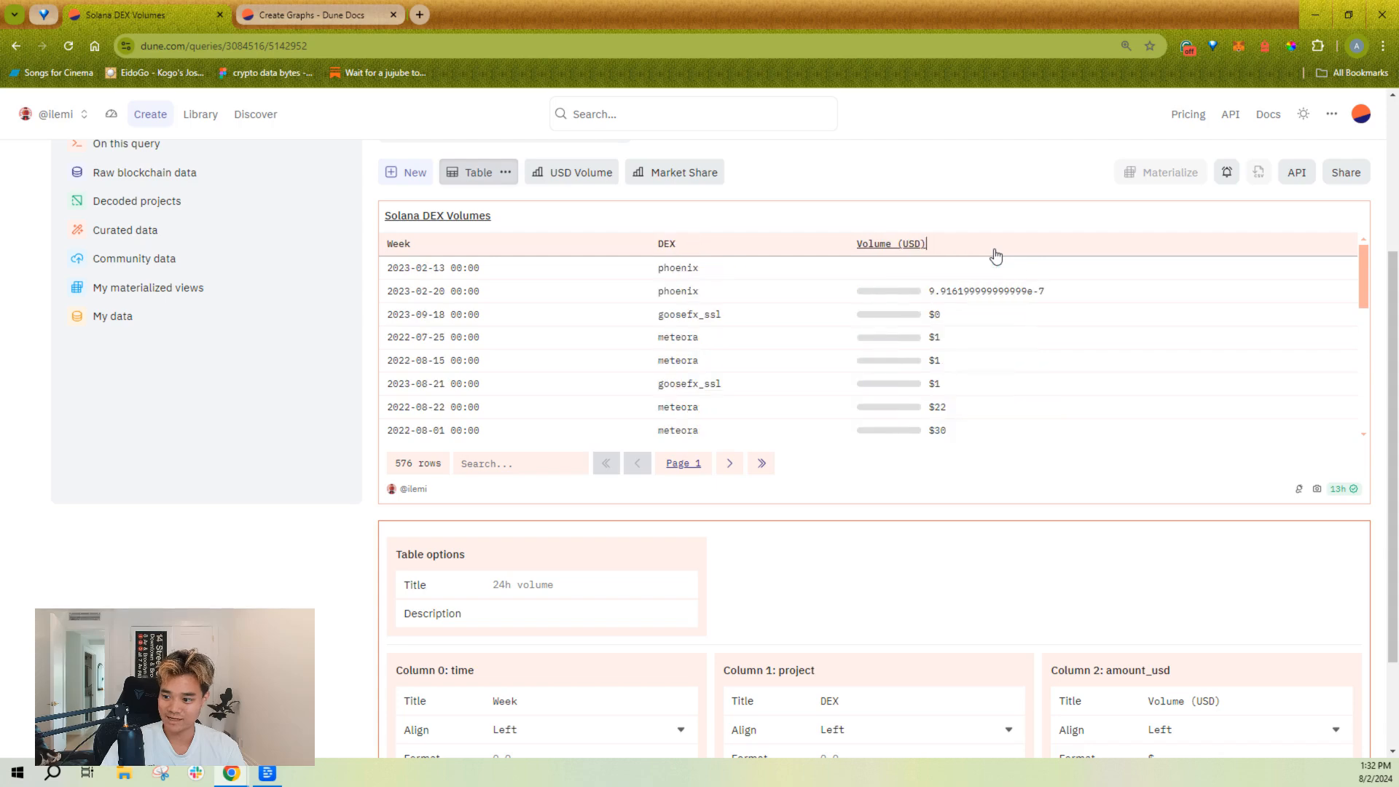
pyautogui.click(995, 252)
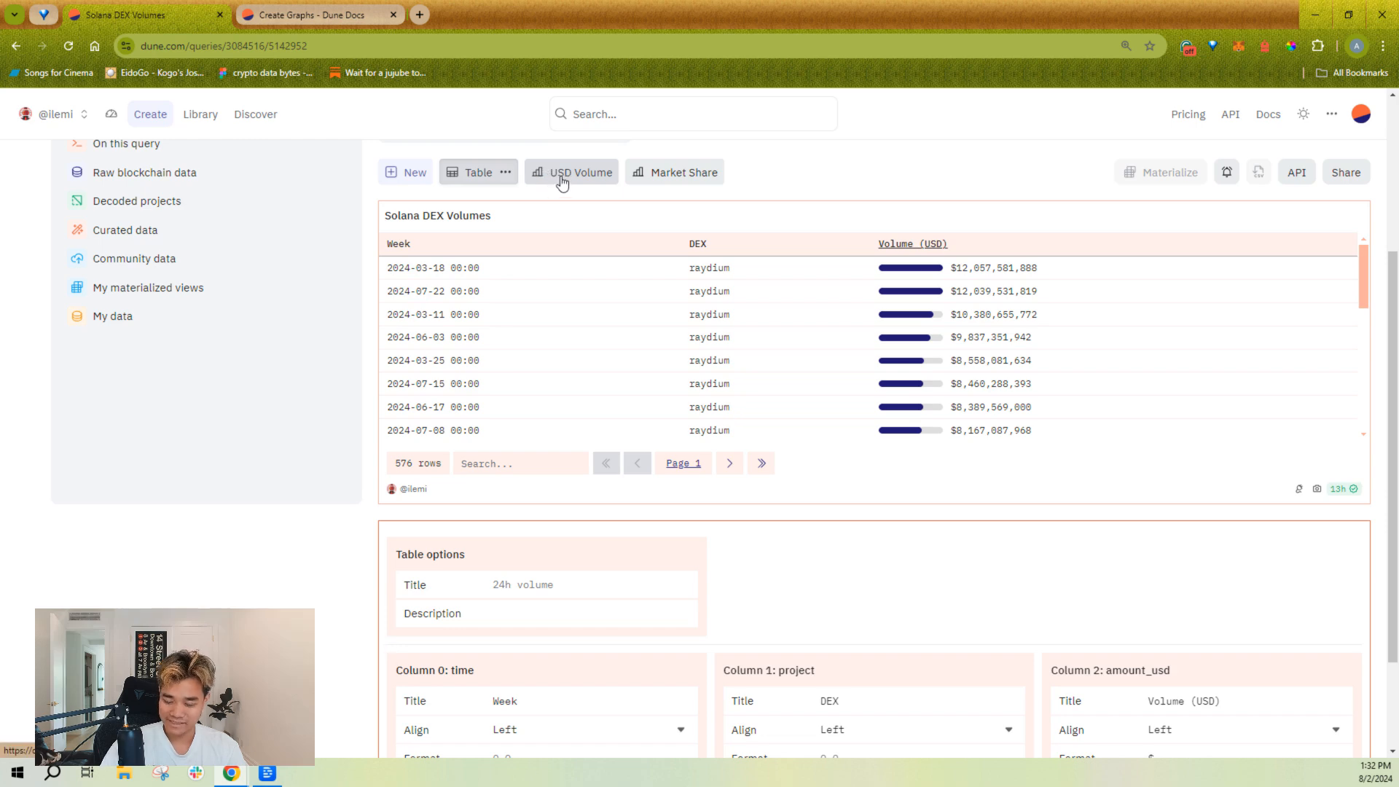
# Step: Look through the visualization types offered for a new visualization without adding one
pyautogui.scroll(2, 624, 281)
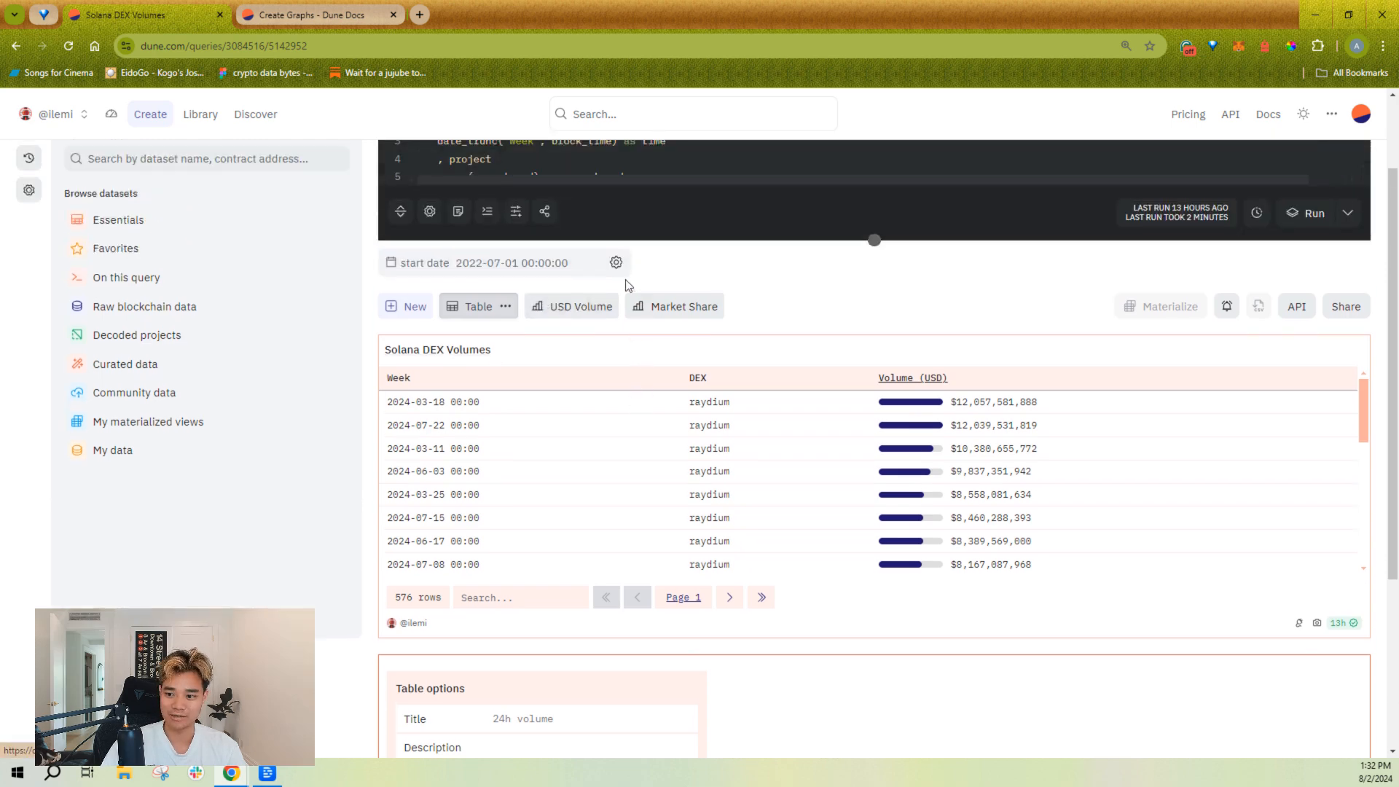
pyautogui.click(400, 320)
pyautogui.click(470, 467)
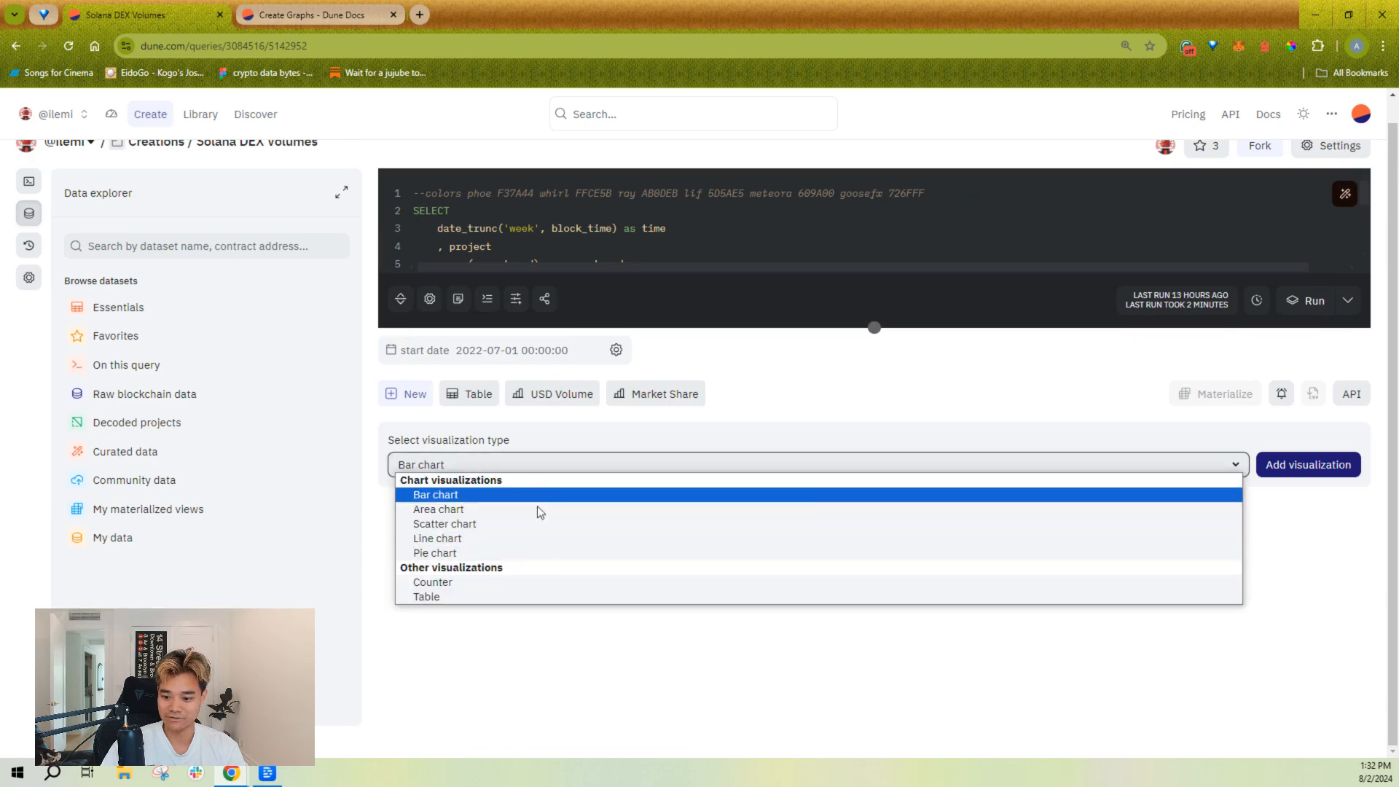
pyautogui.click(557, 399)
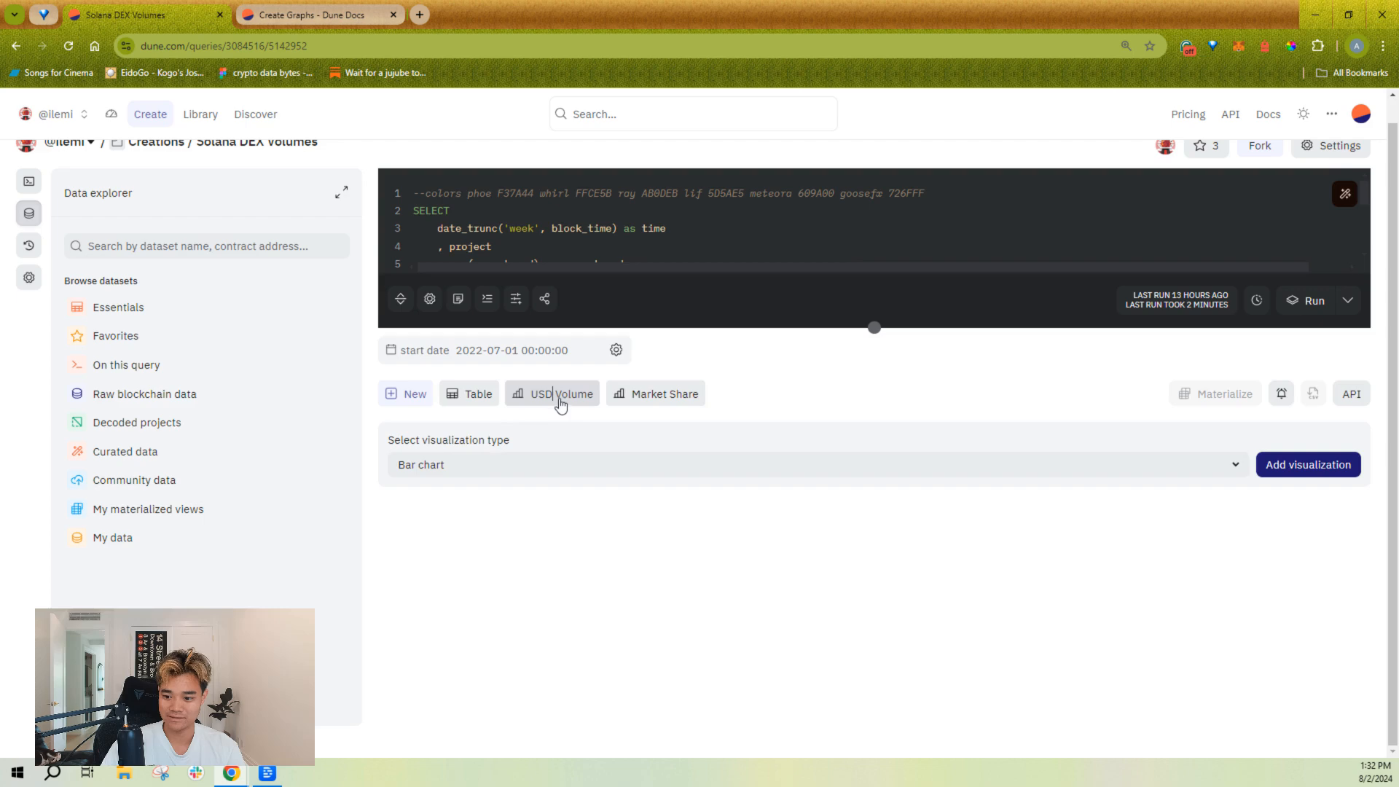
# Step: Open the USD Volume chart and examine its bars, chart options, result data columns, axis options and series settings
pyautogui.click(558, 396)
pyautogui.scroll(-4, 1030, 371)
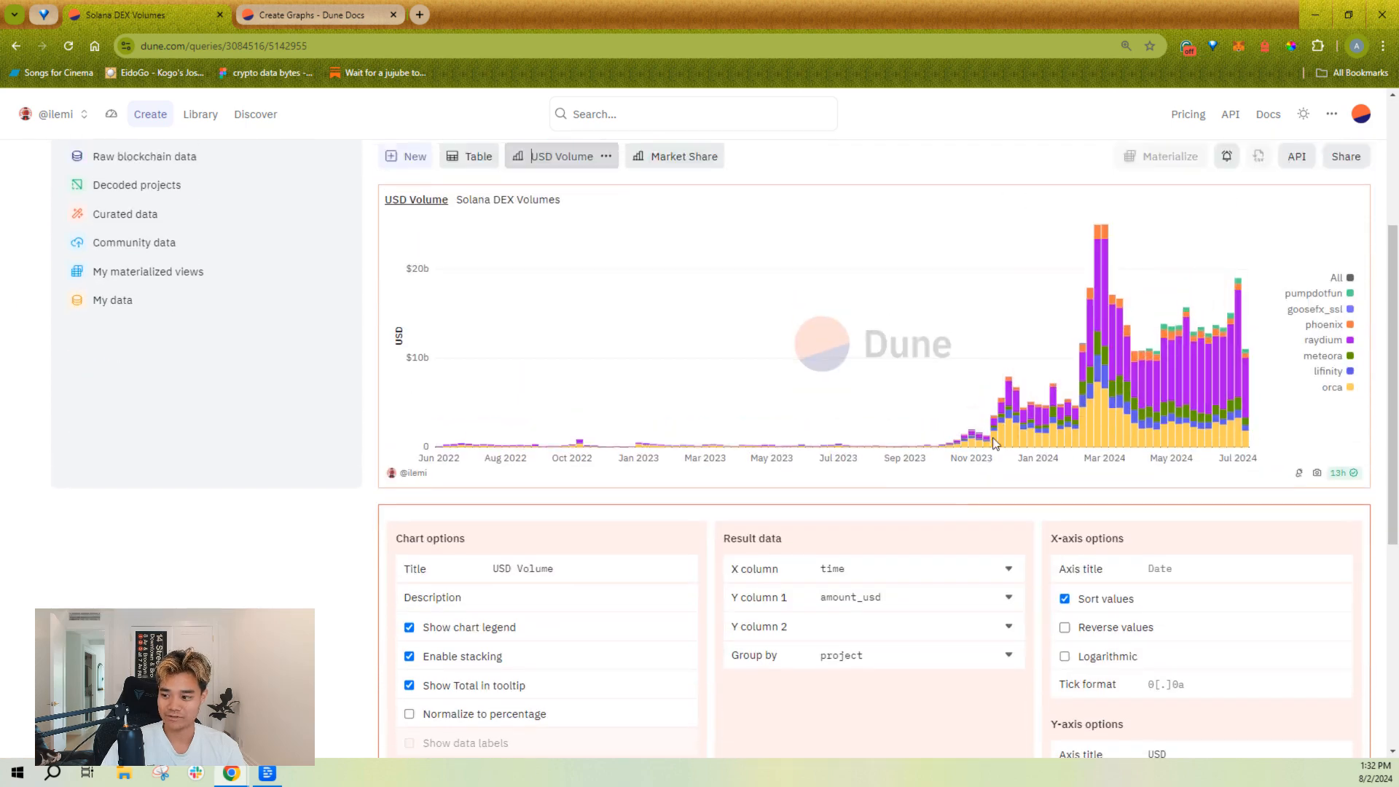
pyautogui.scroll(2, 952, 515)
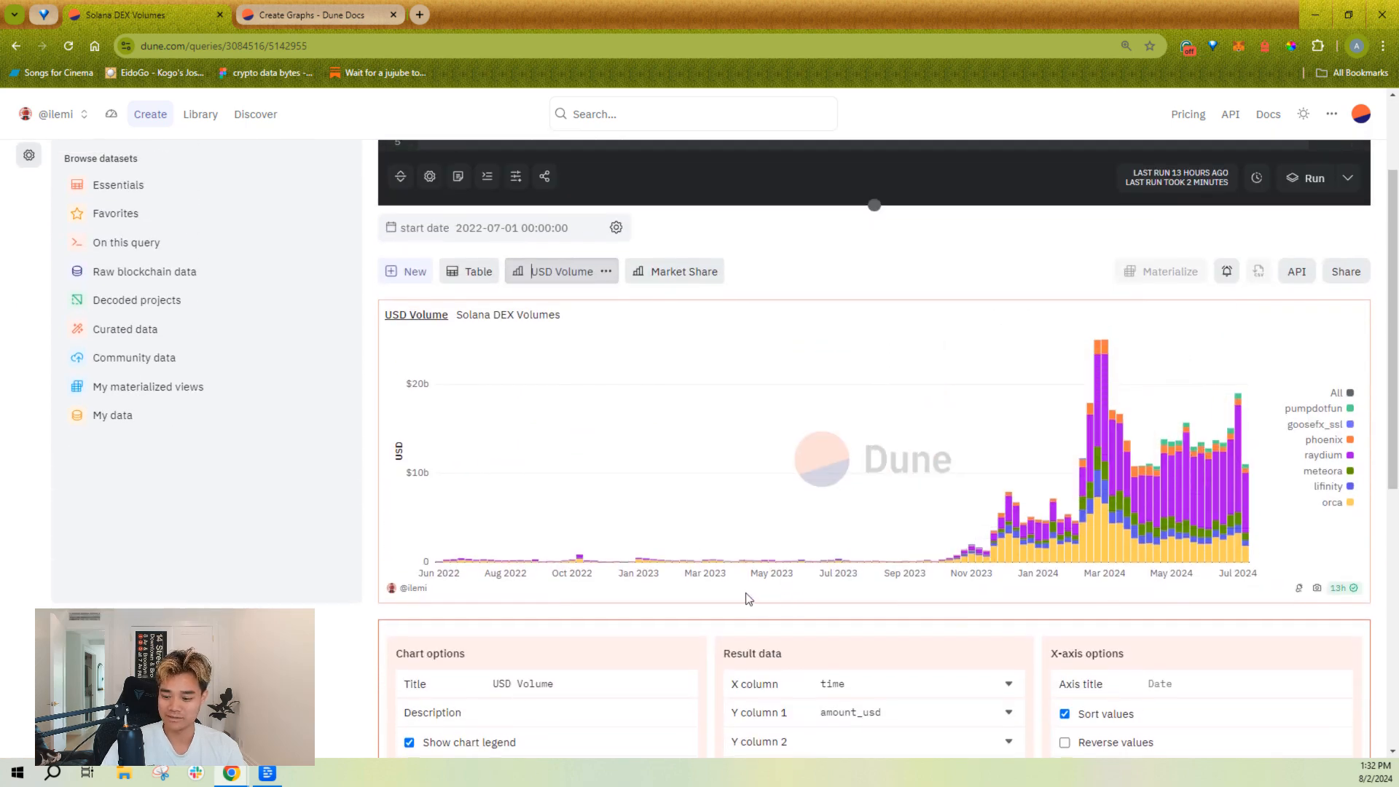
pyautogui.scroll(-1, 725, 539)
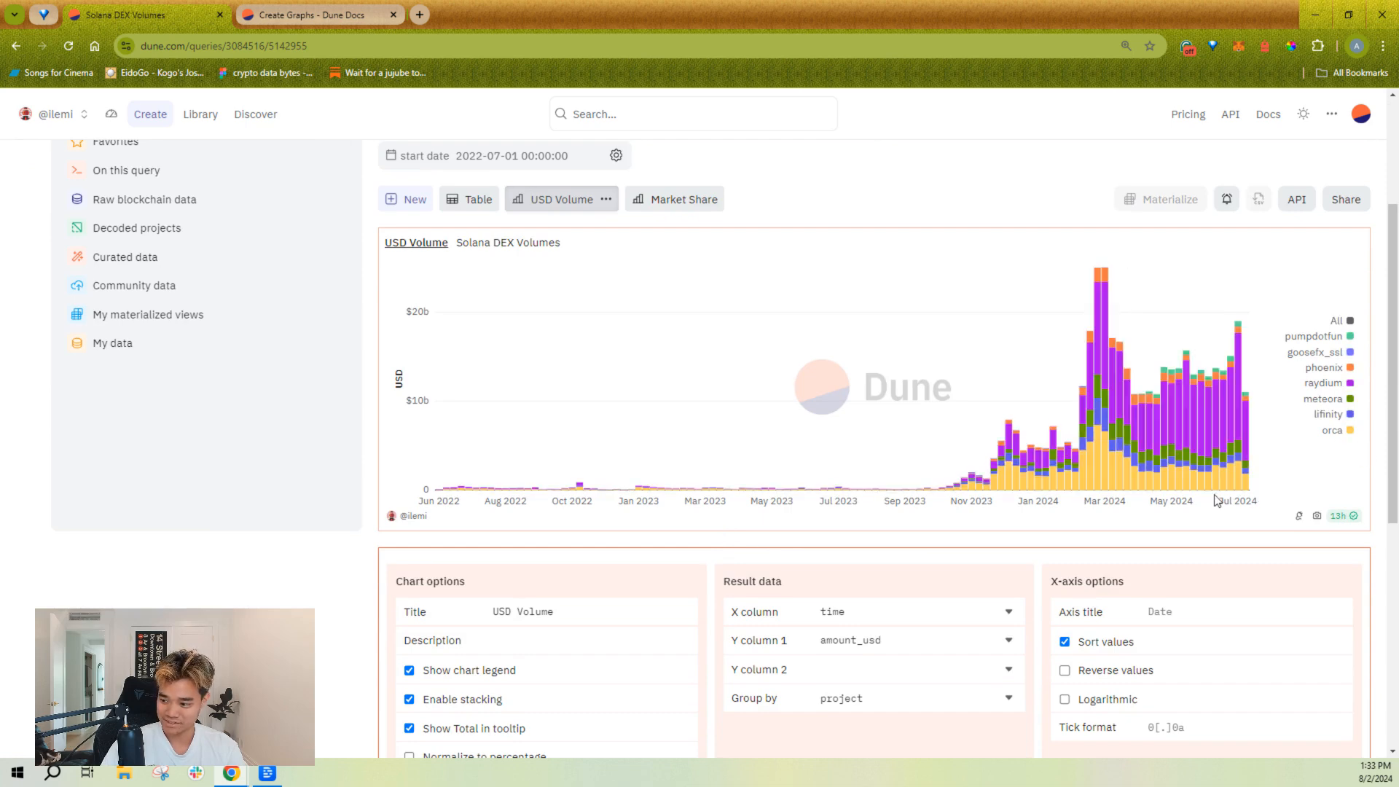
pyautogui.moveTo(1226, 361)
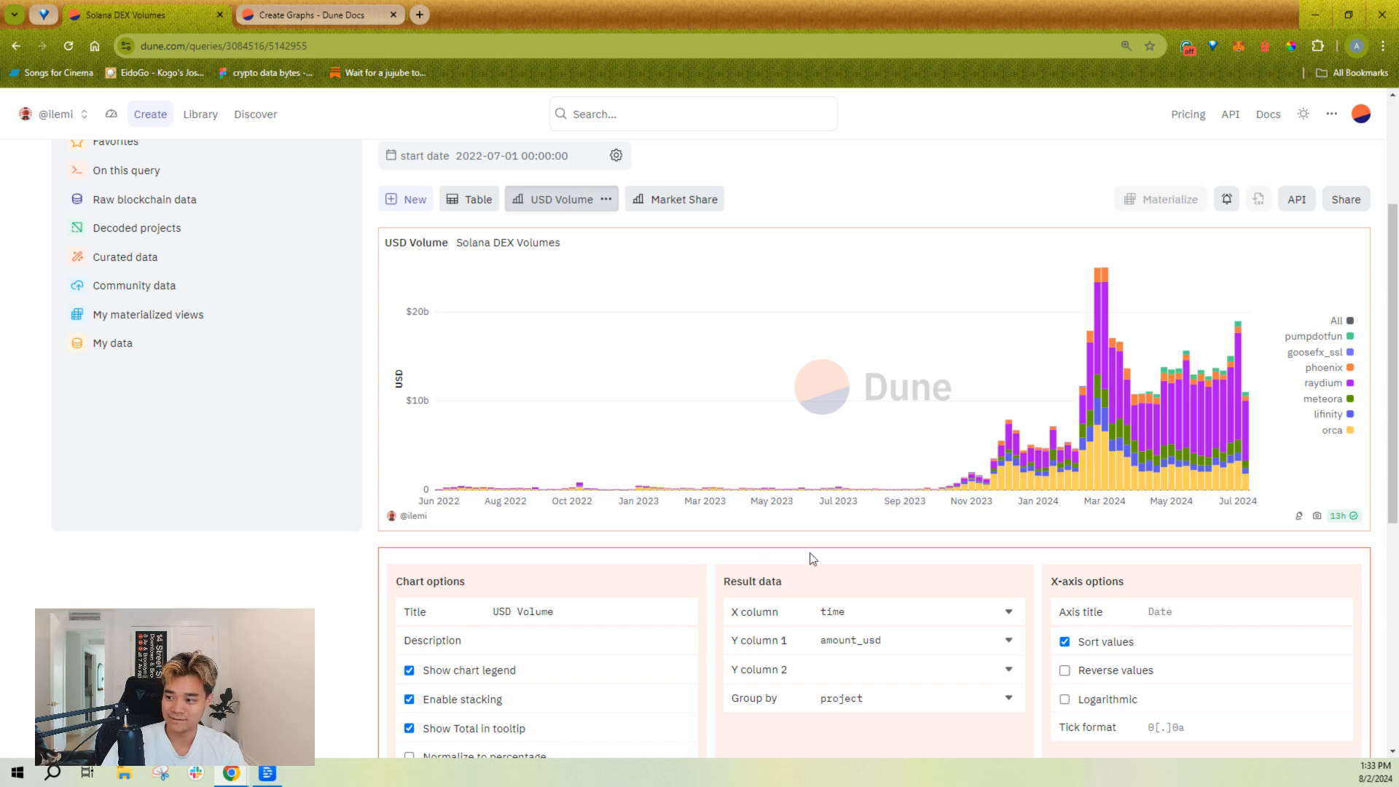
pyautogui.scroll(-3, 810, 552)
pyautogui.scroll(1, 820, 592)
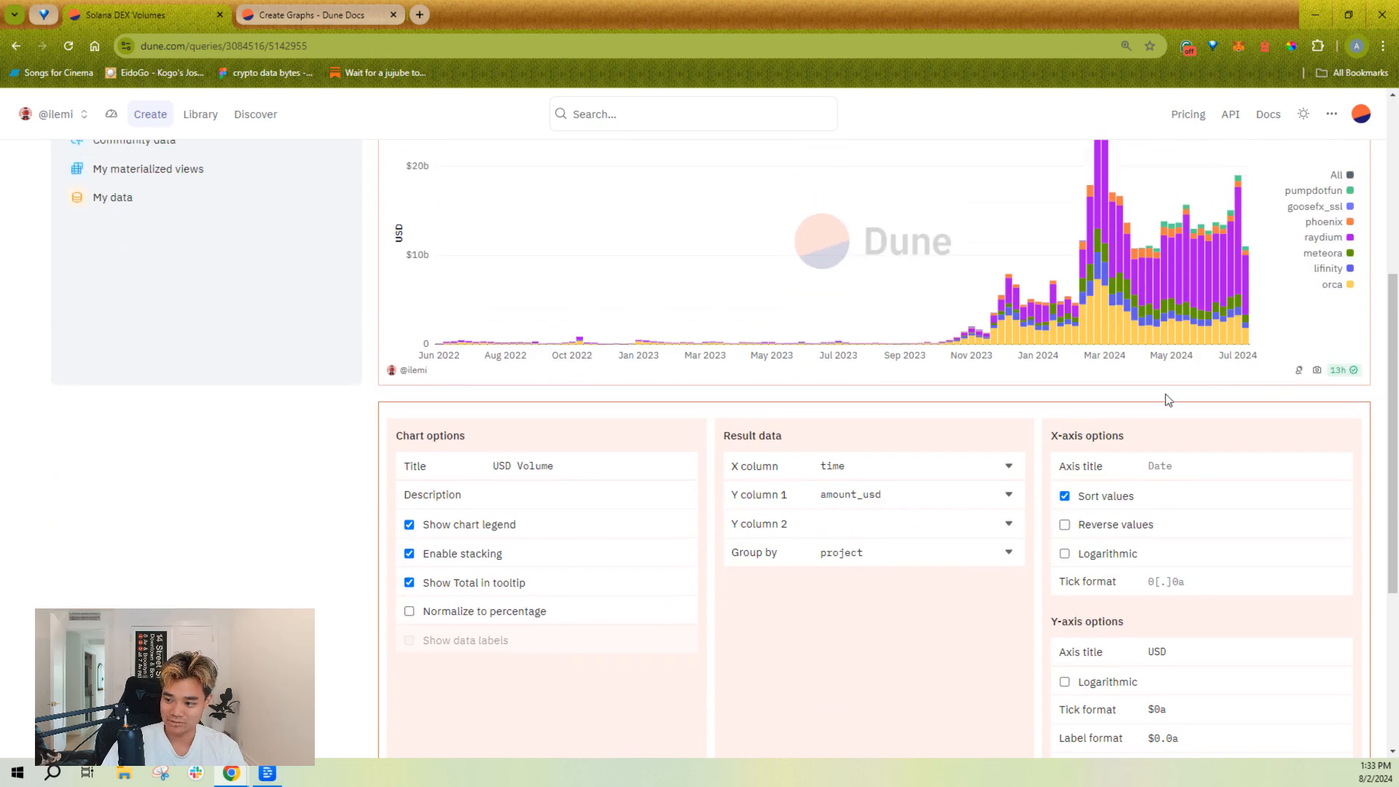
pyautogui.scroll(-4, 872, 648)
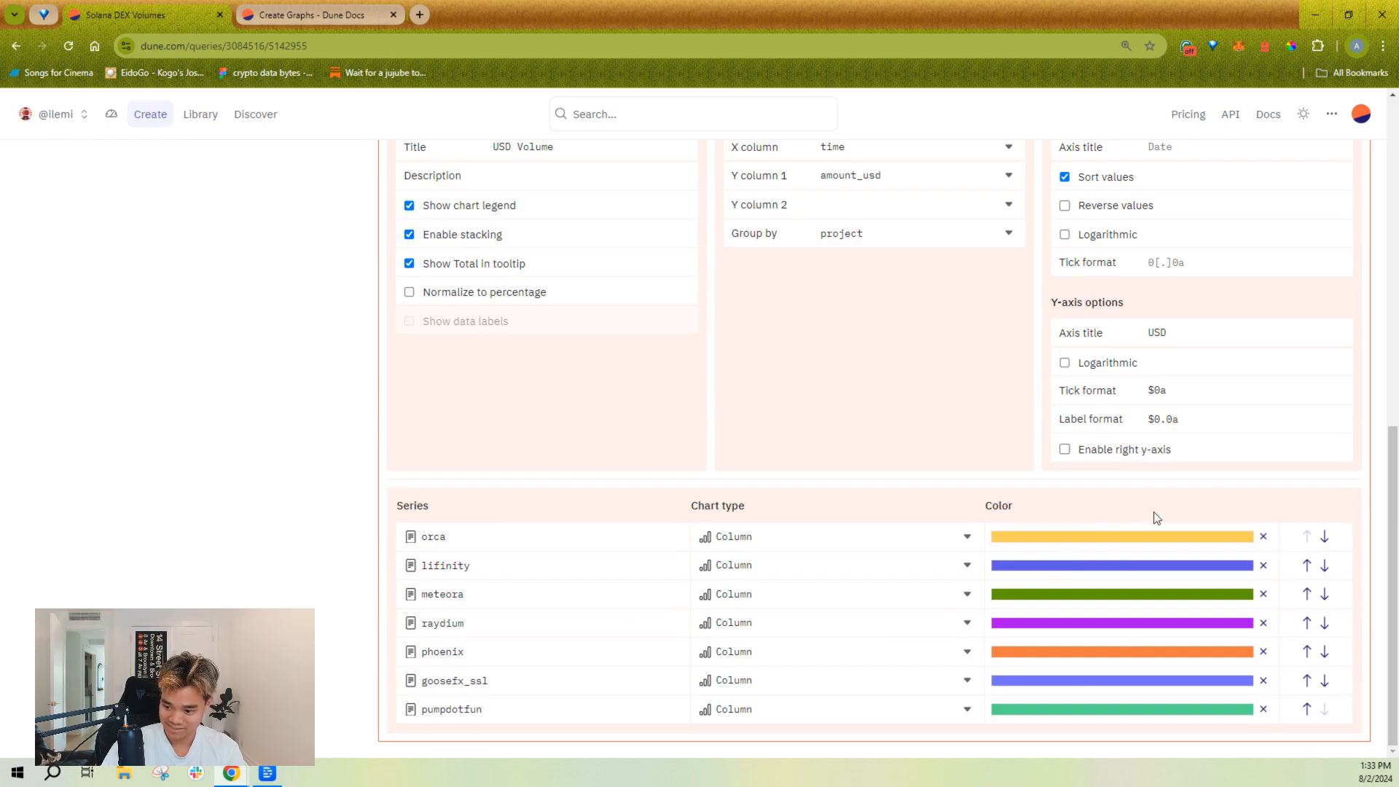
# Step: Add a new bar chart visualization to the Solana DEX Volumes query
pyautogui.scroll(8, 776, 421)
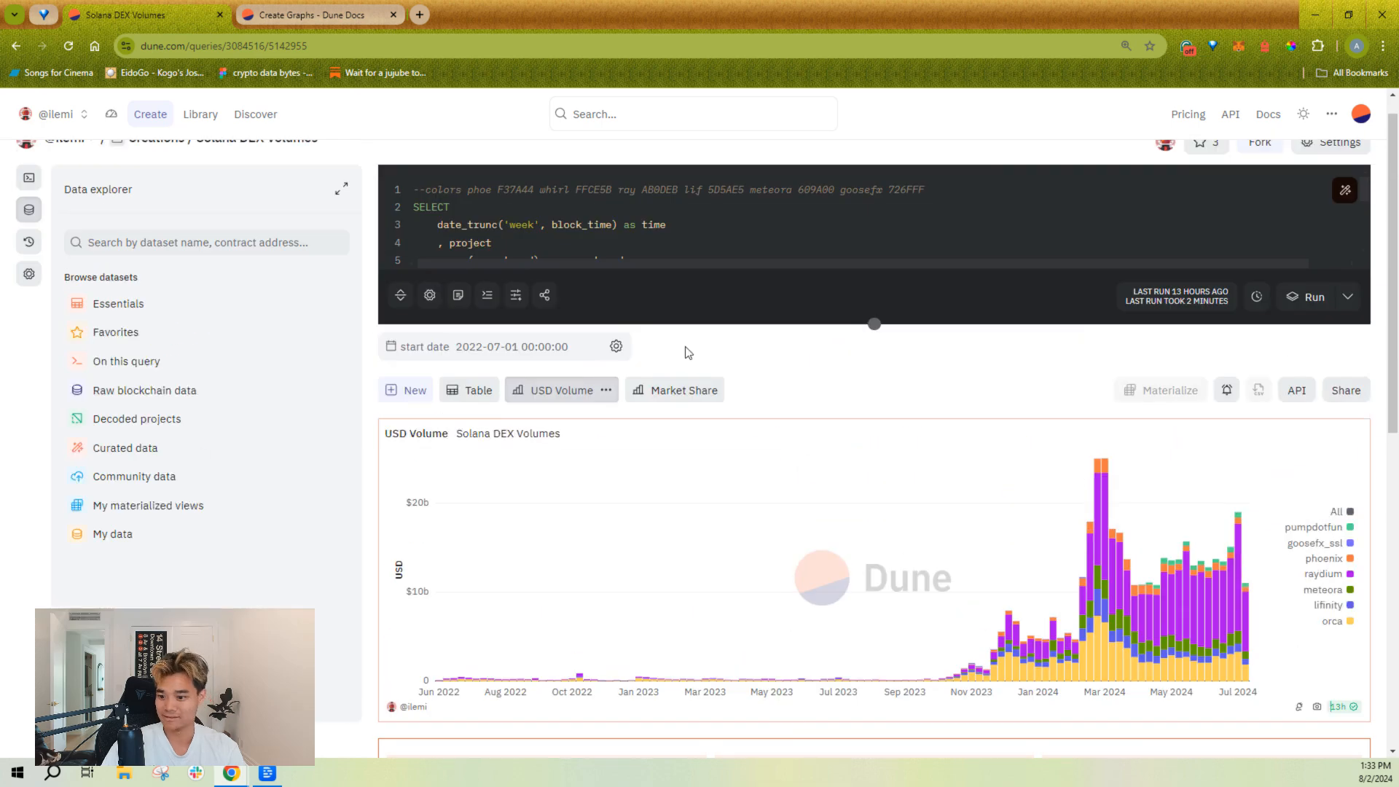
pyautogui.click(407, 397)
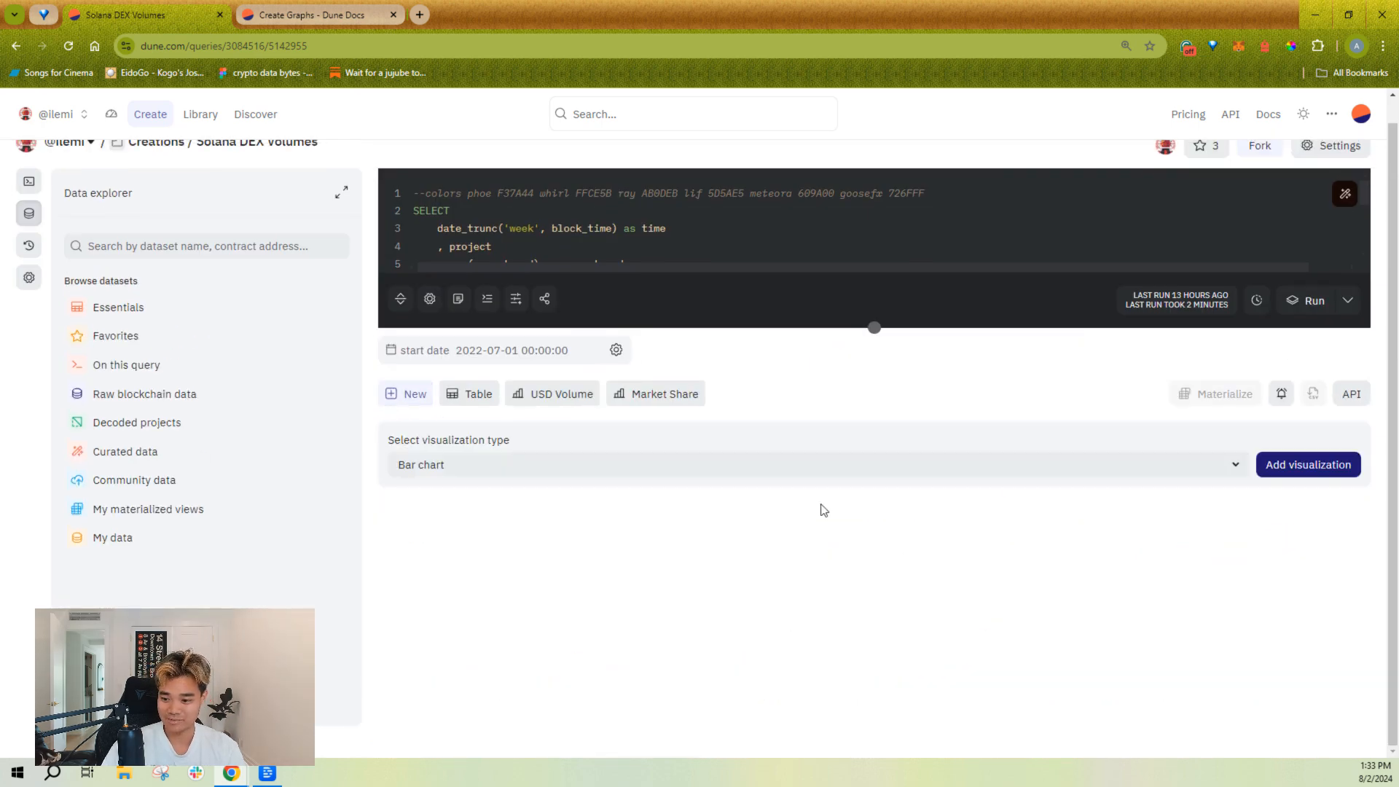
pyautogui.click(1305, 475)
pyautogui.scroll(-3, 787, 393)
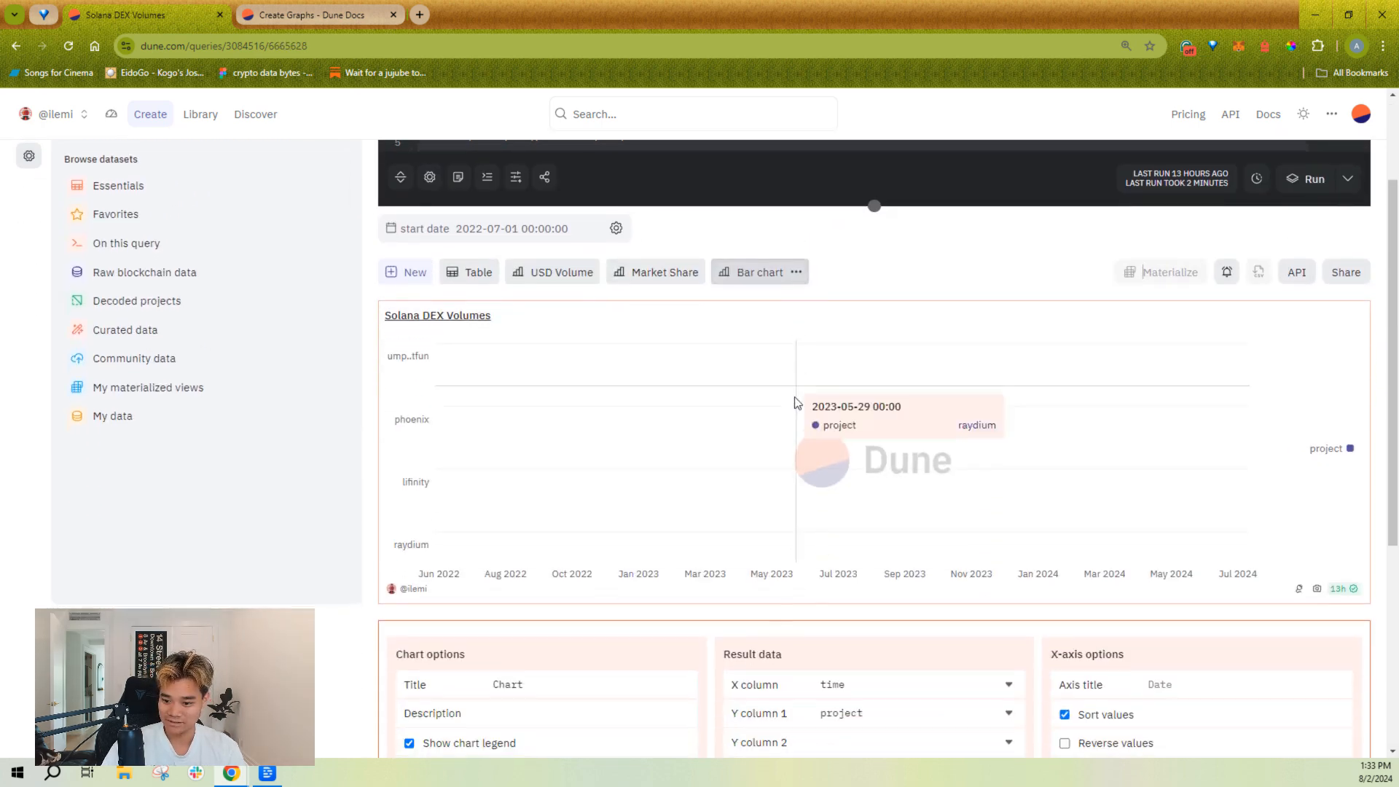
# Step: Keep time as the new bar chart's X column and set Y column 1 to amount_usd
pyautogui.click(891, 613)
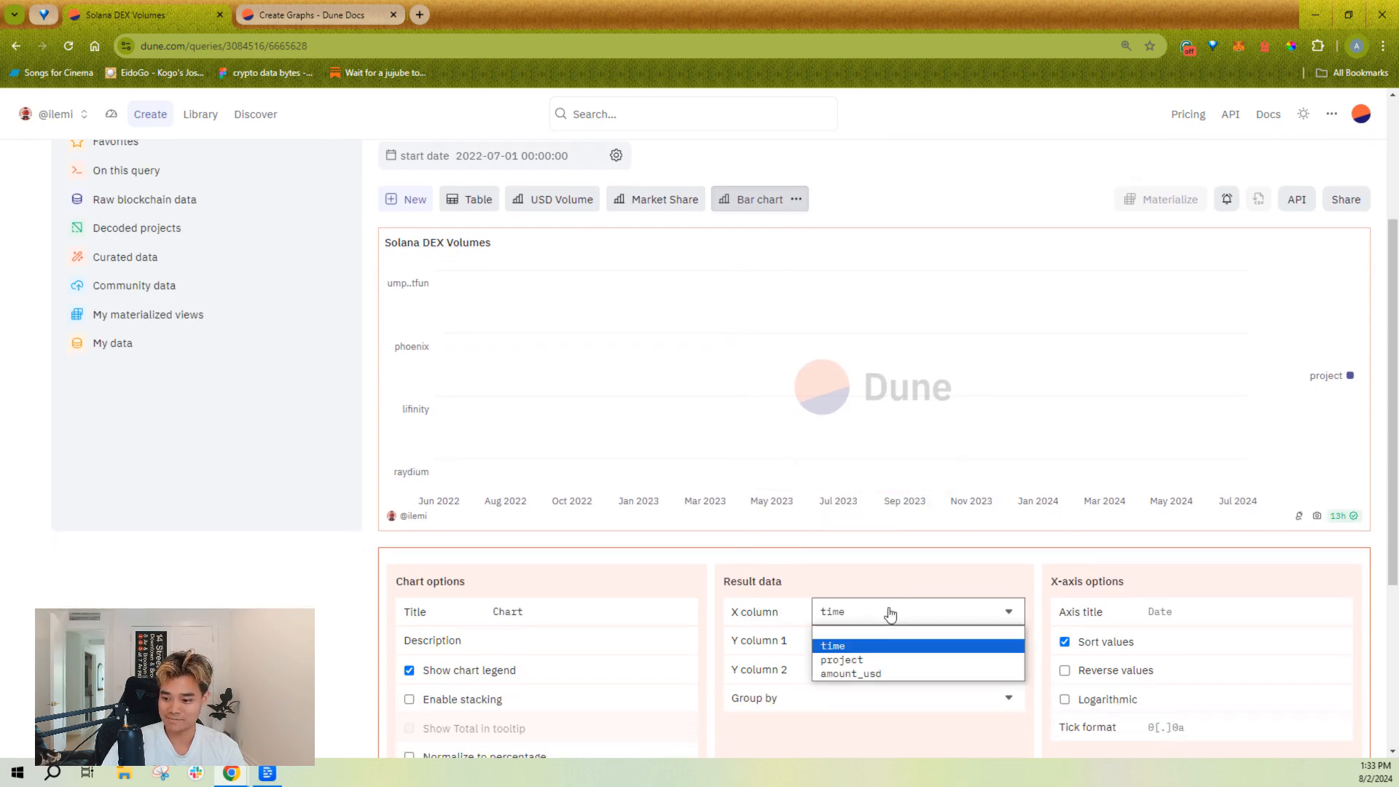
pyautogui.click(884, 649)
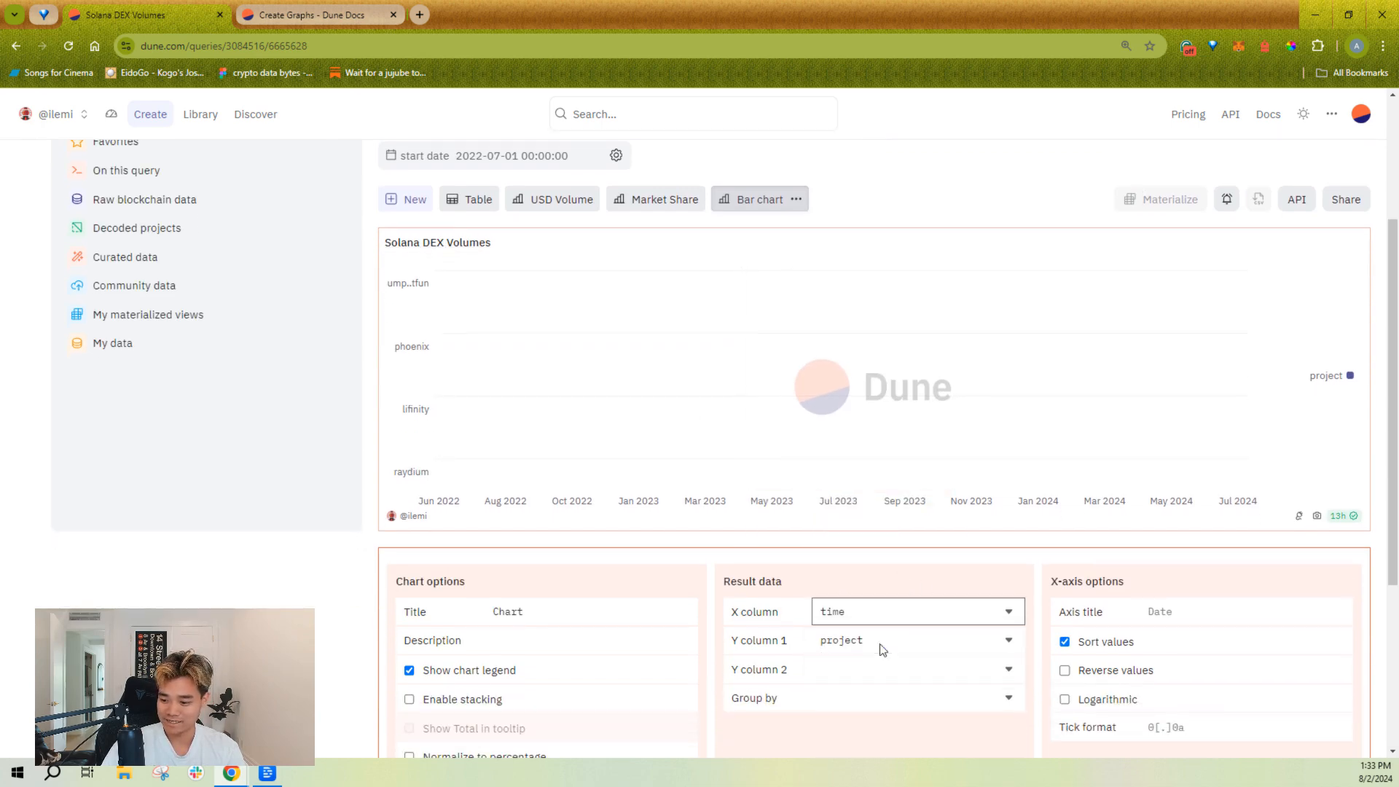
pyautogui.click(907, 640)
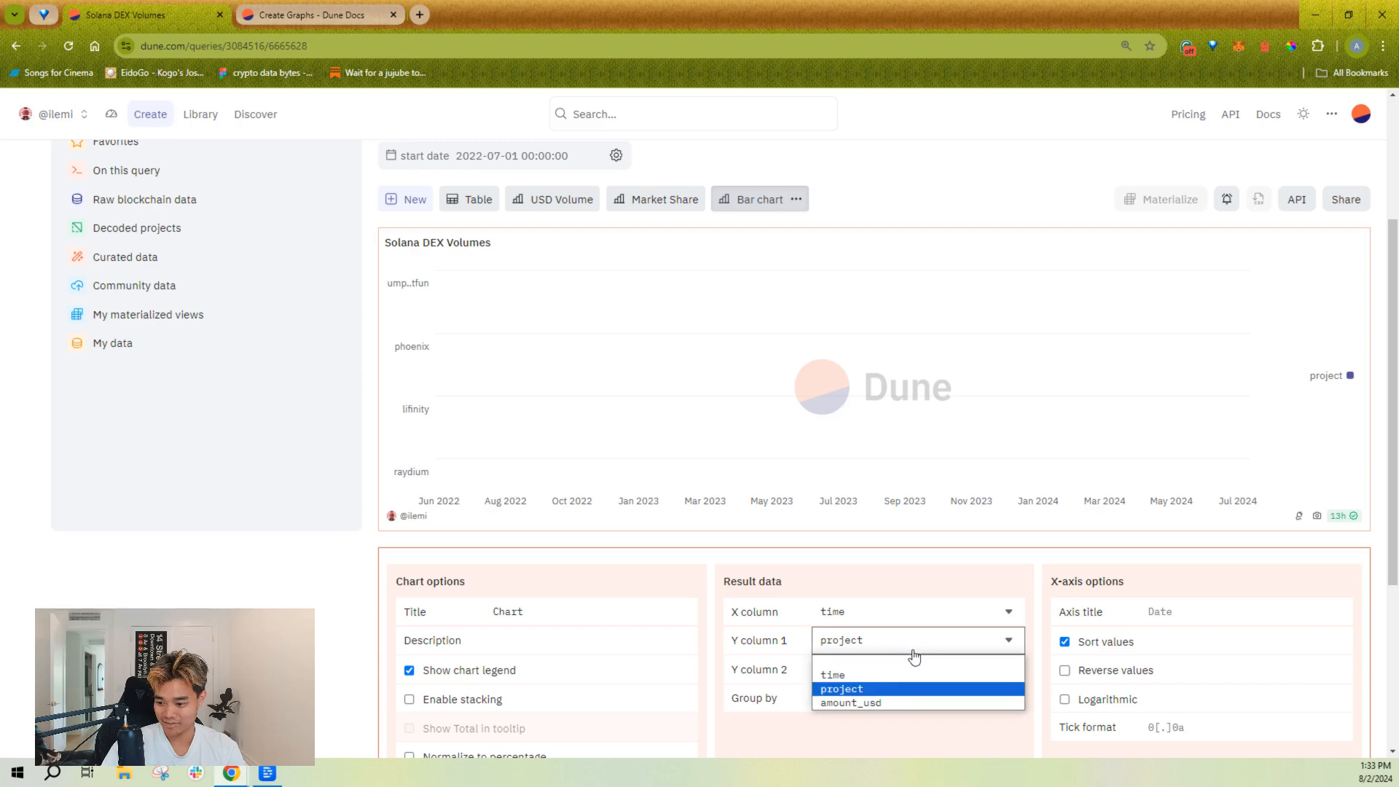
pyautogui.click(906, 698)
pyautogui.scroll(-1, 889, 733)
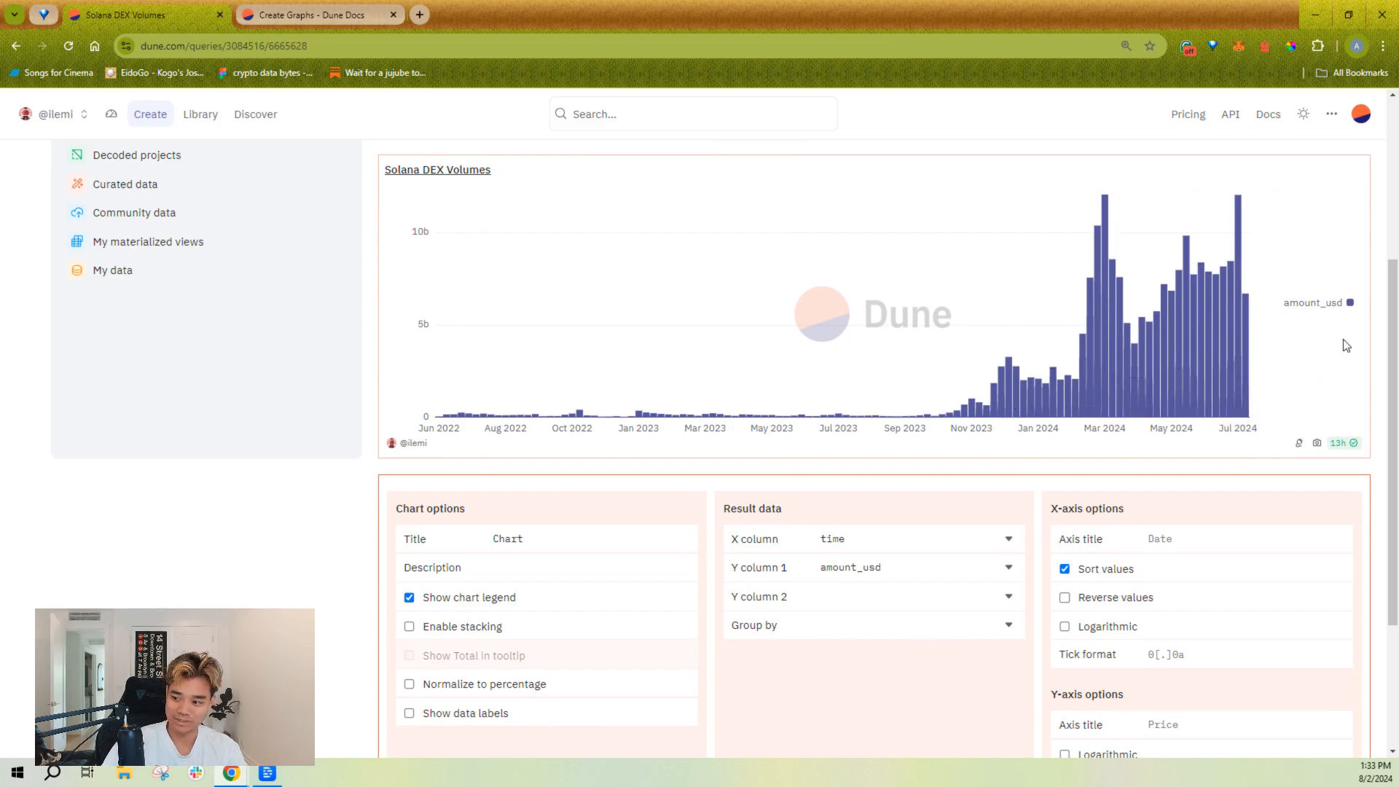
# Step: Try grouping the chart by amount_usd with project as Y column 1, then amount_usd as Y column 2
pyautogui.click(886, 625)
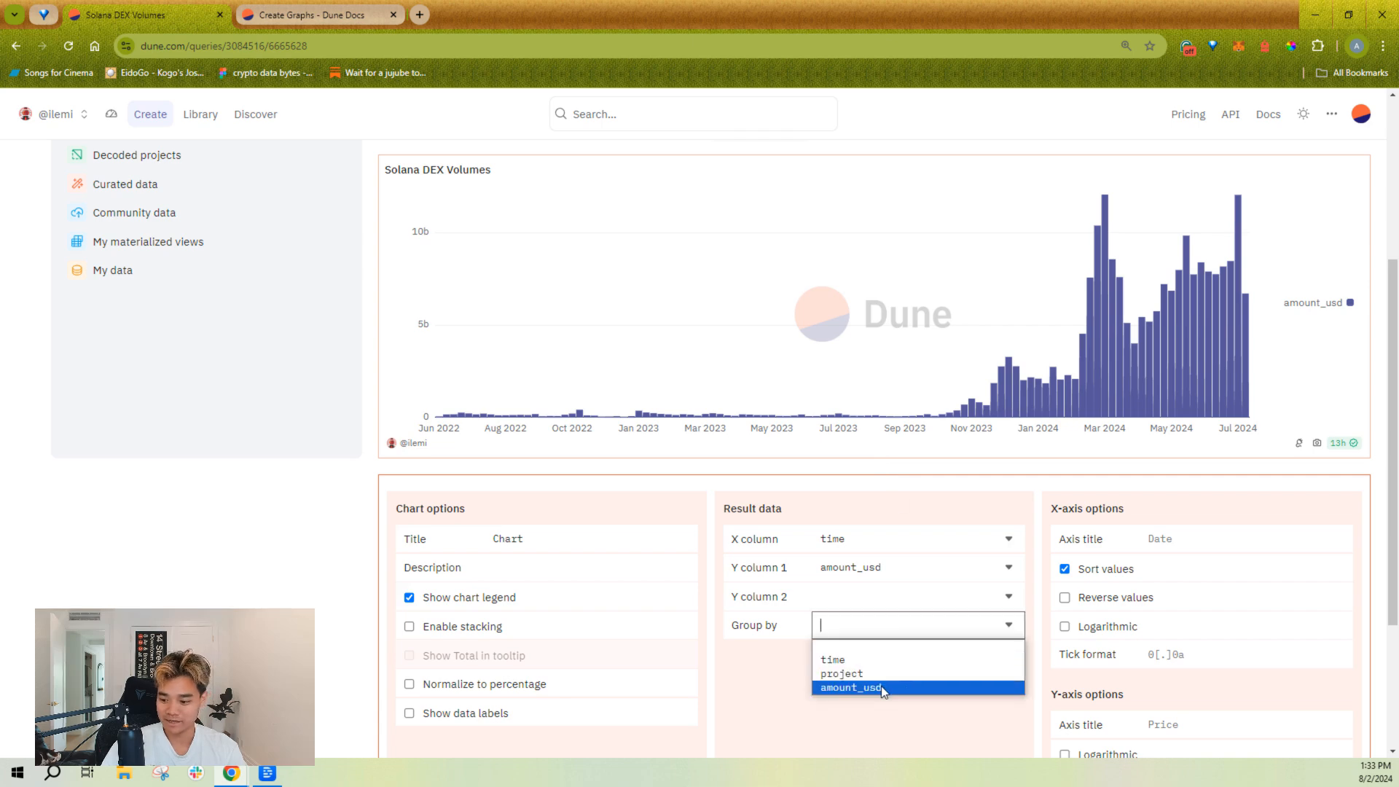
pyautogui.click(883, 688)
pyautogui.click(903, 578)
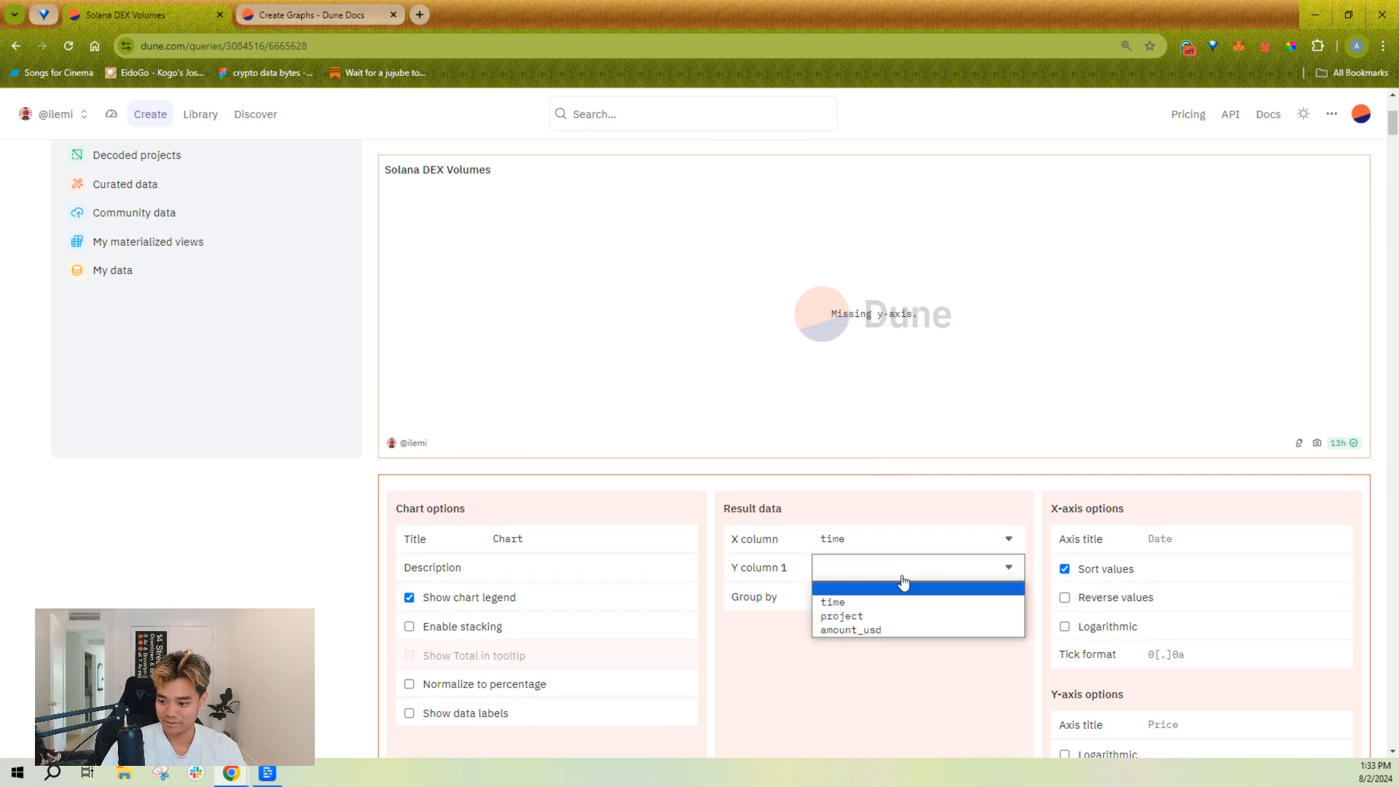
pyautogui.click(889, 616)
pyautogui.click(896, 592)
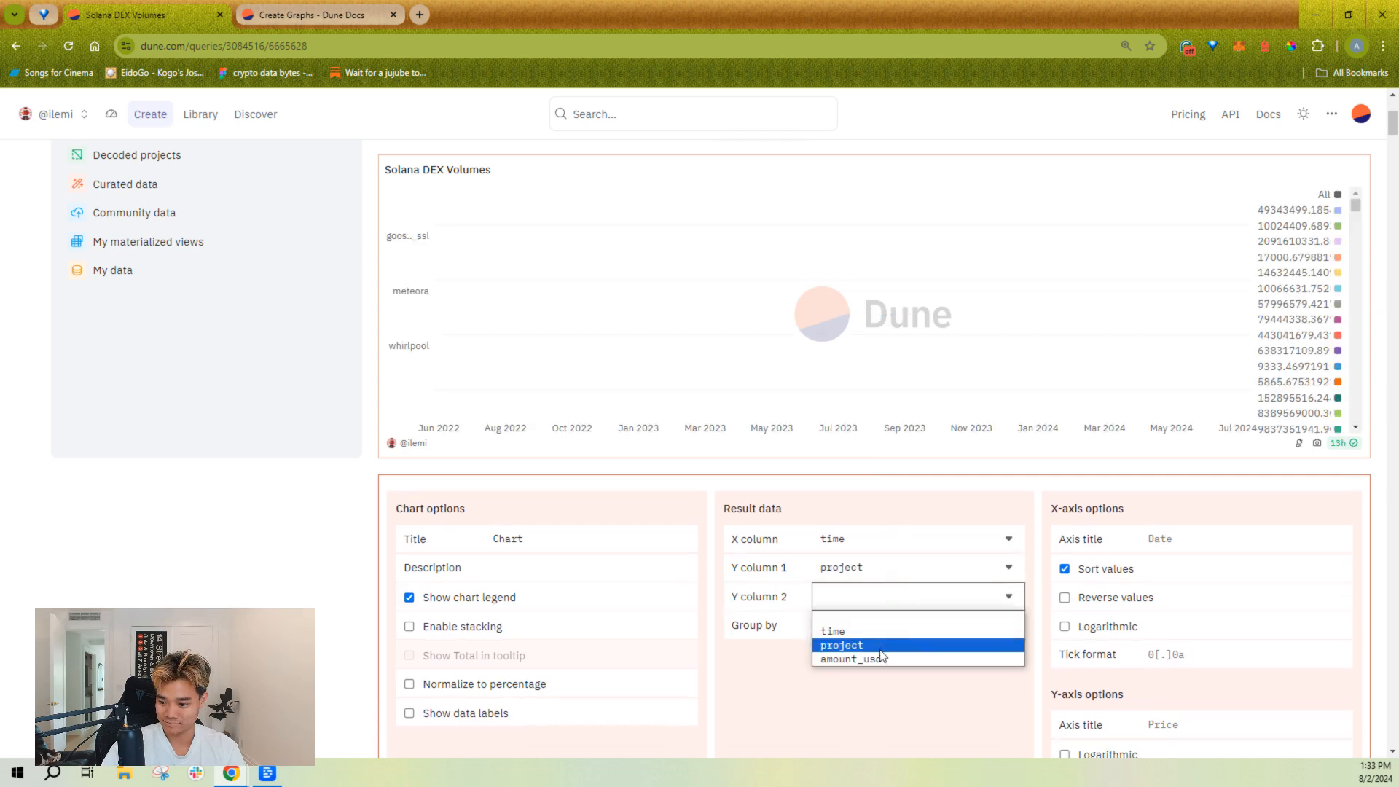
pyautogui.click(882, 658)
# Step: Set Y column 1 to amount_usd and group the bar chart by project
pyautogui.click(867, 579)
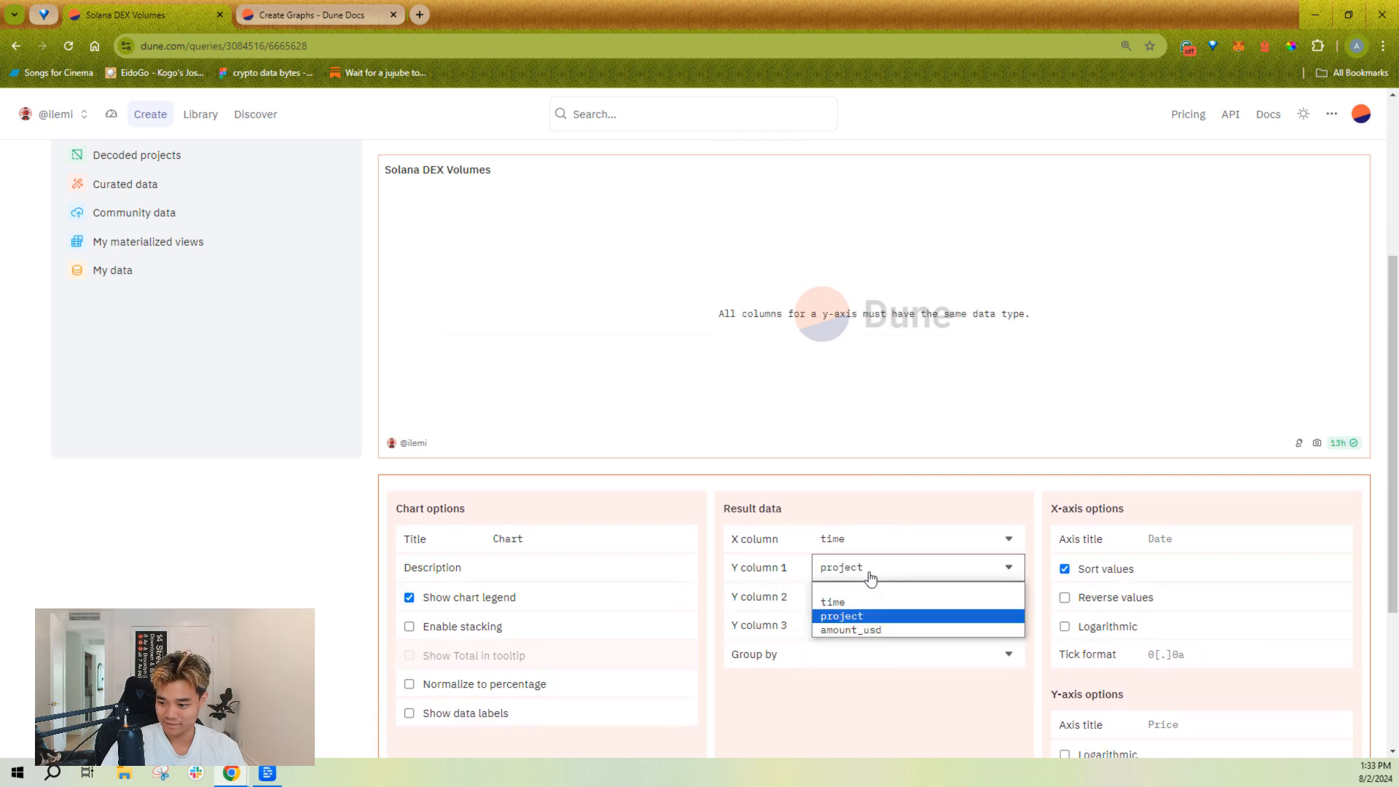
pyautogui.click(882, 631)
pyautogui.click(890, 636)
pyautogui.click(884, 667)
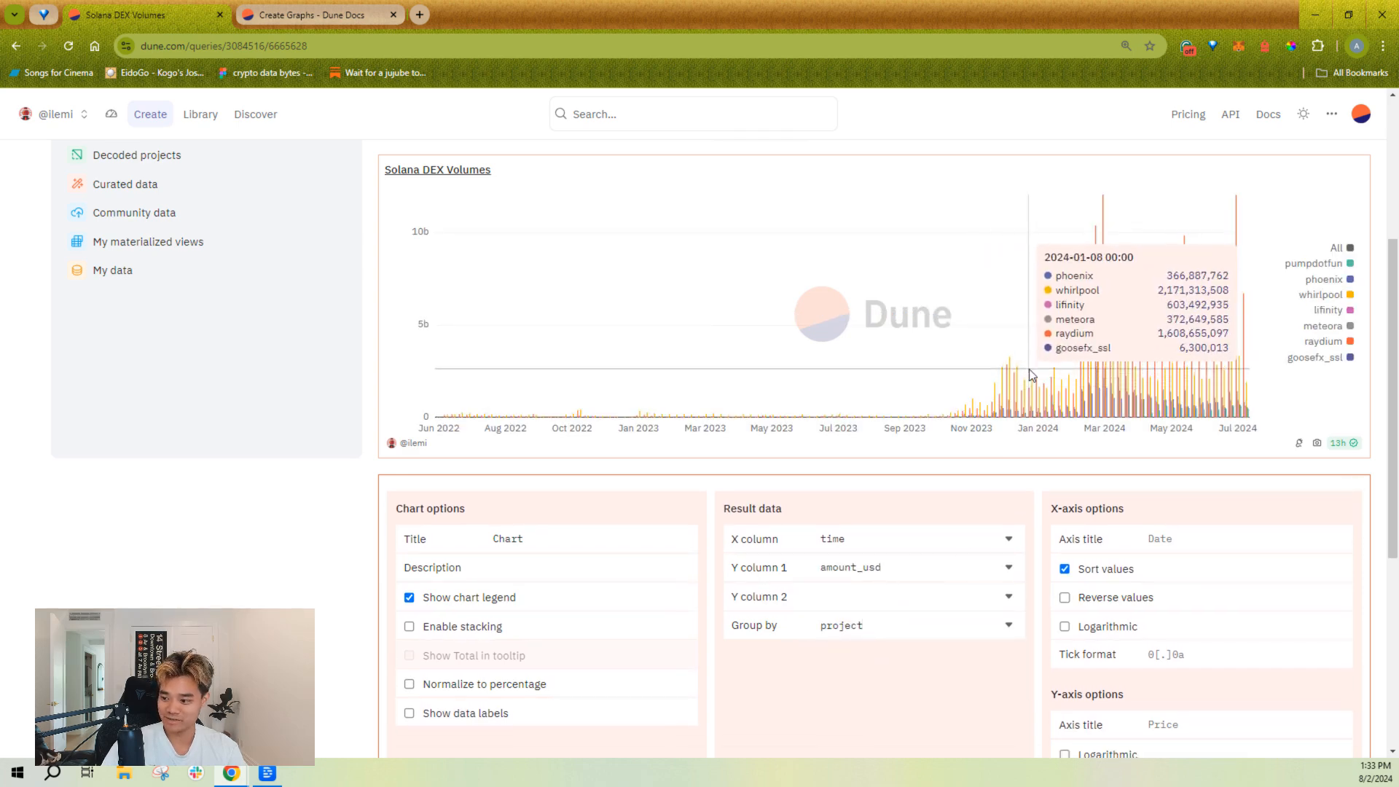
# Step: Enlarge the query editor slightly and enable stacking for the bar chart
pyautogui.scroll(2, 871, 217)
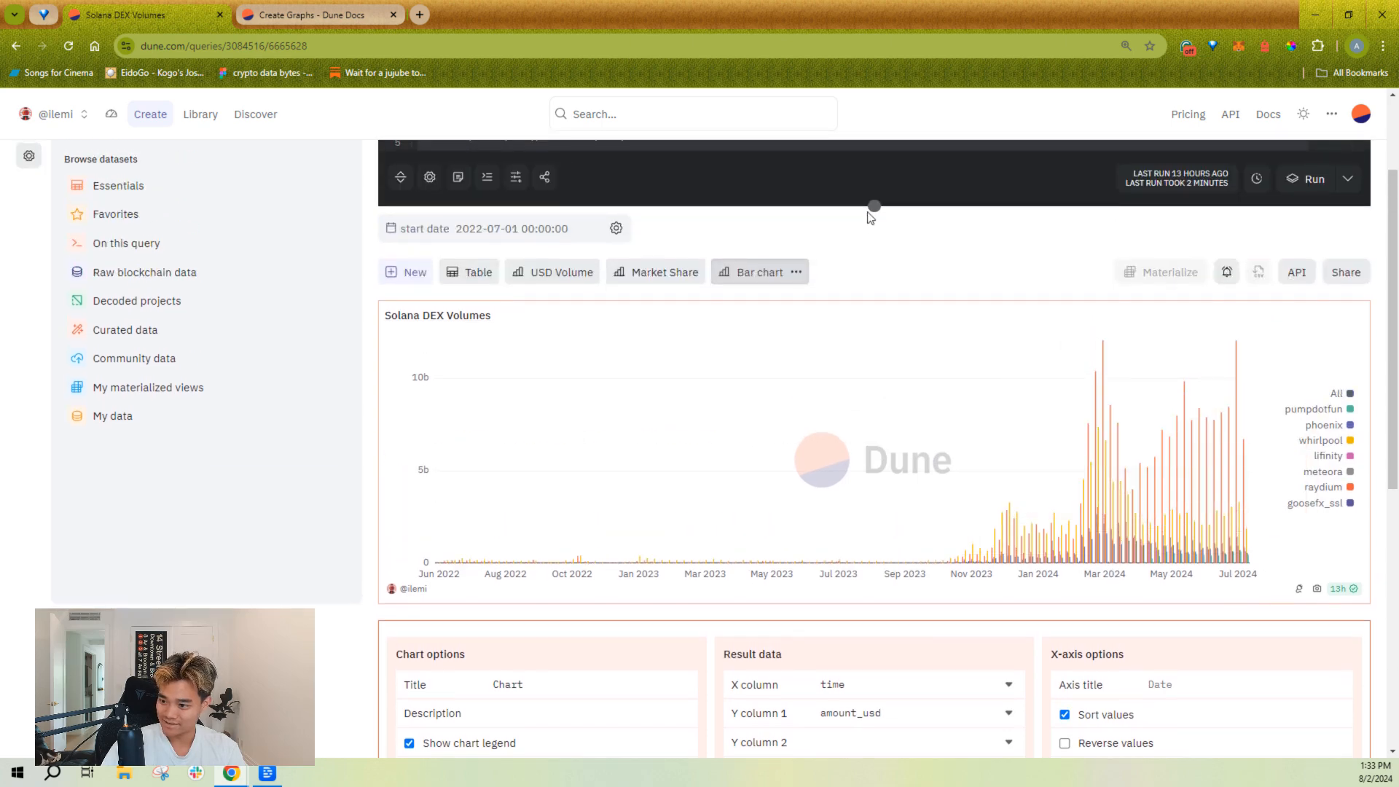
pyautogui.moveTo(869, 214)
pyautogui.mouseDown()
pyautogui.moveTo(874, 119)
pyautogui.moveTo(875, 223)
pyautogui.mouseUp()
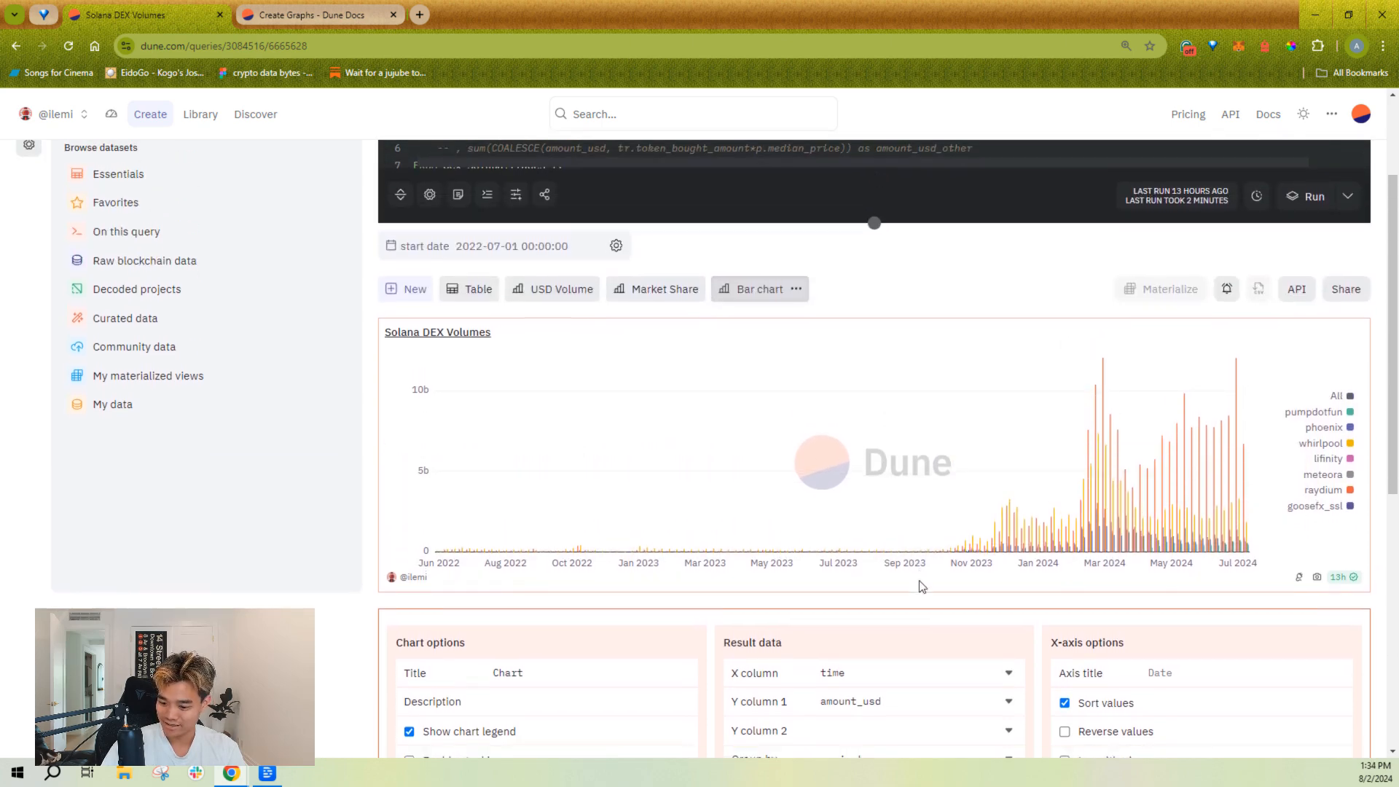
pyautogui.scroll(-2, 922, 586)
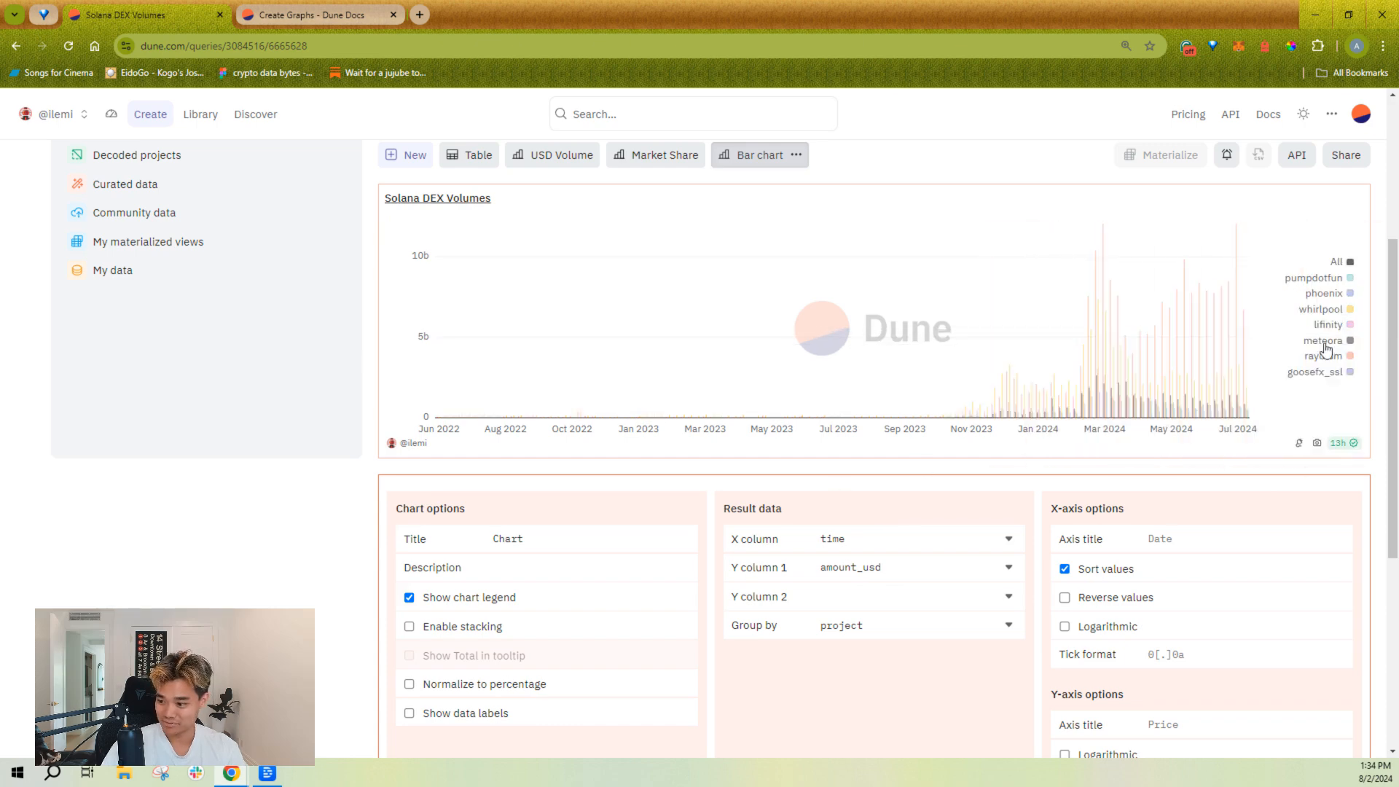
pyautogui.click(584, 628)
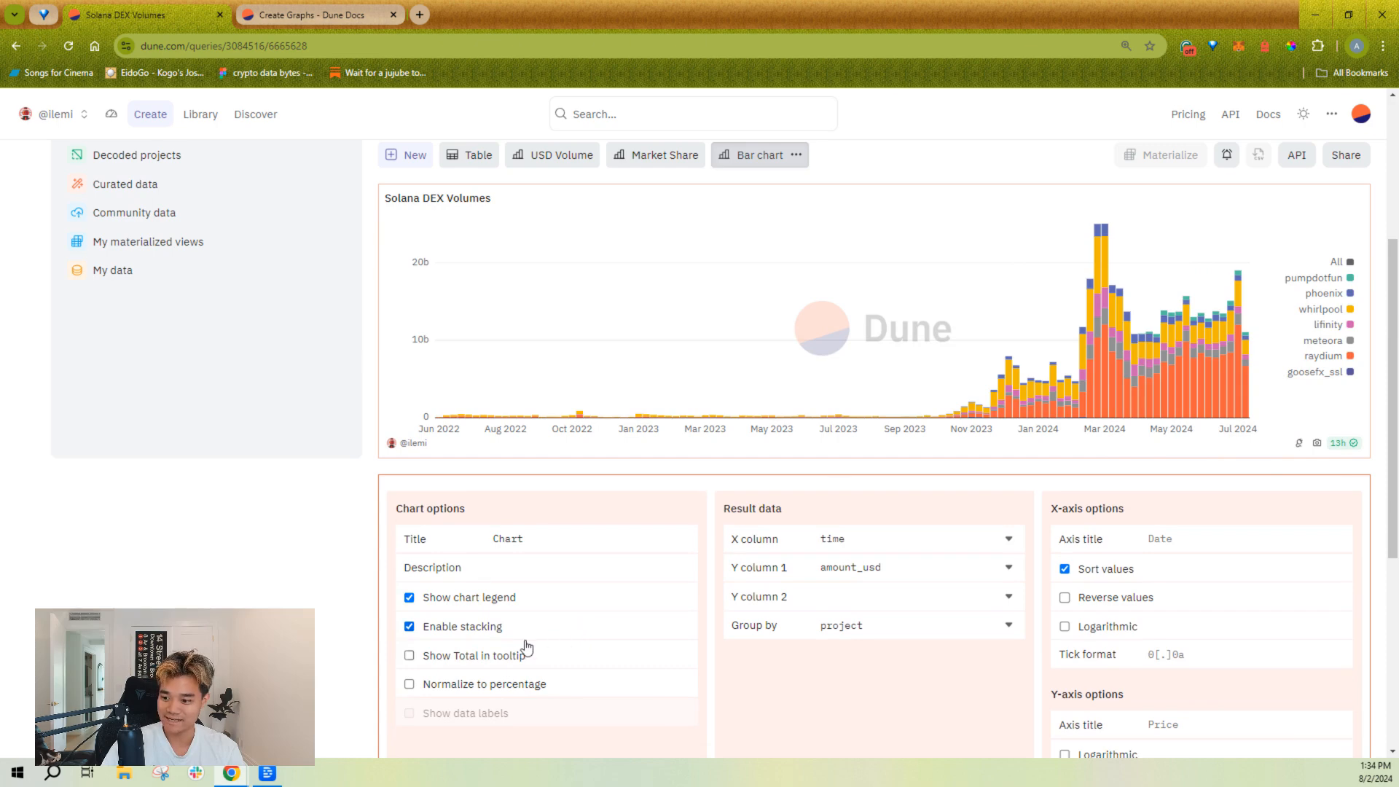
pyautogui.moveTo(1100, 258)
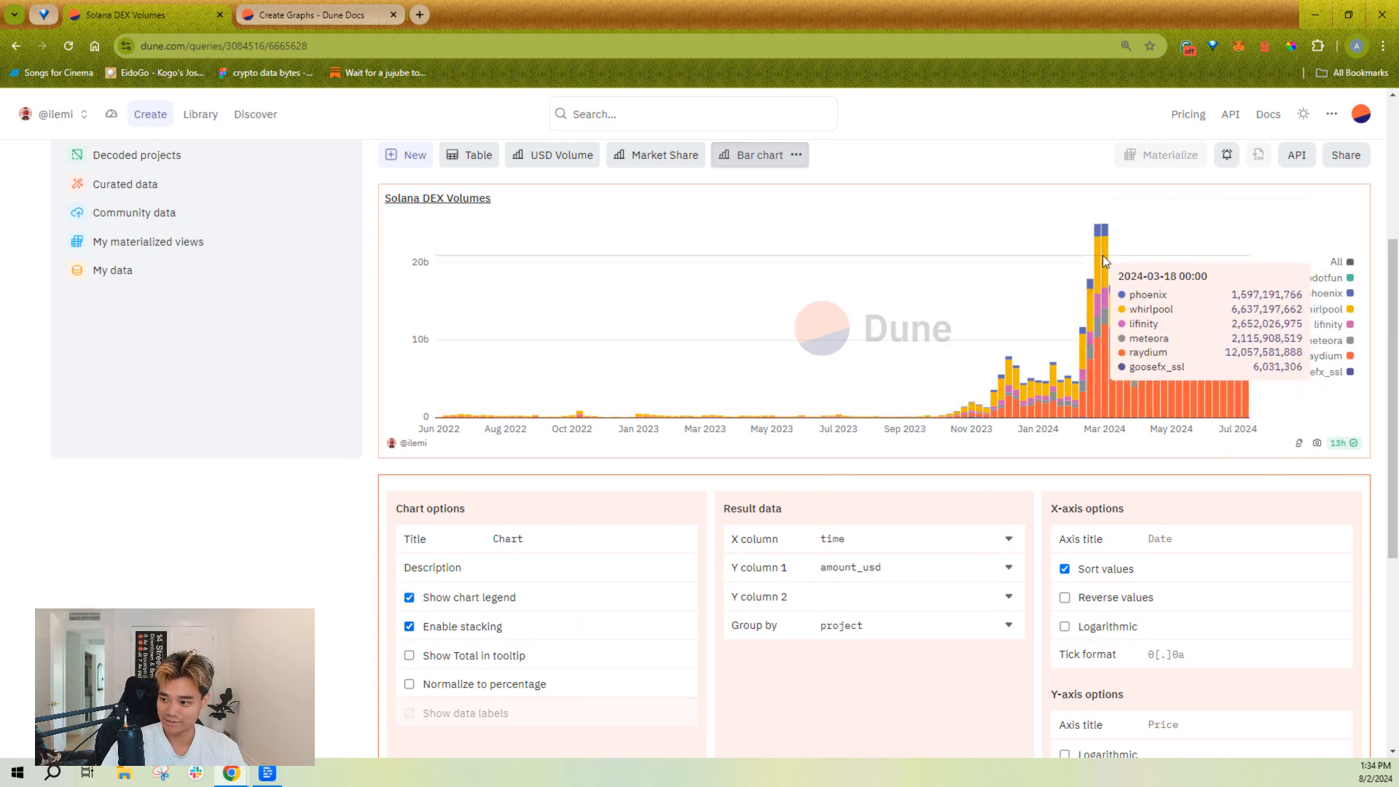
# Step: Show the total in the bar chart's tooltip and title the chart "USD Volume"
pyautogui.click(501, 657)
pyautogui.moveTo(1039, 343)
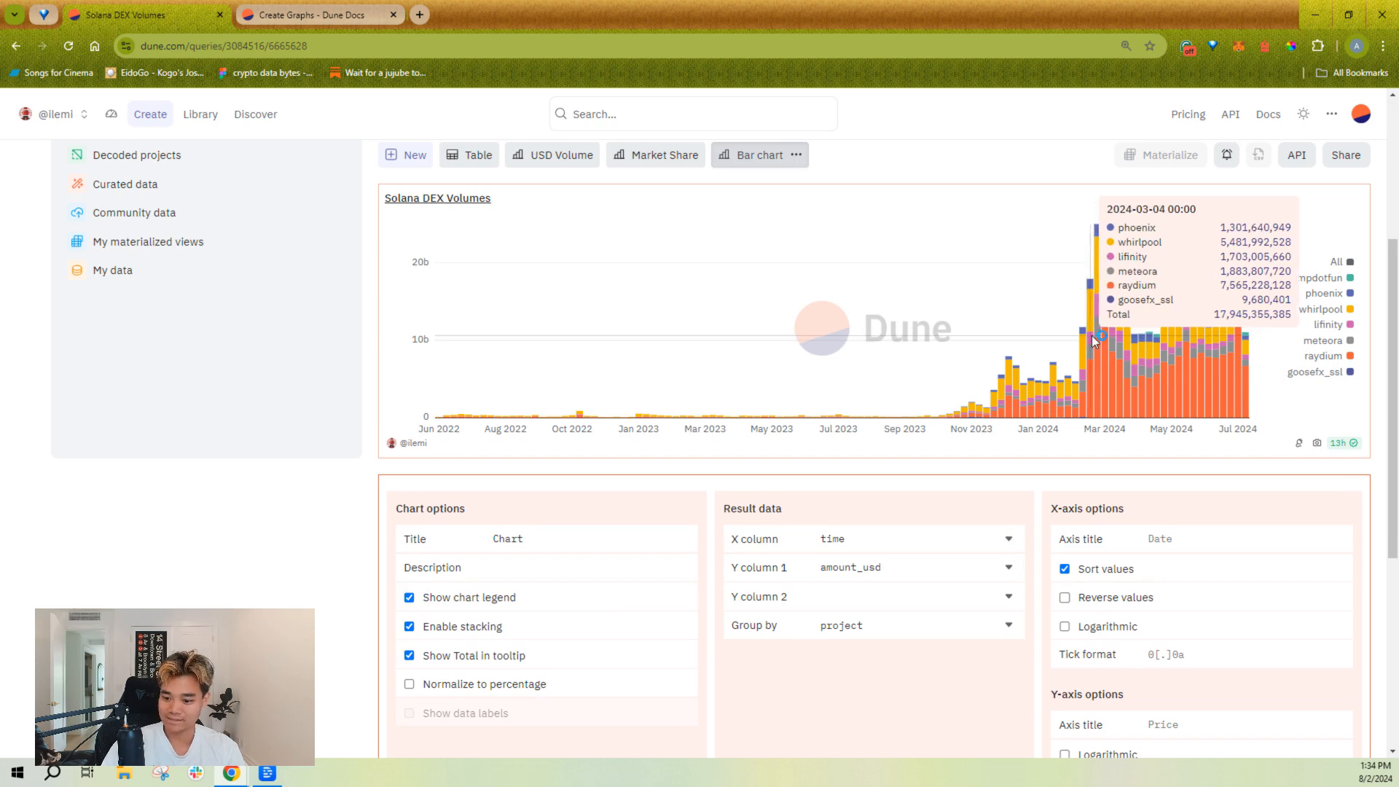
pyautogui.click(571, 537)
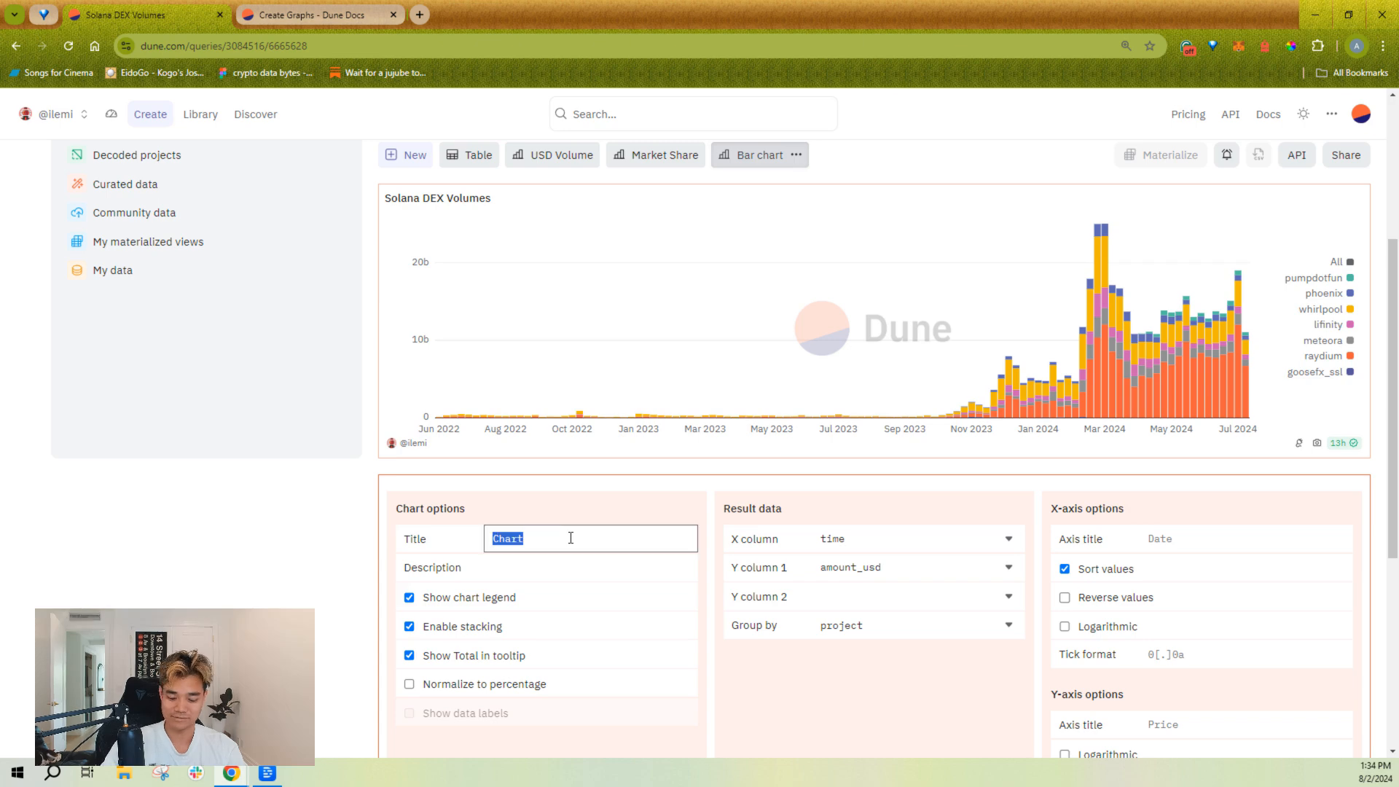
pyautogui.write('USD Volume')
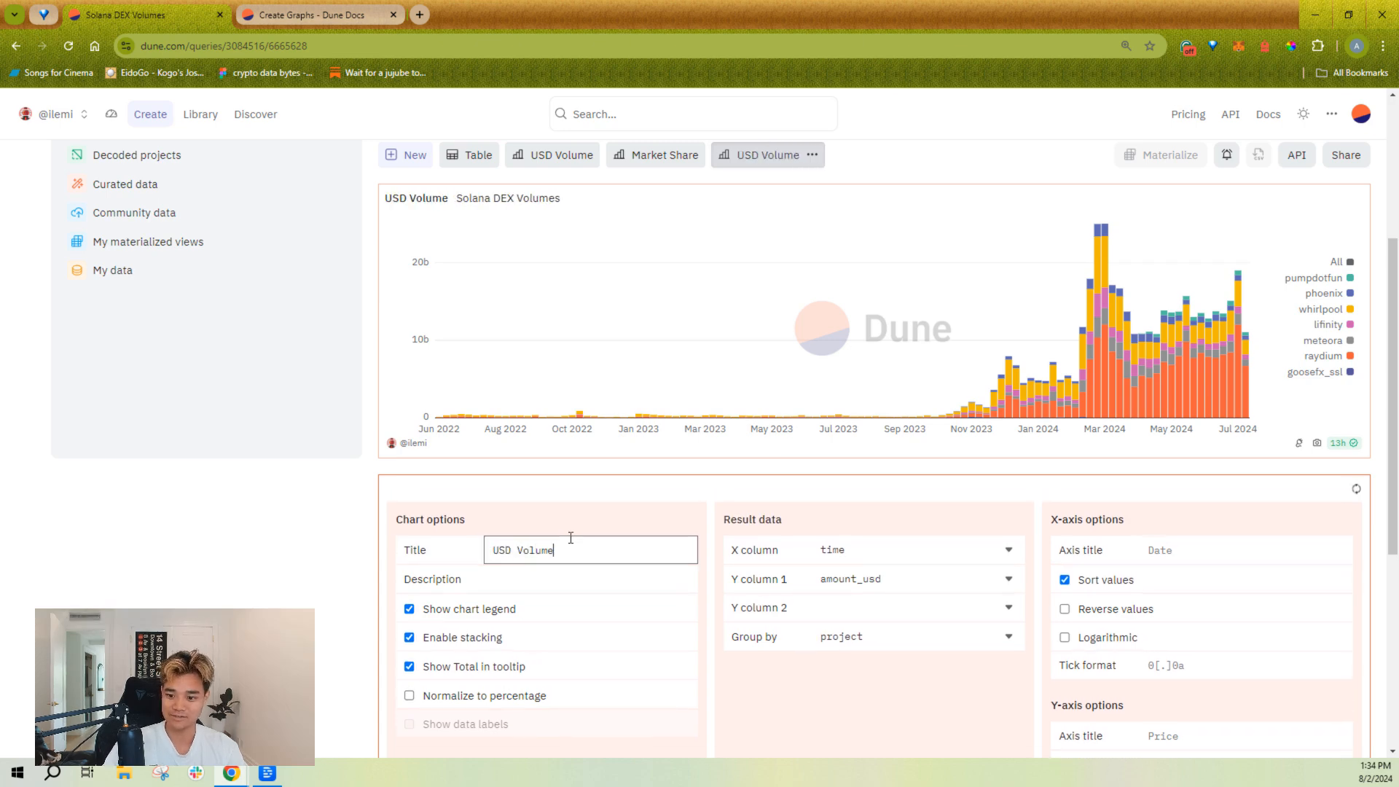
pyautogui.click(705, 484)
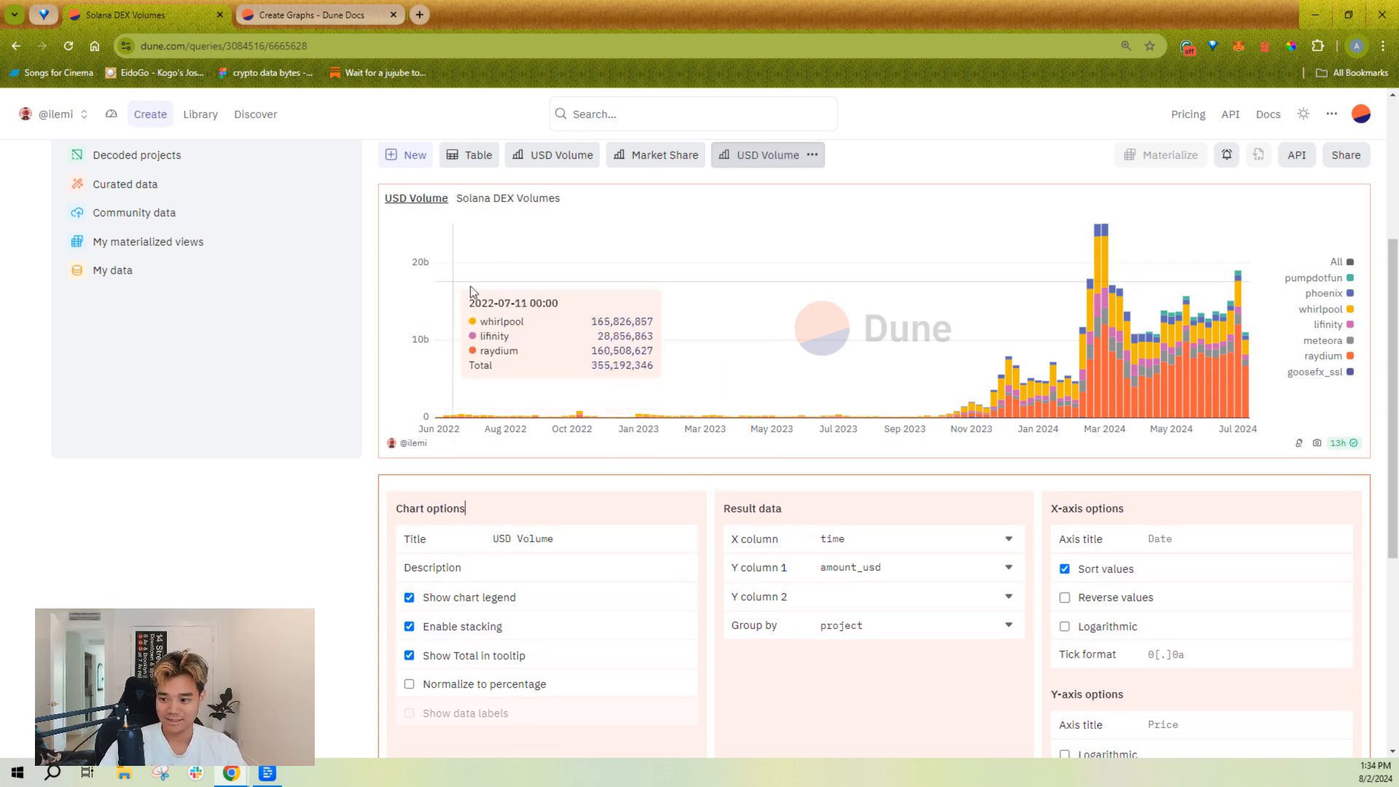
# Step: Set the Y-axis tick format to $0a and the label format to $0.00a
pyautogui.scroll(-2, 1071, 452)
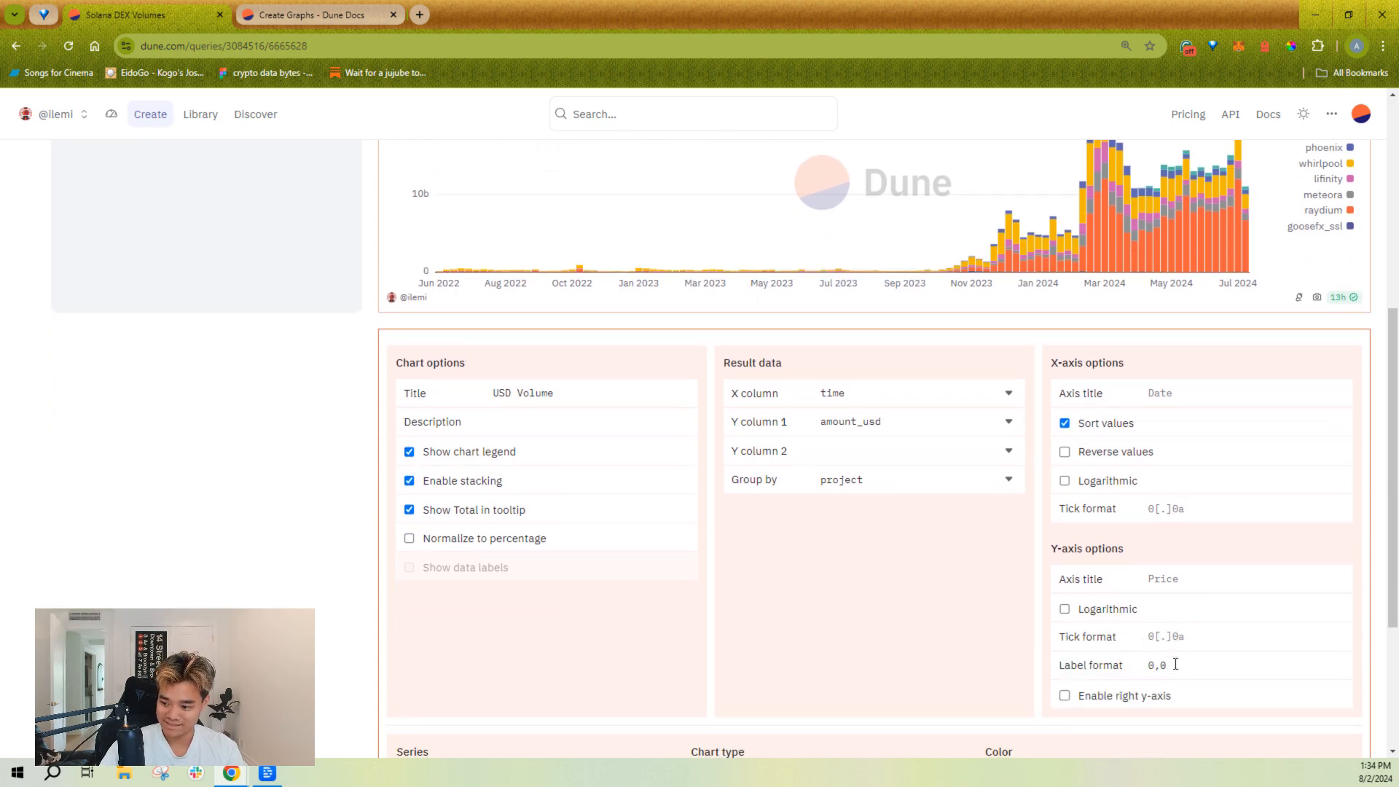
pyautogui.click(1179, 639)
pyautogui.write('$0a')
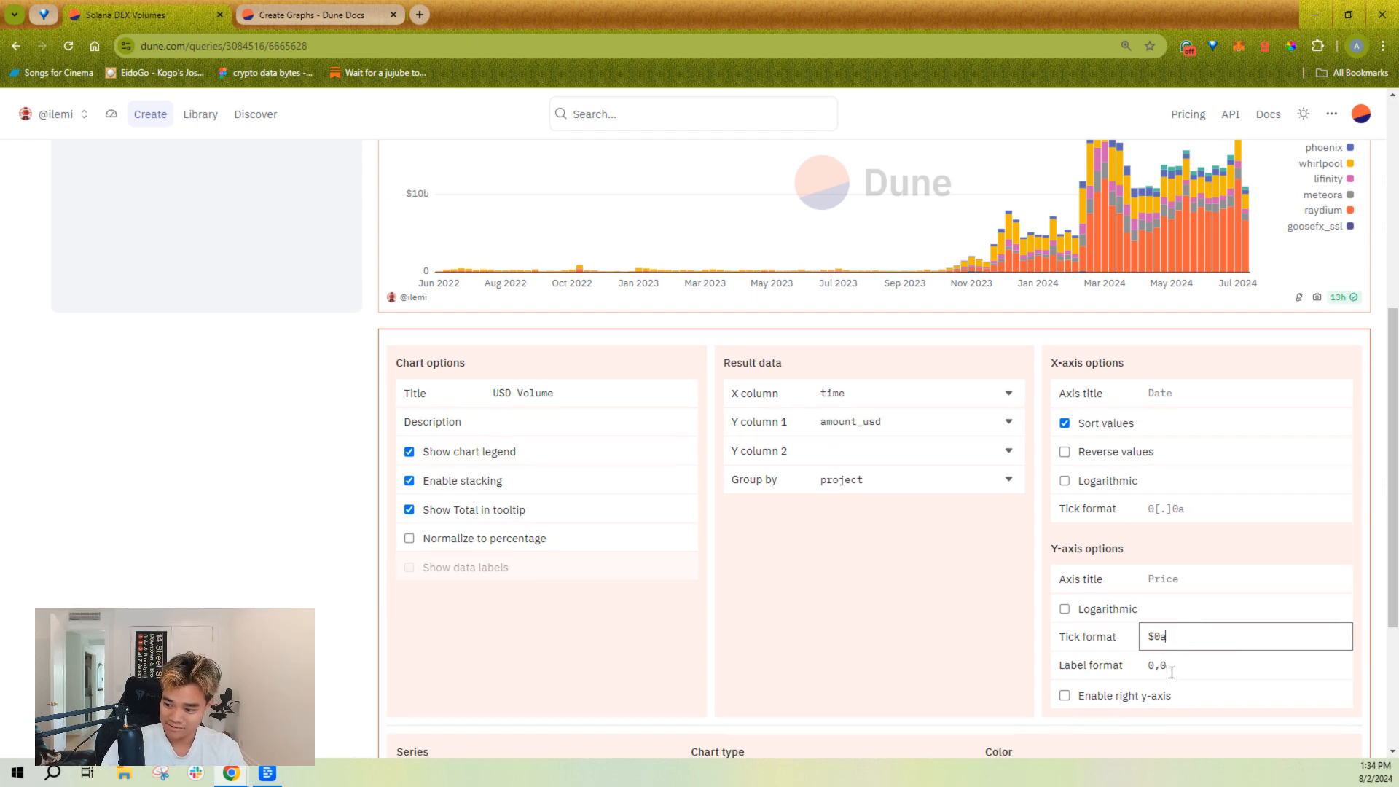
pyautogui.doubleClick(1171, 672)
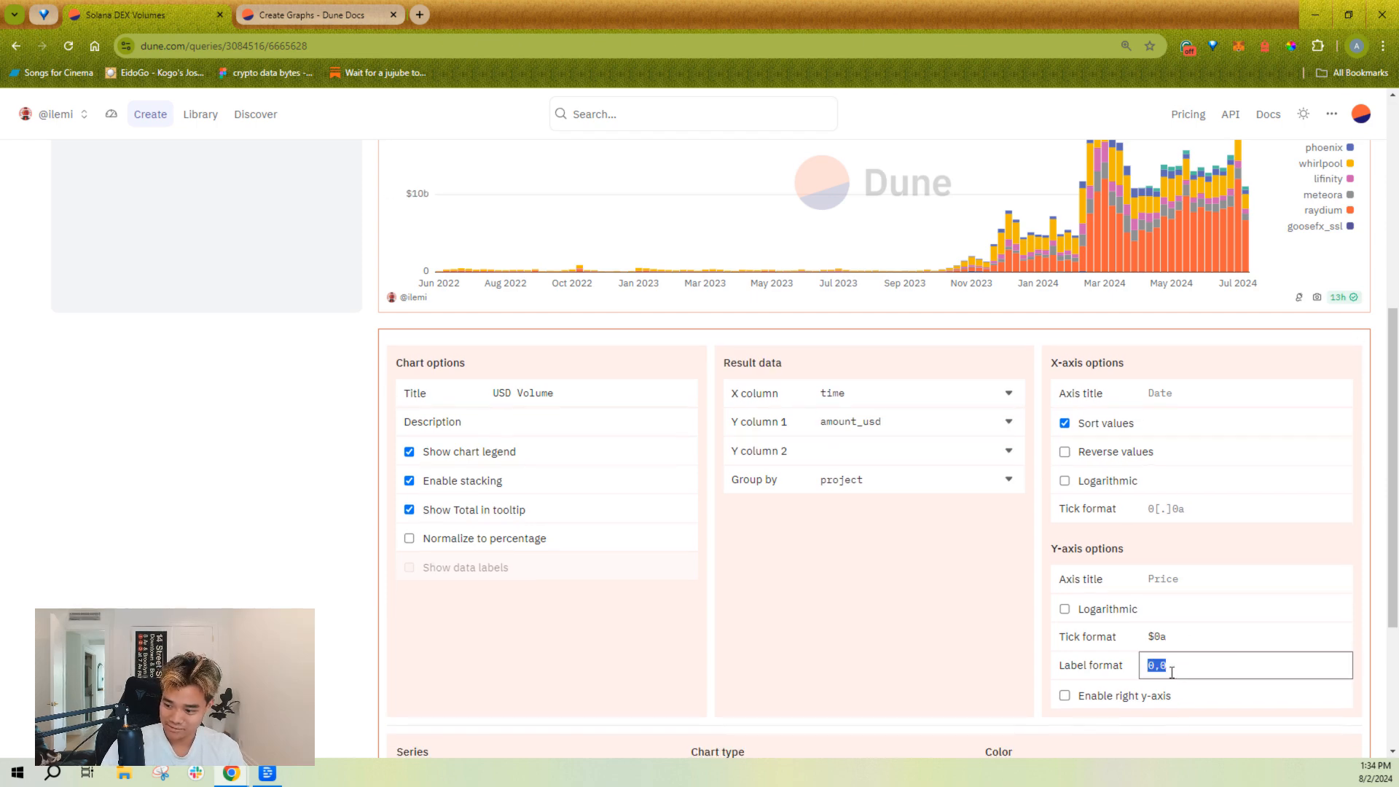
pyautogui.write('$0.00a')
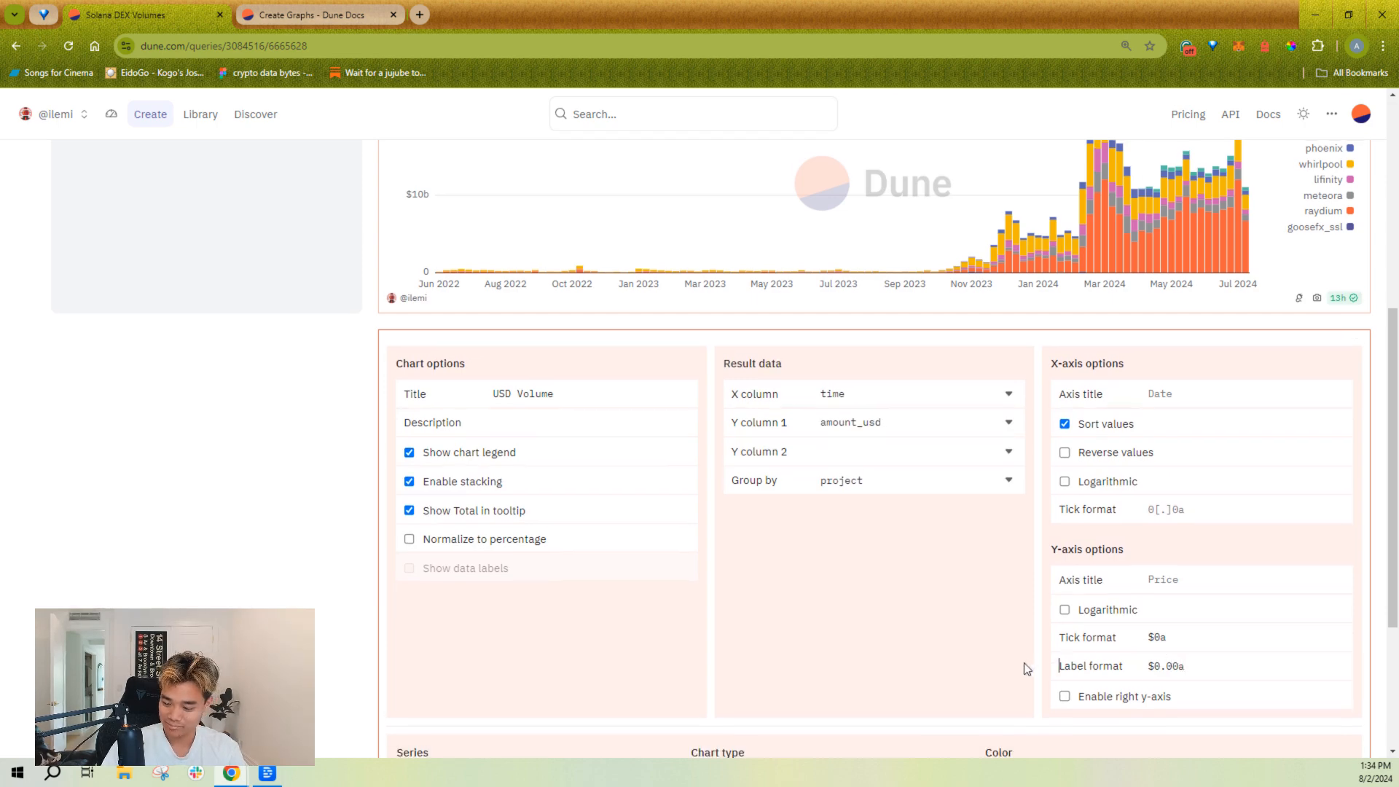
pyautogui.scroll(3, 1024, 662)
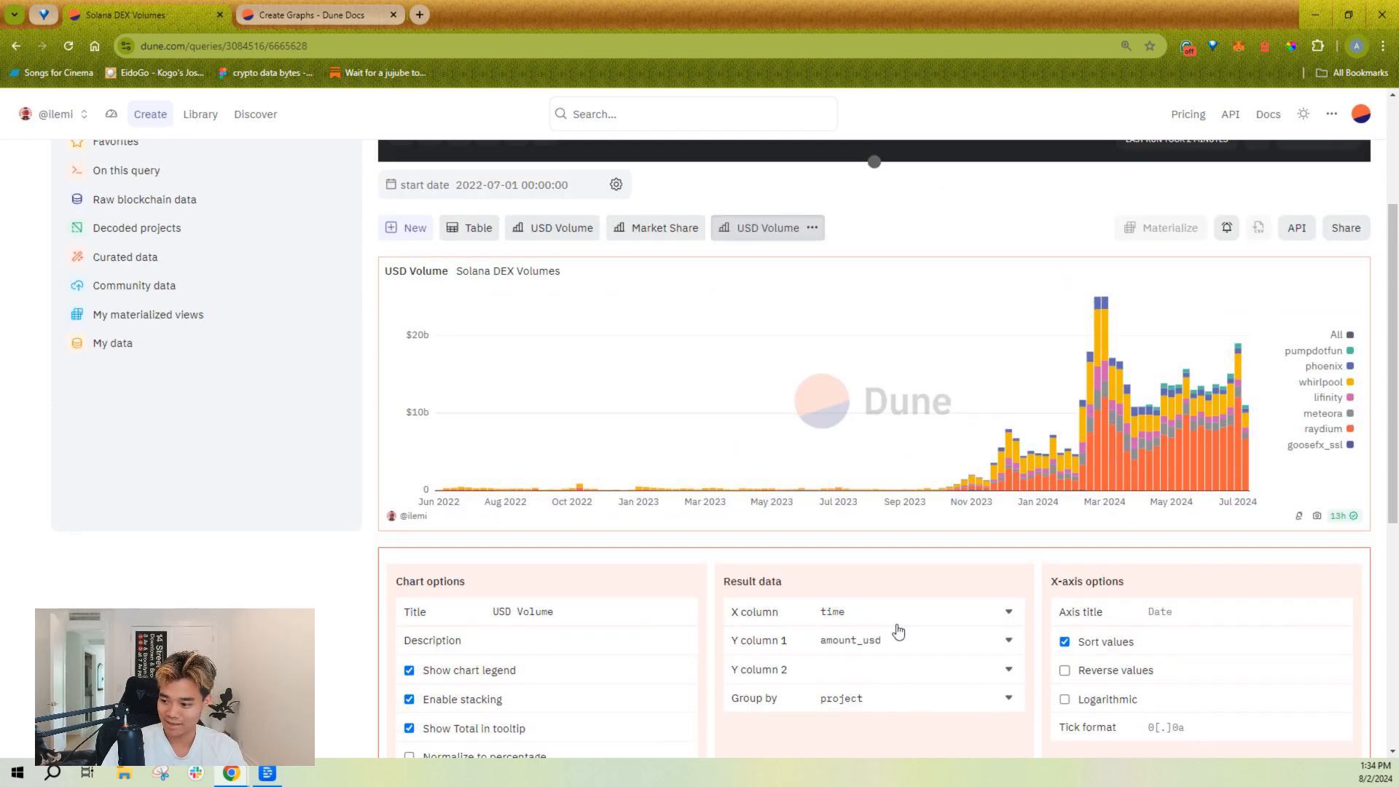
pyautogui.moveTo(1090, 420)
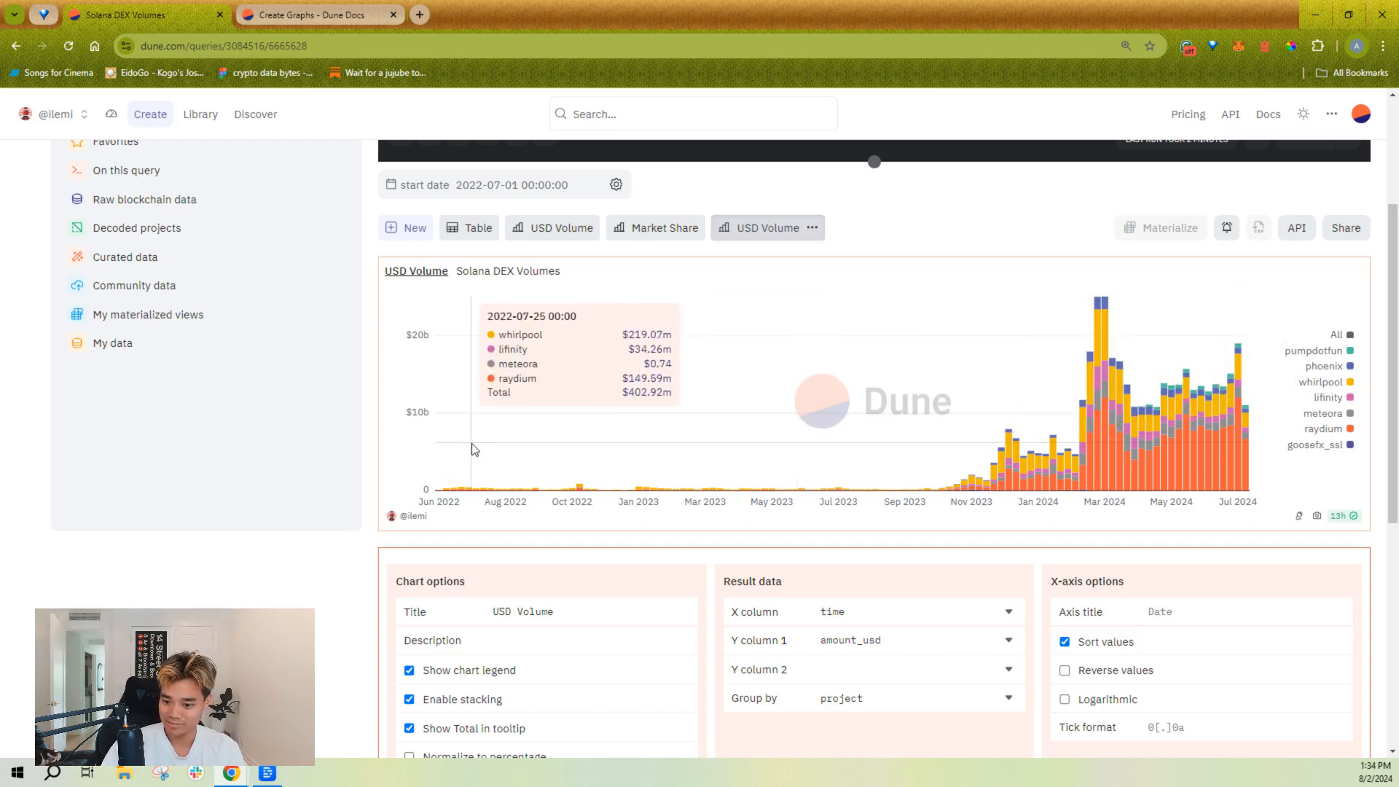
pyautogui.moveTo(426, 414); pyautogui.dragTo(410, 414)
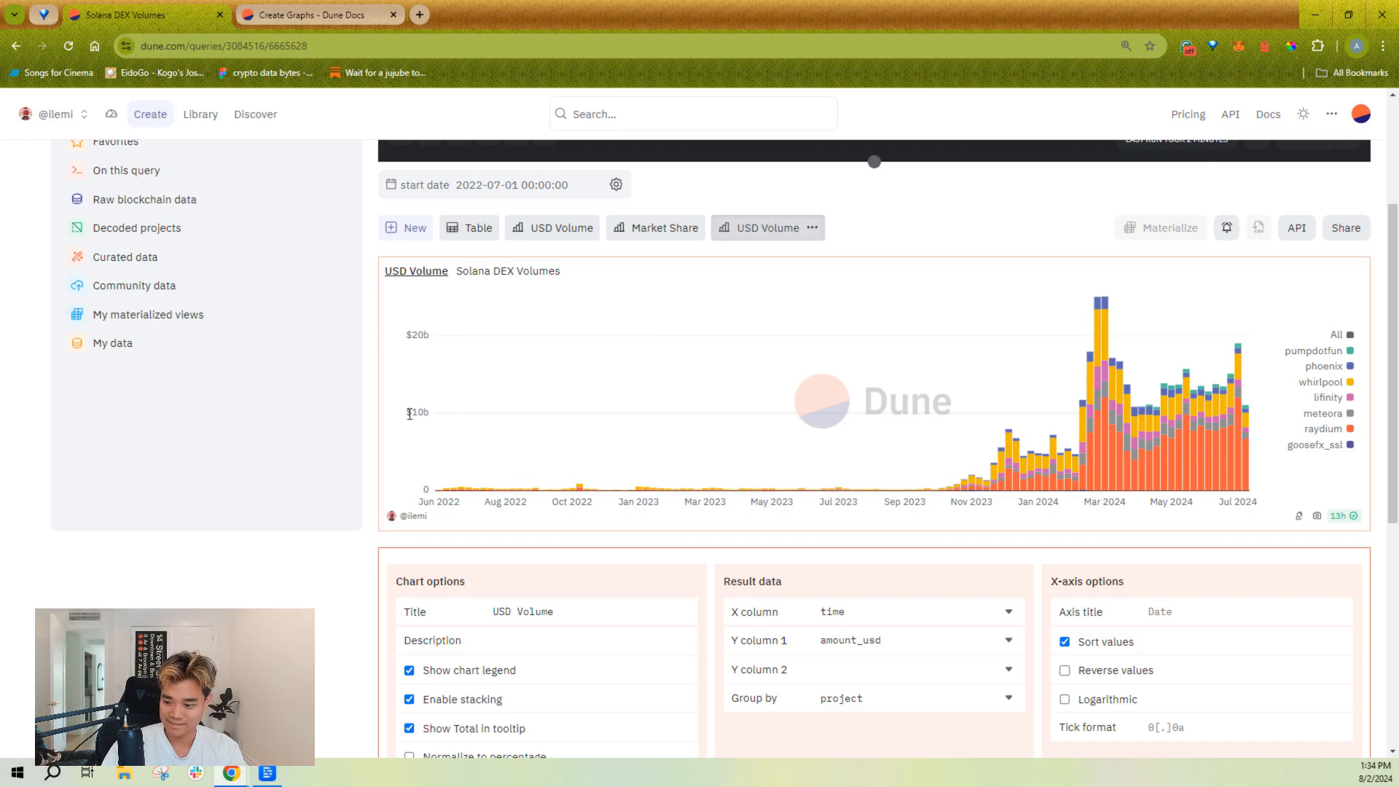
pyautogui.doubleClick(423, 414)
pyautogui.click(715, 567)
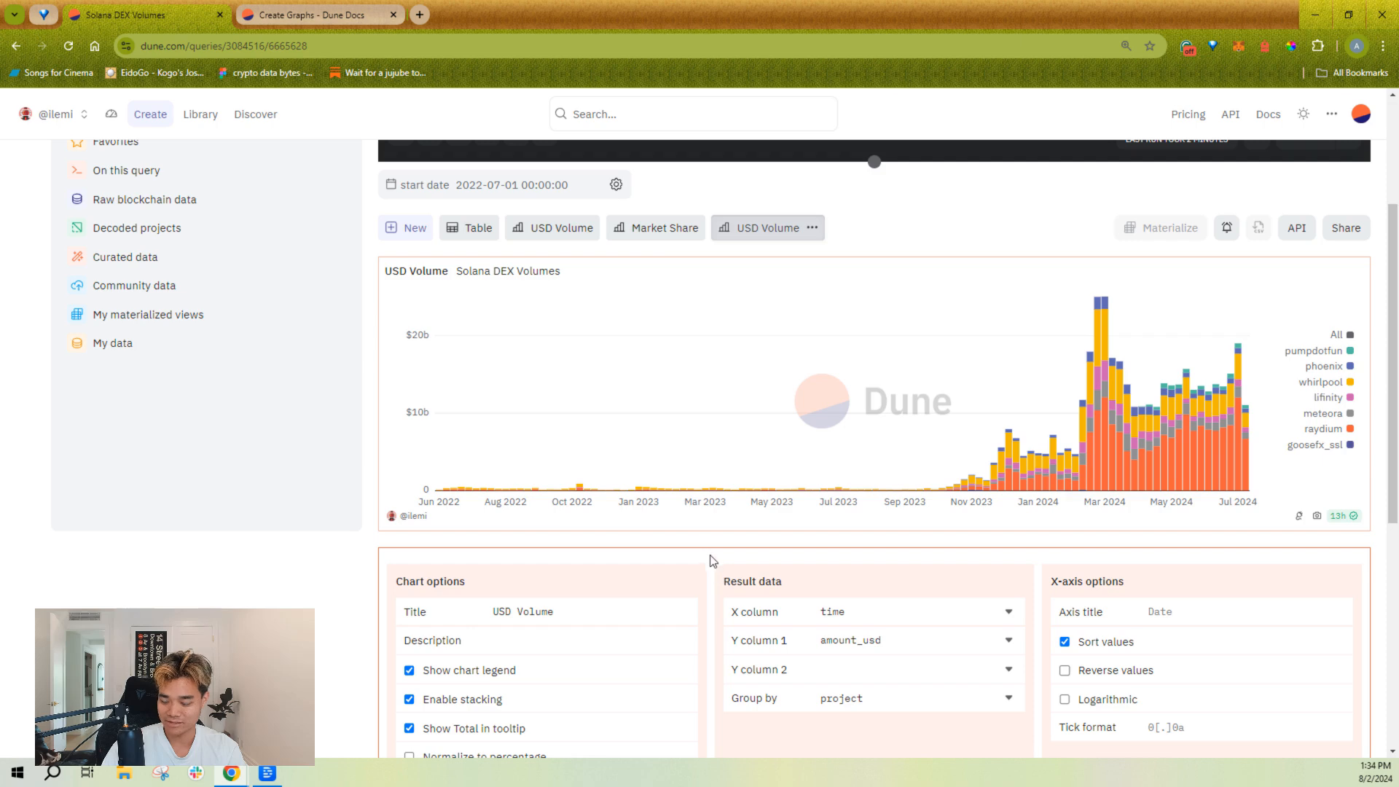
# Step: Set the Y-axis title to "USD"
pyautogui.scroll(-4, 552, 548)
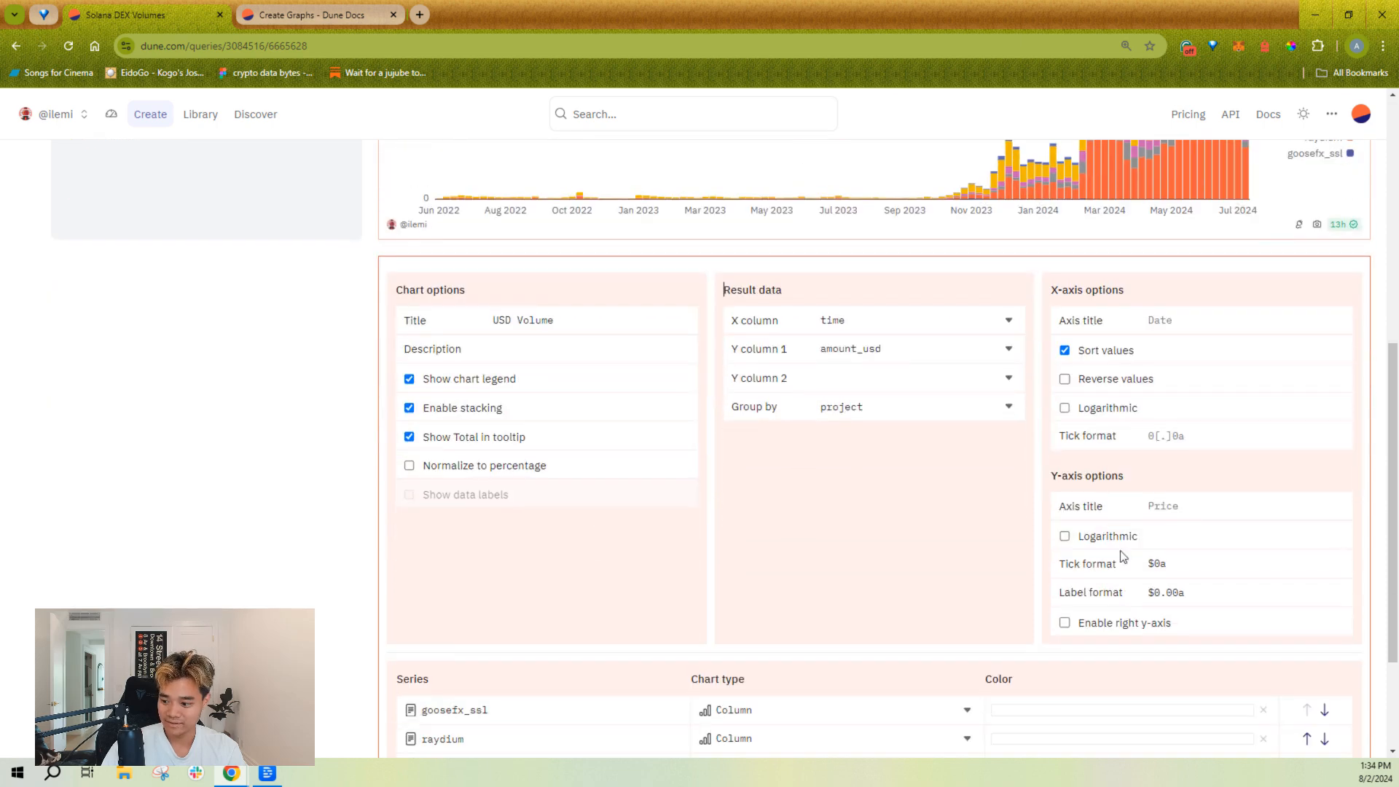
pyautogui.click(1204, 503)
pyautogui.write('USD')
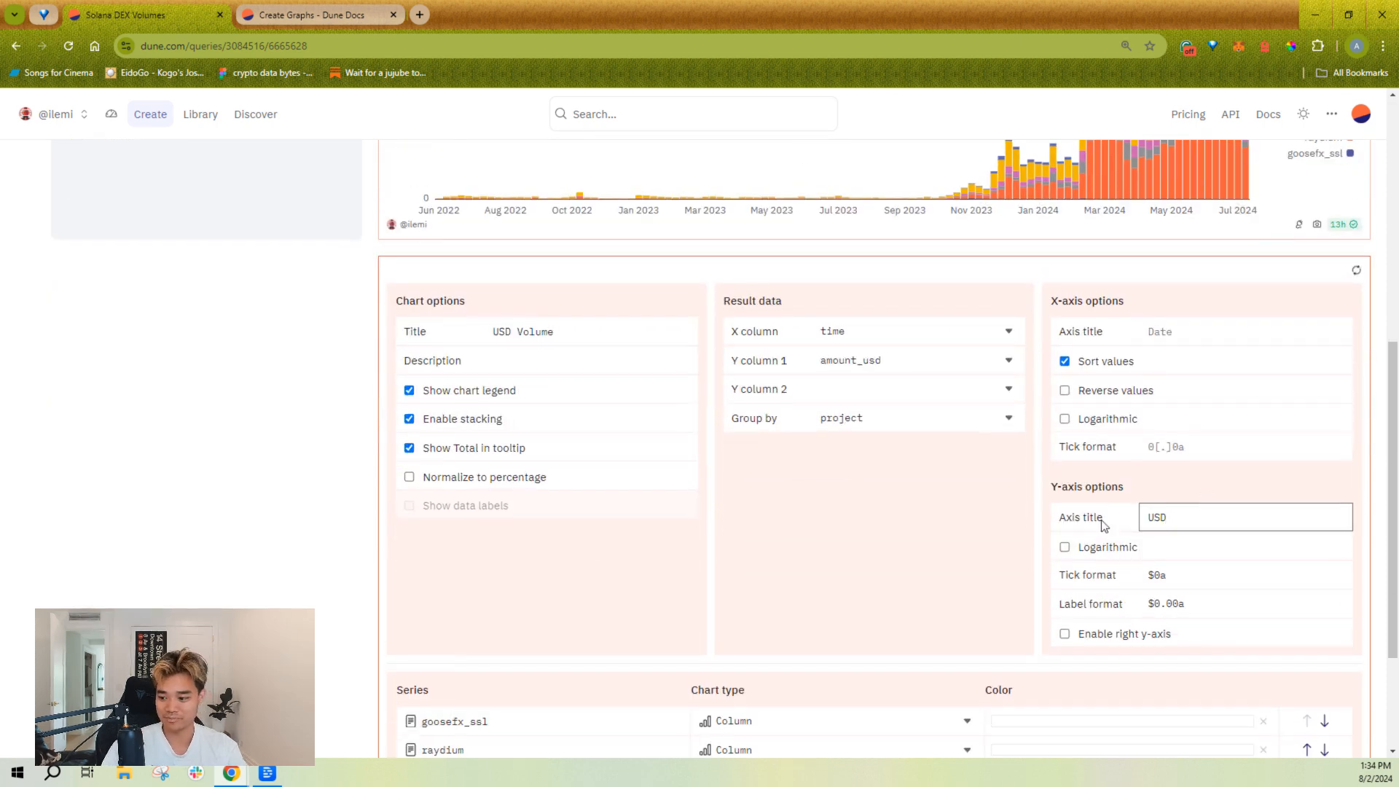
pyautogui.click(911, 566)
pyautogui.scroll(5, 615, 537)
# Step: Copy the raydium series' color code from the older USD Volume chart
pyautogui.scroll(-1, 758, 637)
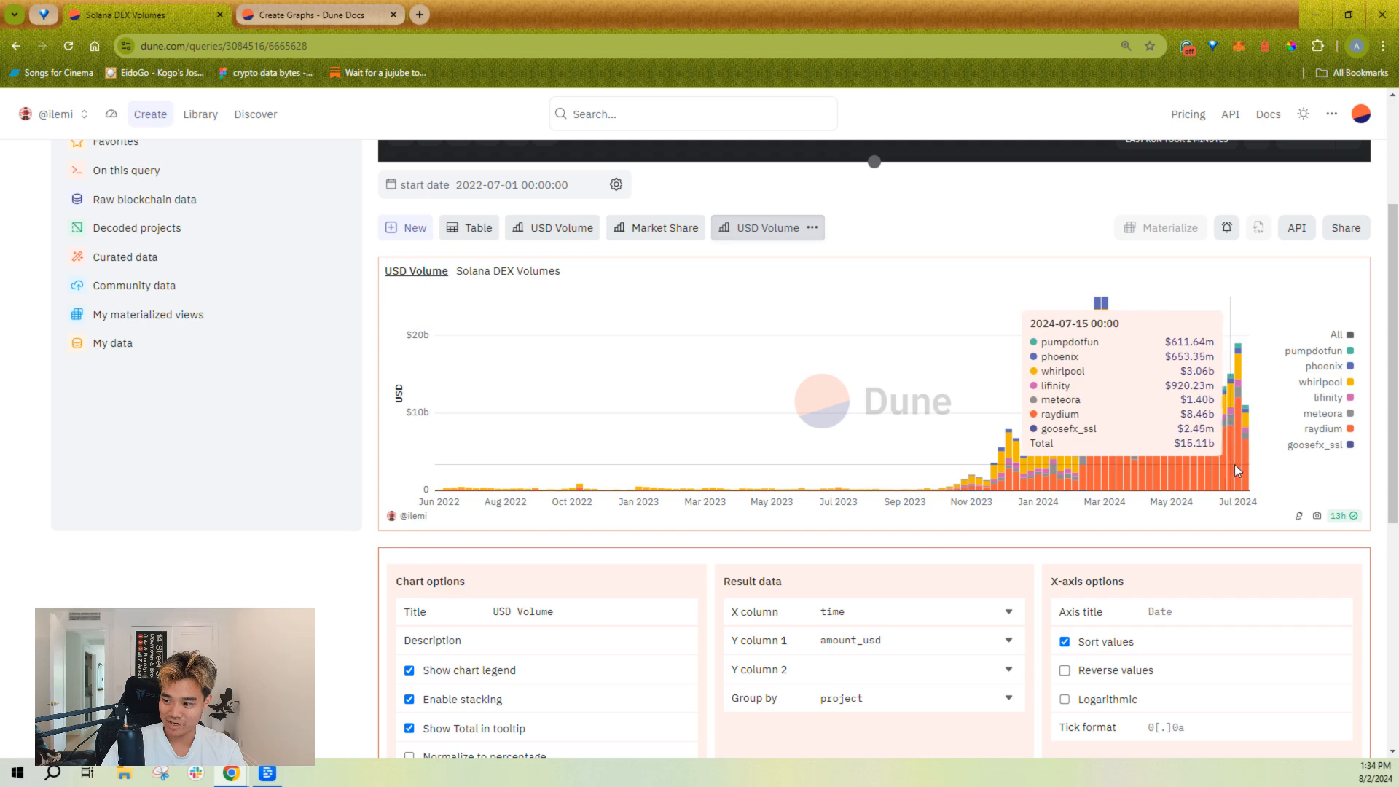
pyautogui.scroll(-6, 930, 546)
pyautogui.scroll(-1, 997, 526)
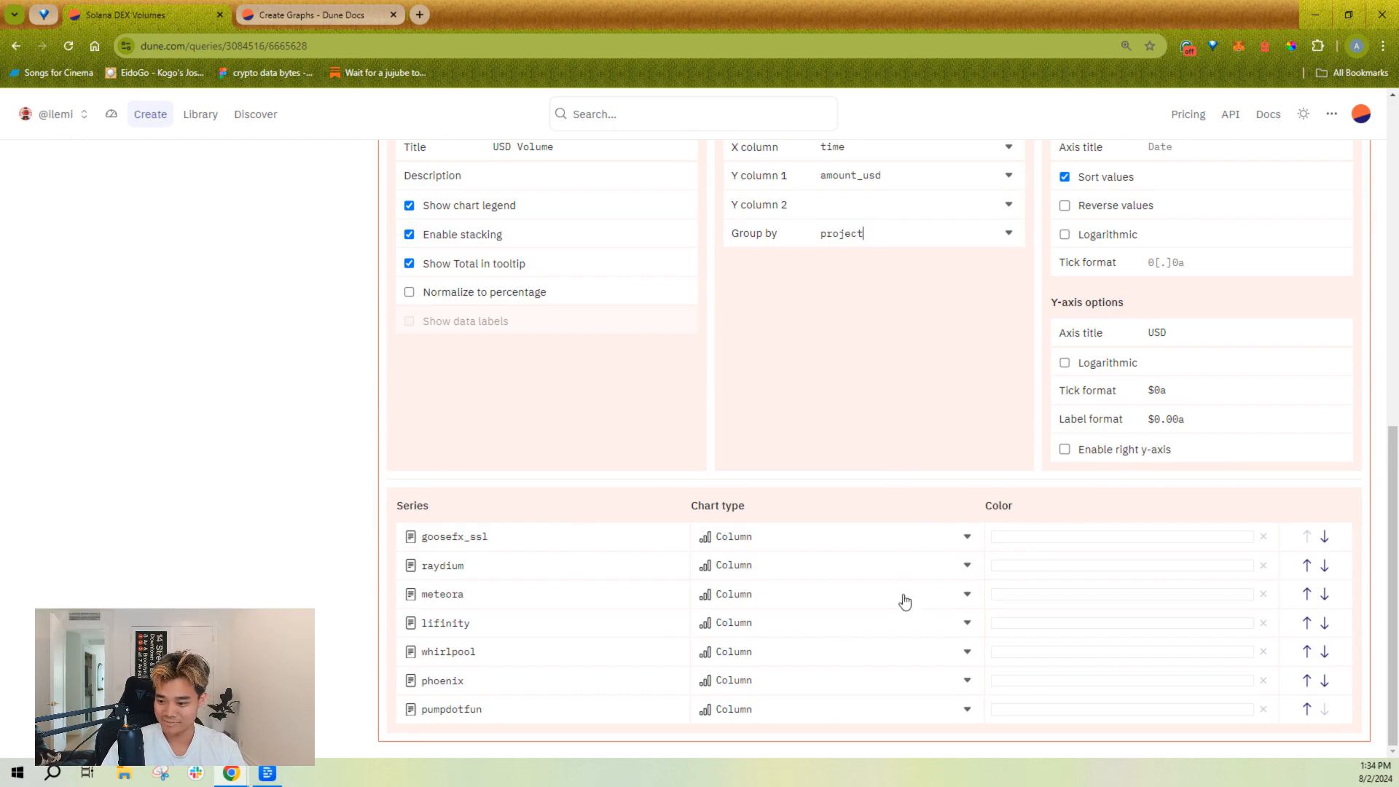
pyautogui.scroll(9, 894, 456)
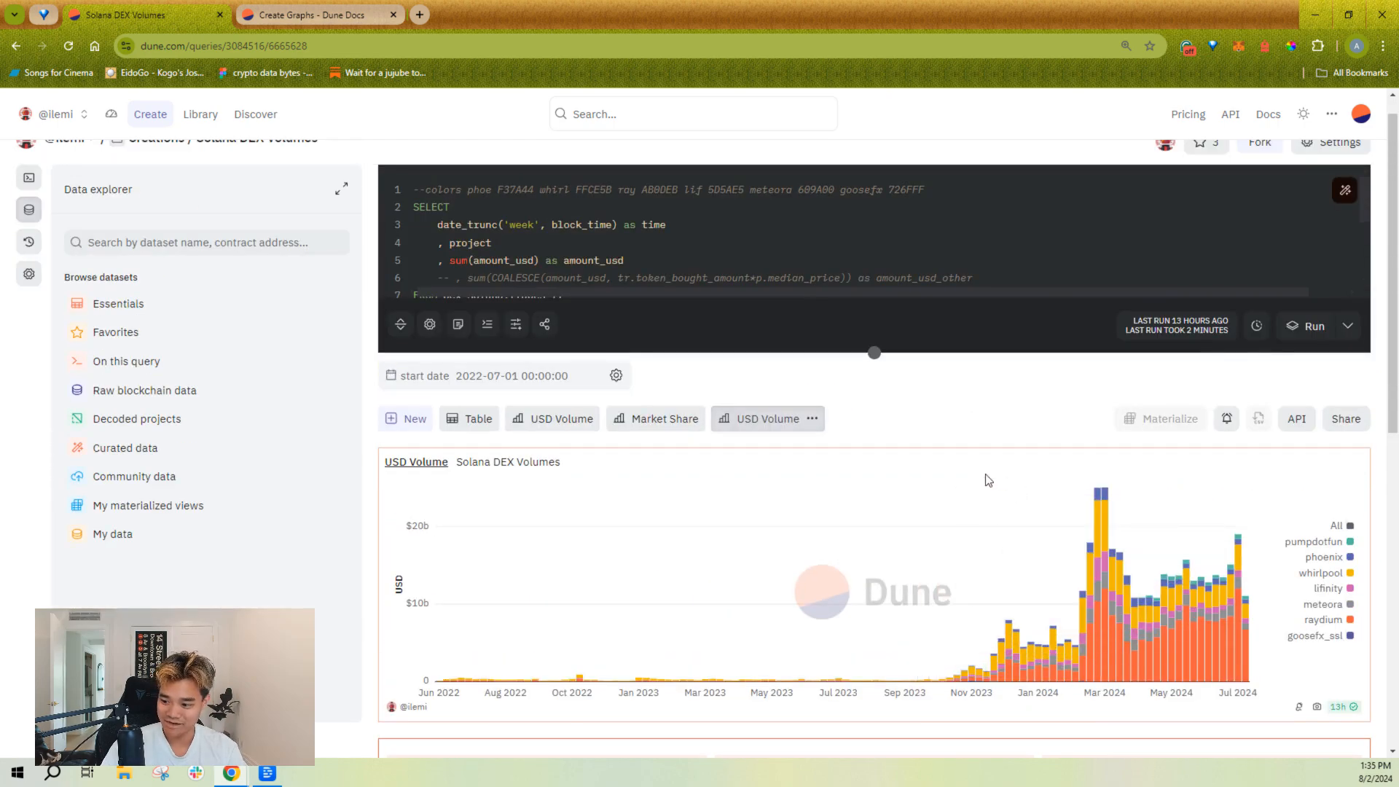
pyautogui.scroll(-1, 980, 431)
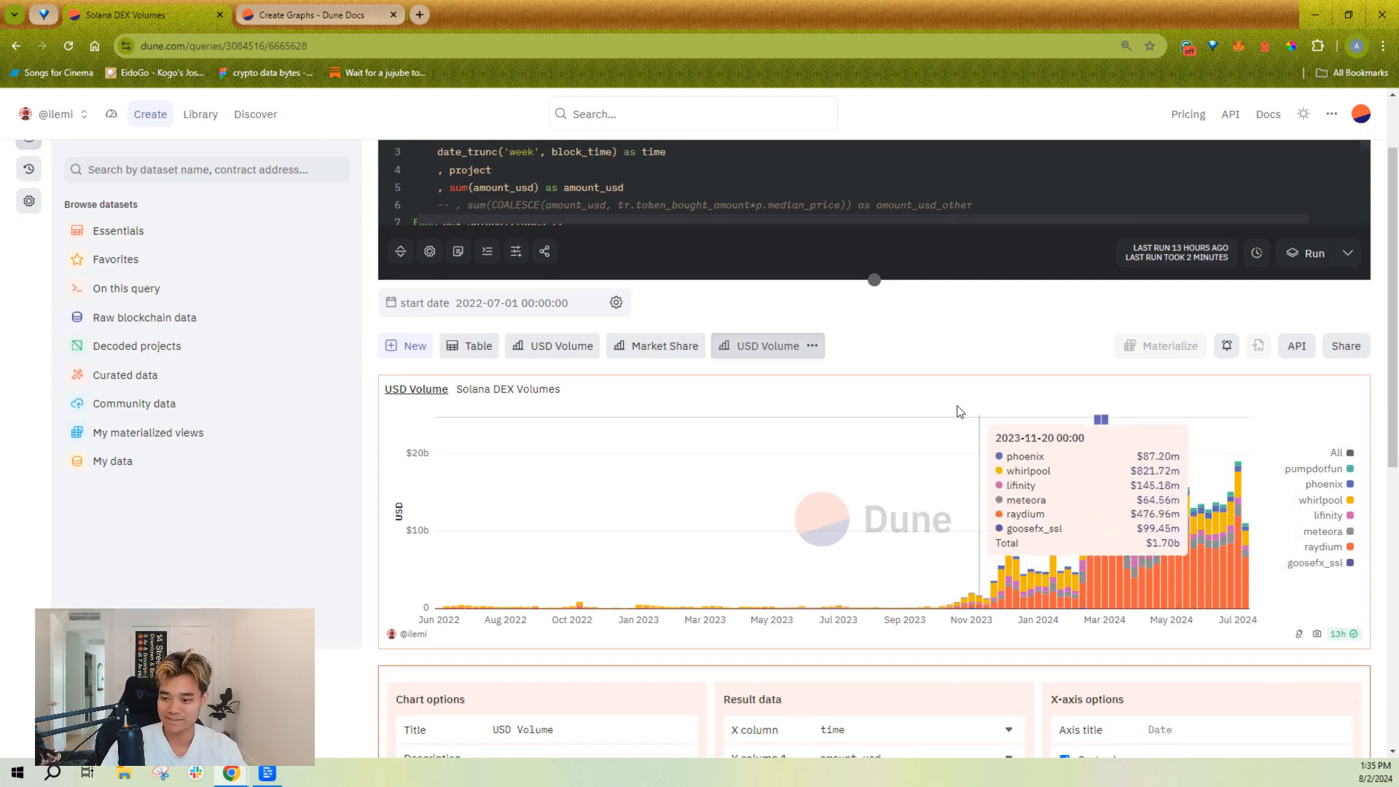
pyautogui.scroll(-1, 976, 364)
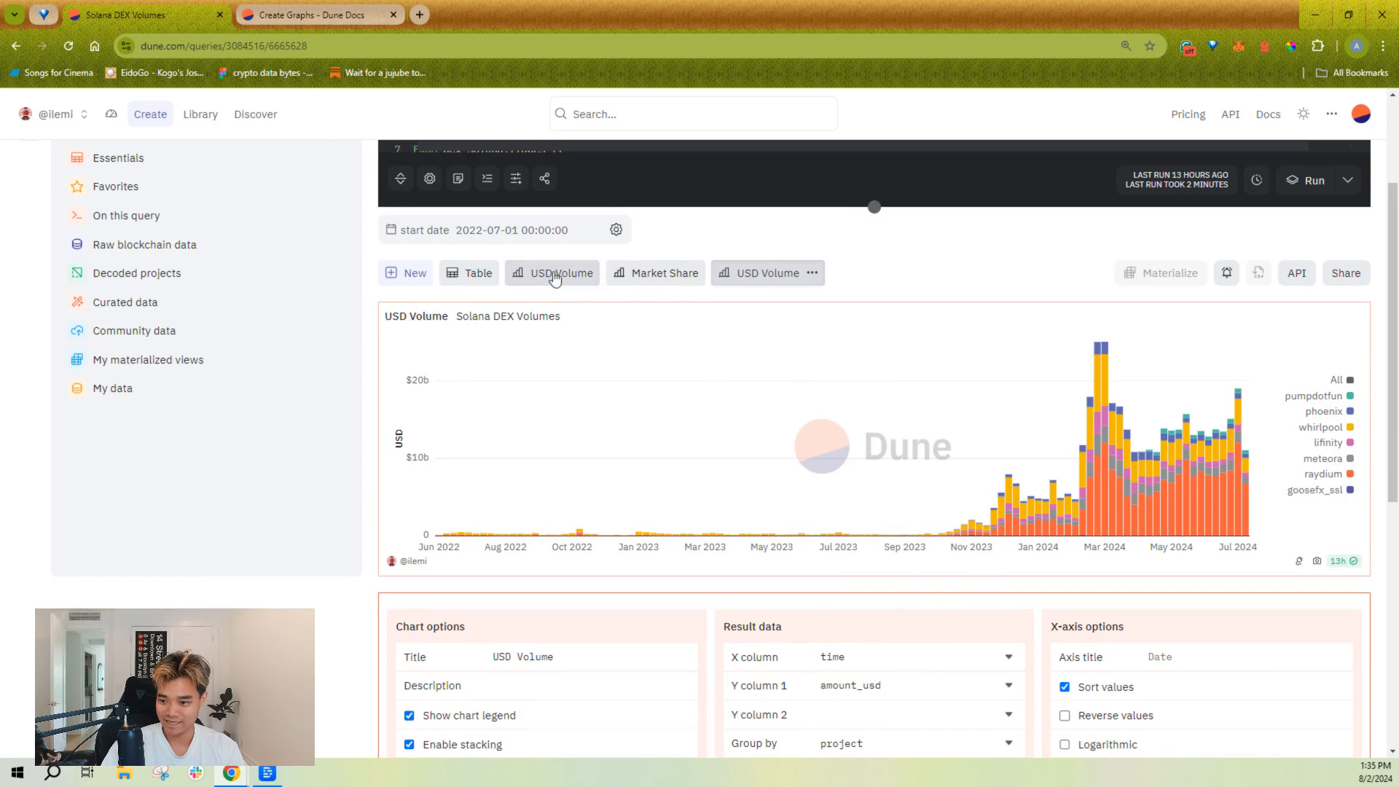
pyautogui.click(555, 276)
pyautogui.scroll(-10, 717, 575)
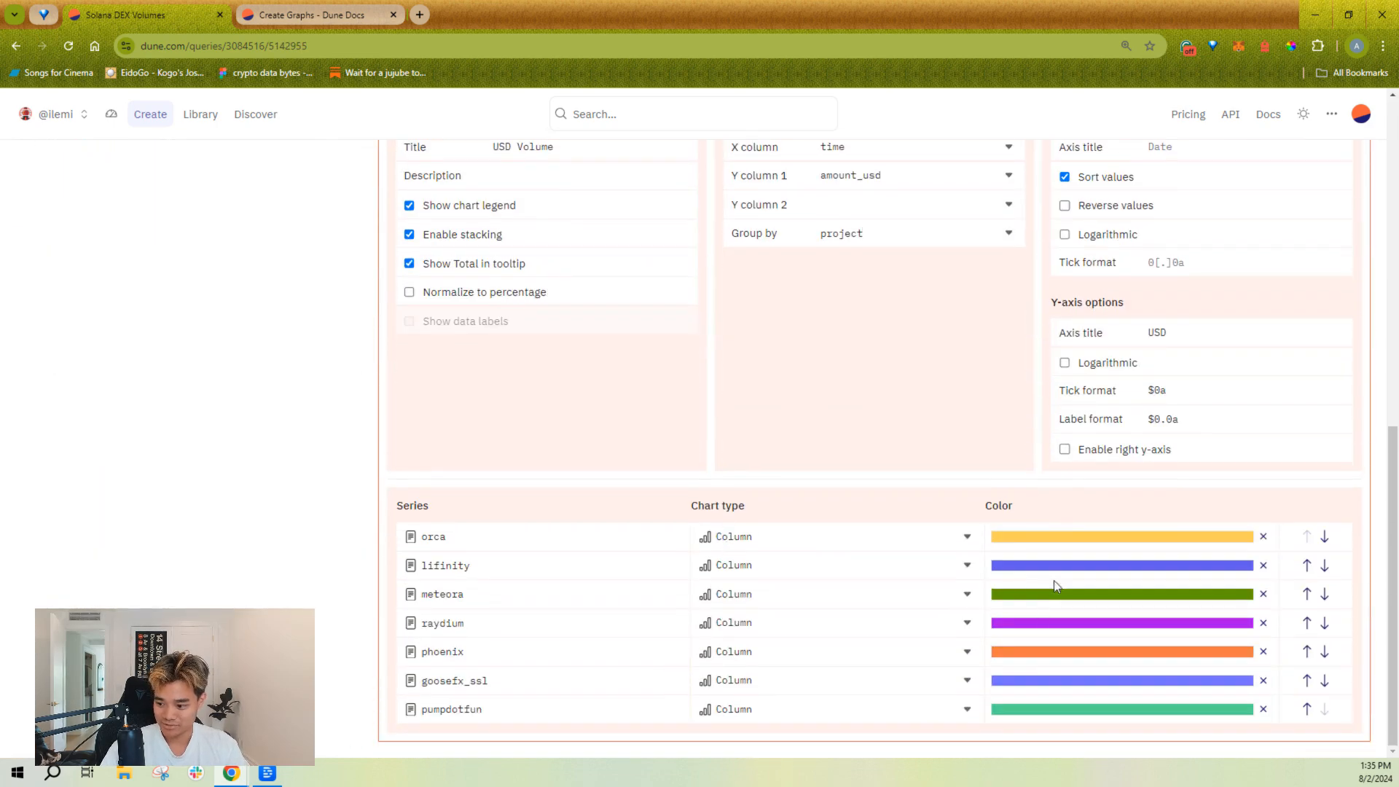
pyautogui.click(1039, 624)
pyautogui.click(819, 352)
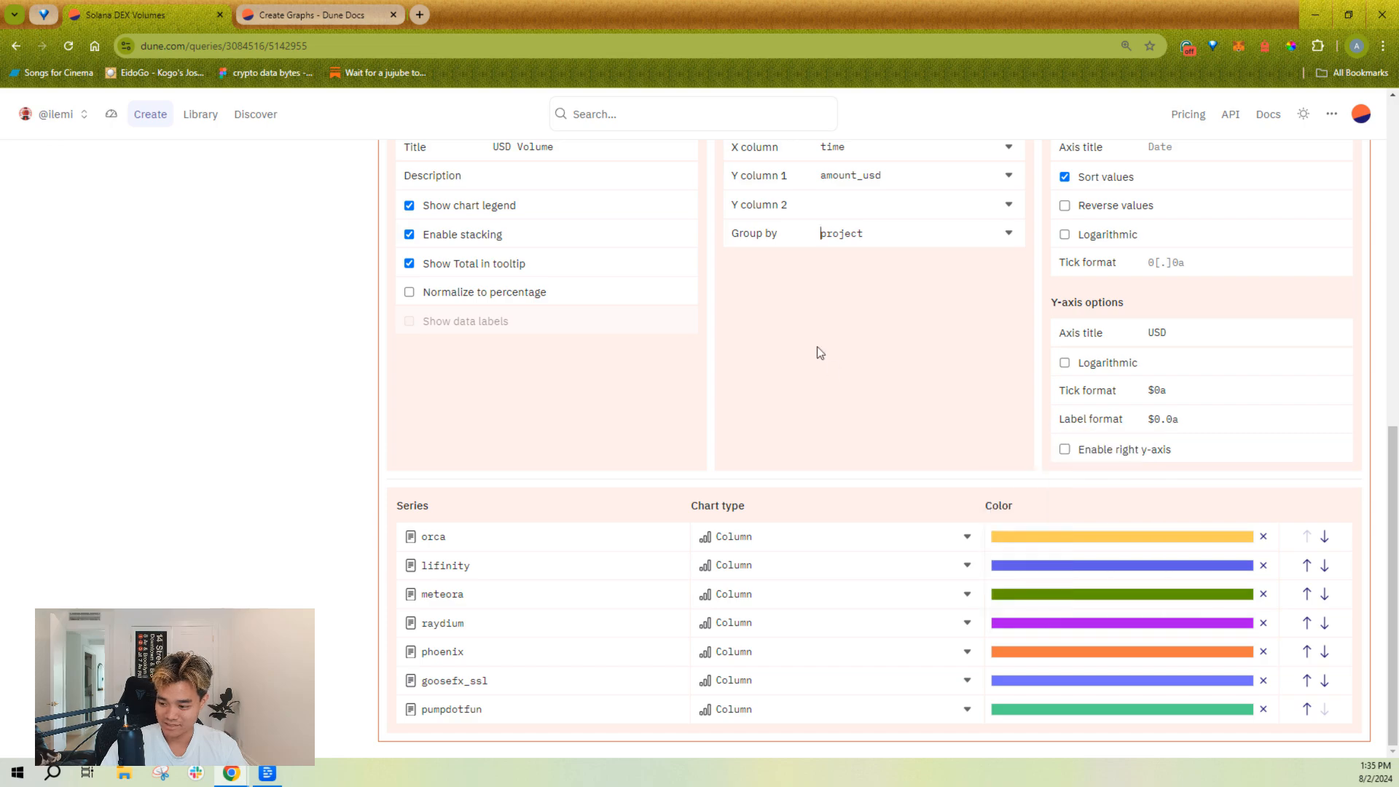
pyautogui.scroll(10, 820, 353)
# Step: Return to the new USD Volume chart and set the raydium series color to #AB0DEB
pyautogui.click(778, 206)
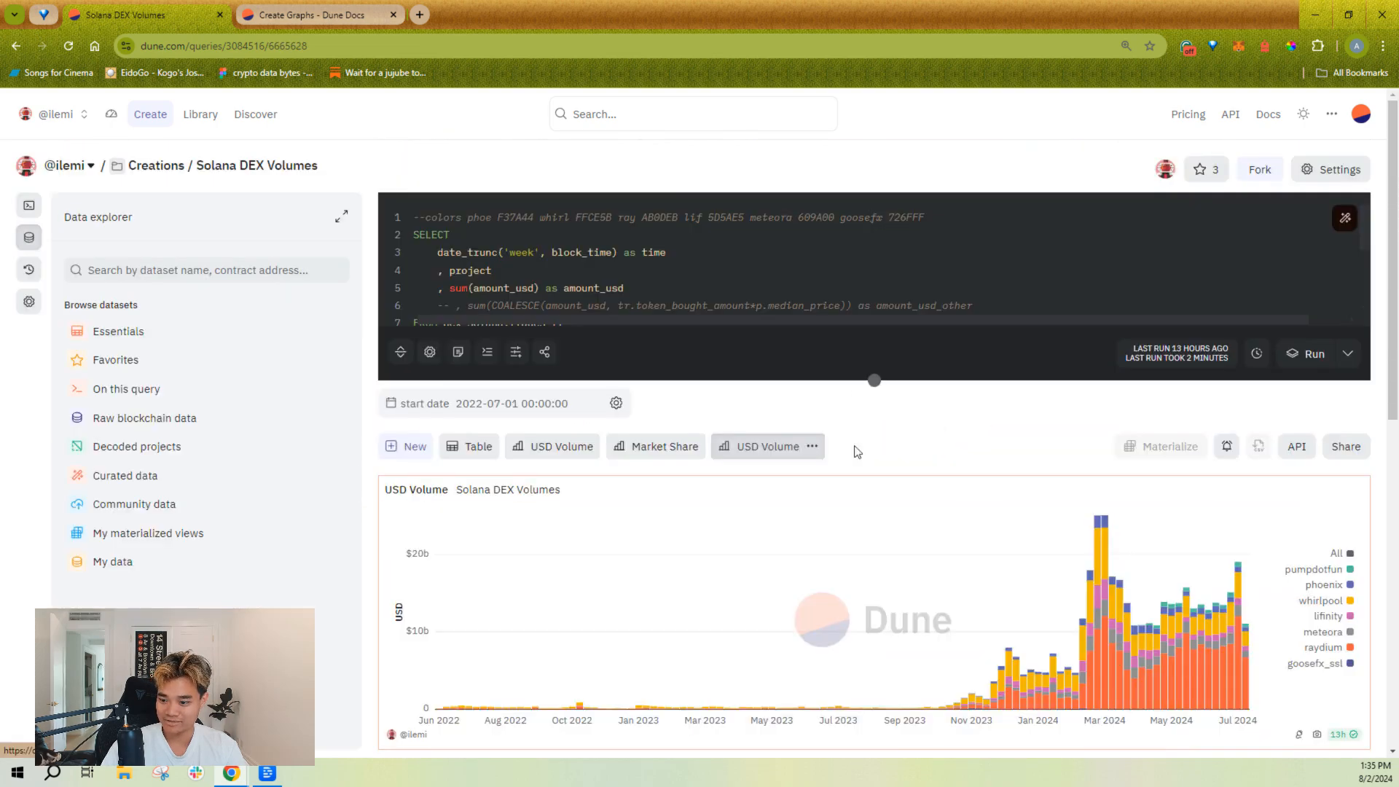
pyautogui.scroll(-10, 857, 452)
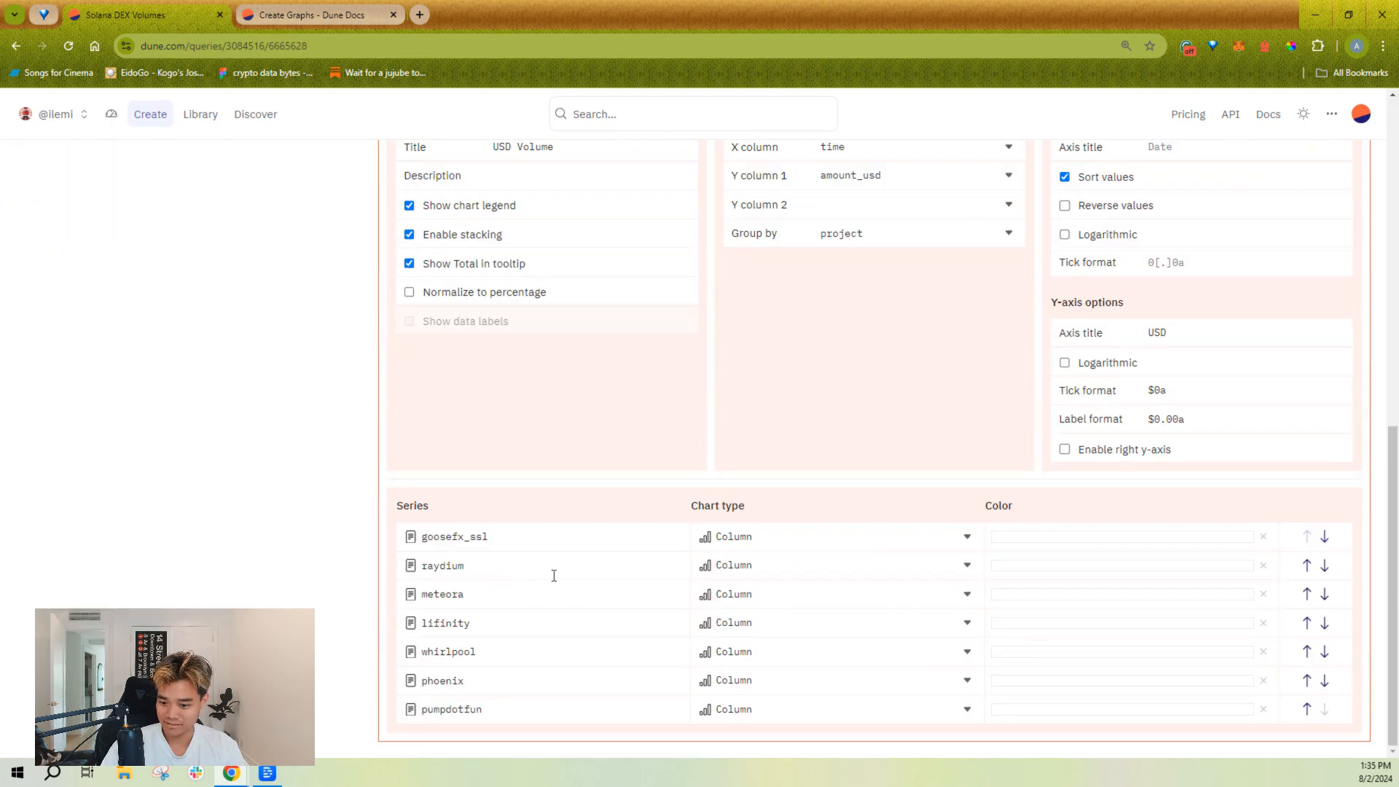
pyautogui.click(1073, 567)
pyautogui.doubleClick(1031, 754)
pyautogui.hotkey('ctrl', 'v')
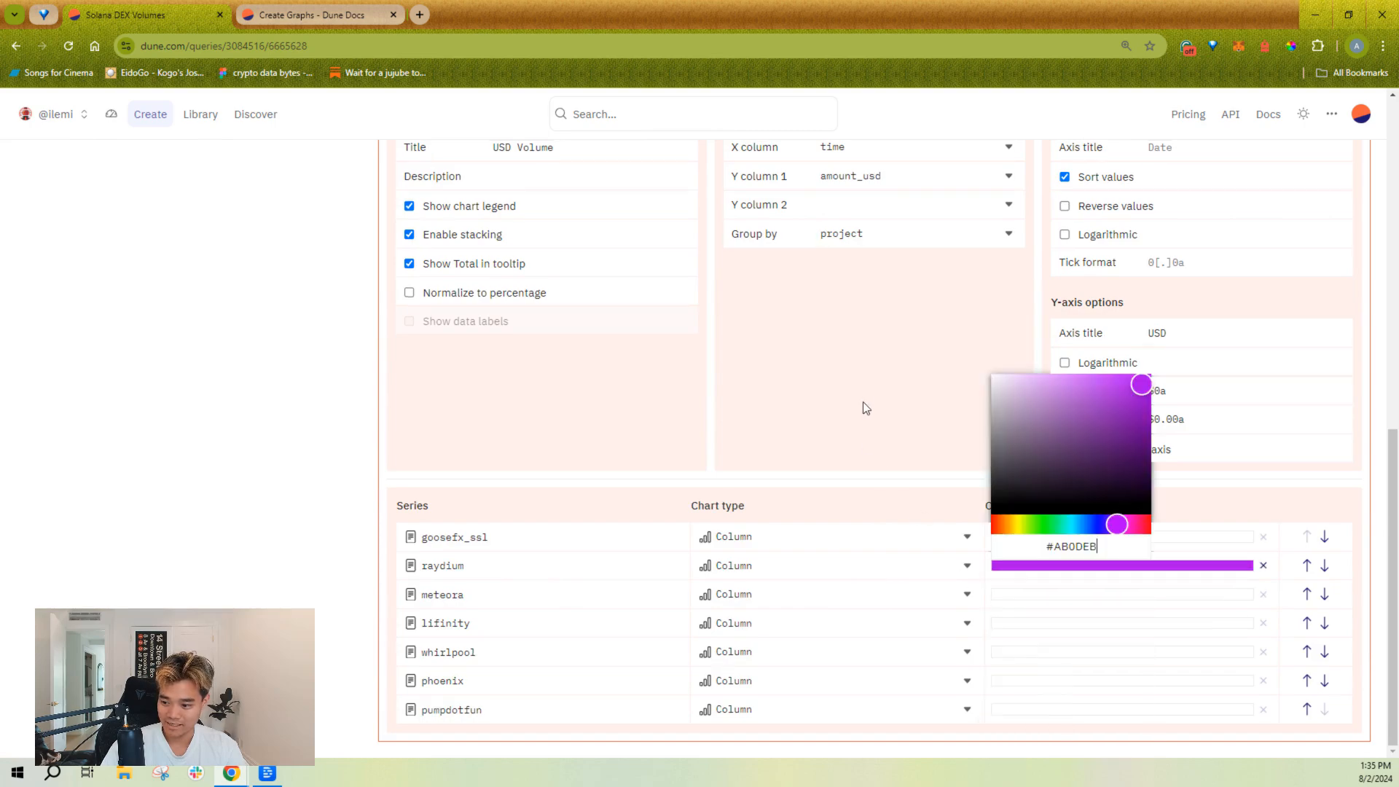
pyautogui.click(893, 422)
pyautogui.scroll(5, 893, 422)
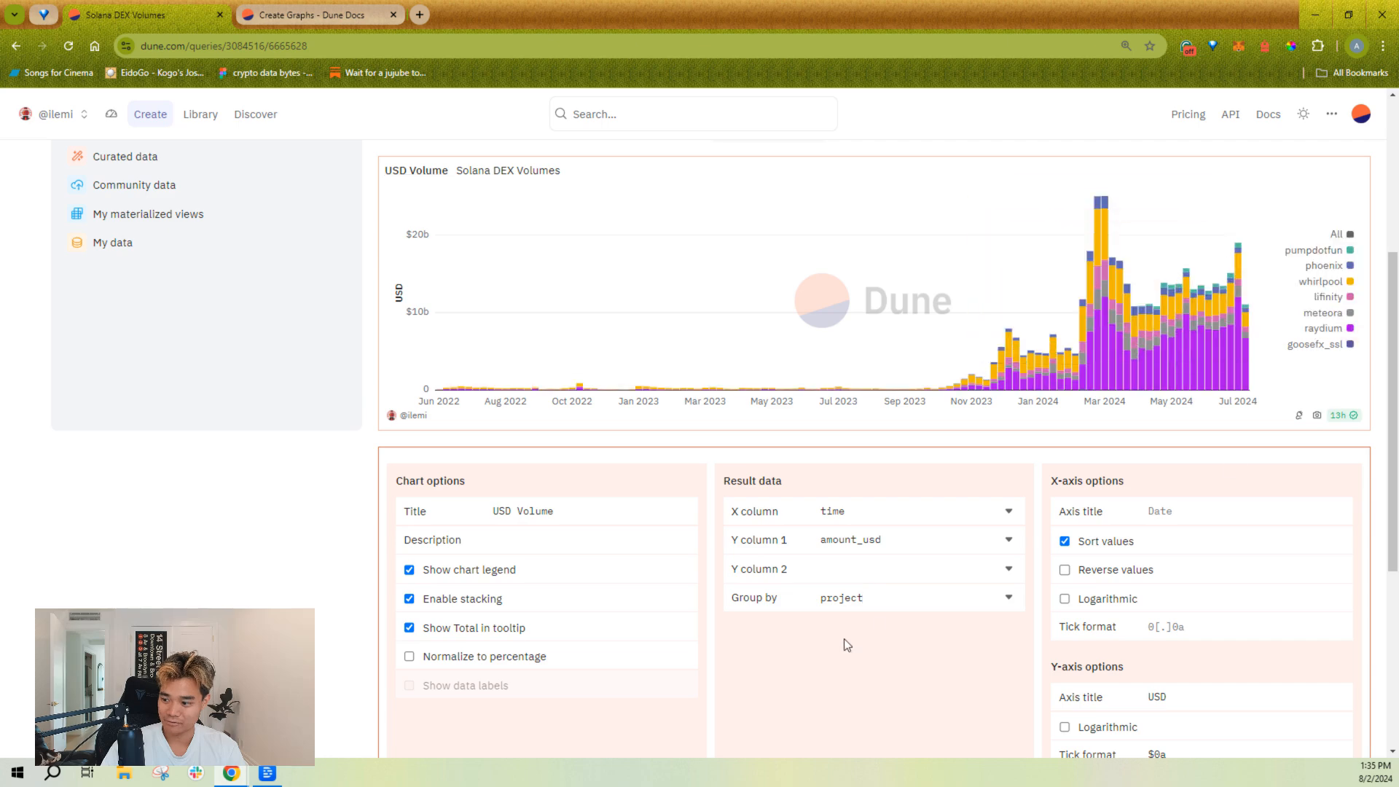
# Step: Rename the raydium series to "Raydium"
pyautogui.scroll(-5, 844, 641)
pyautogui.click(568, 580)
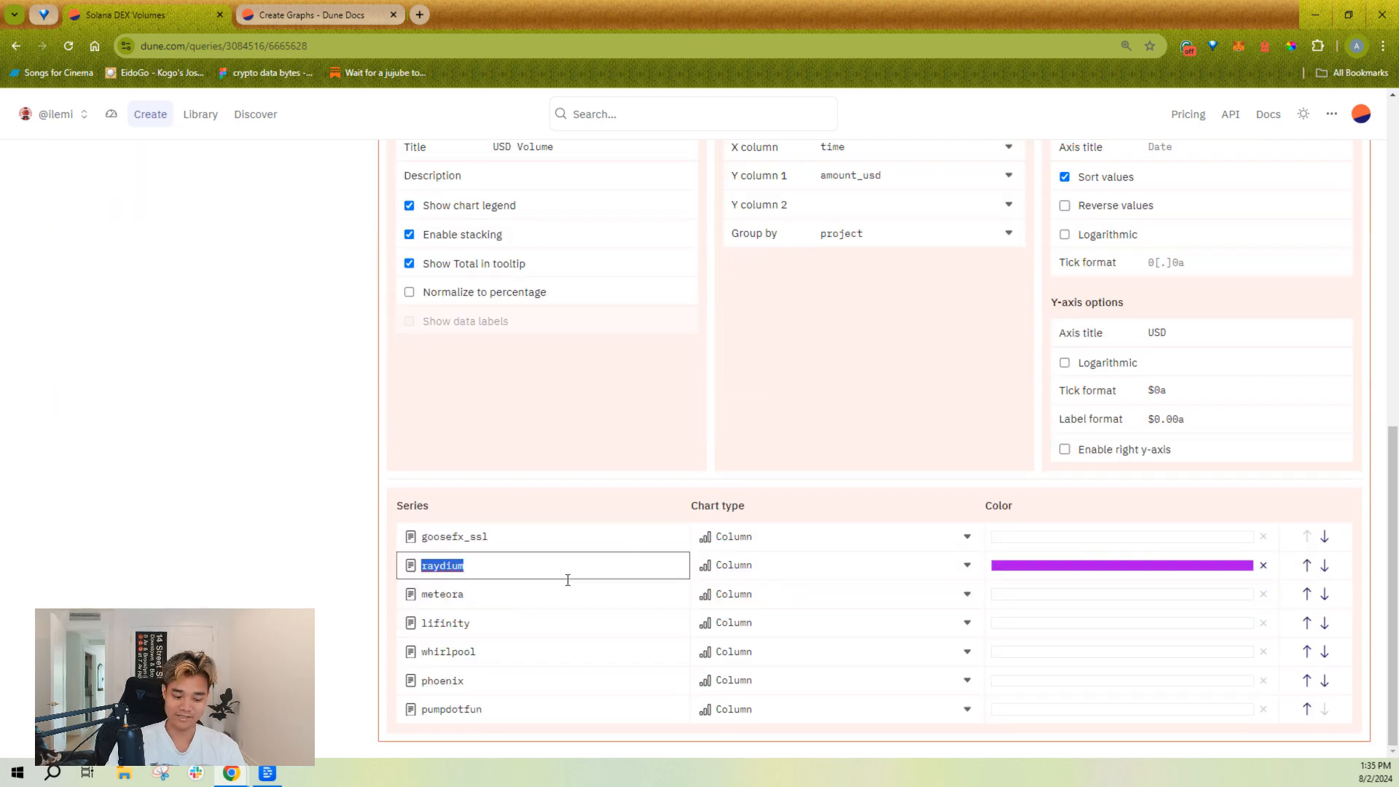
pyautogui.write('Raydium')
pyautogui.scroll(6, 568, 579)
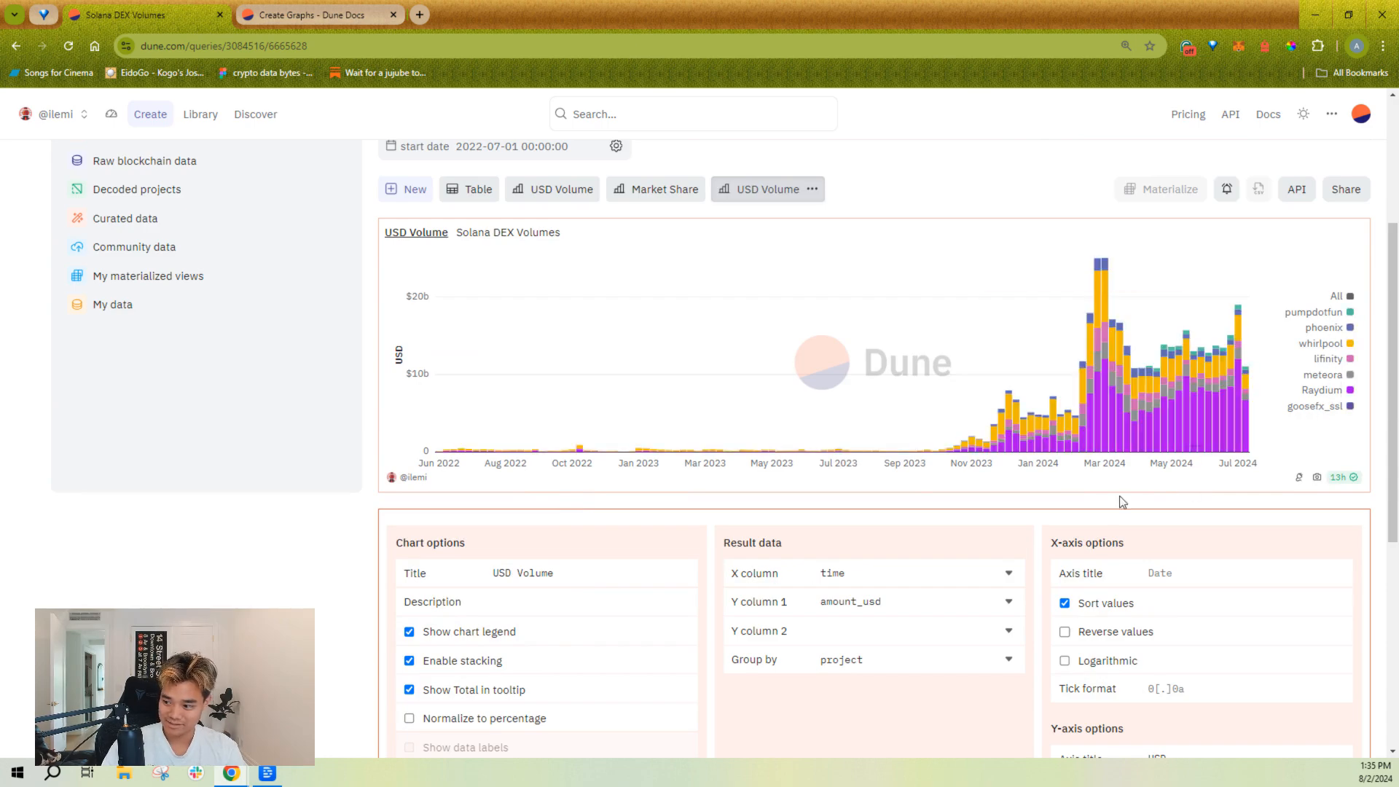
# Step: Move the Raydium series down to the last place in the series order, below pumpdotfun
pyautogui.scroll(-6, 1115, 531)
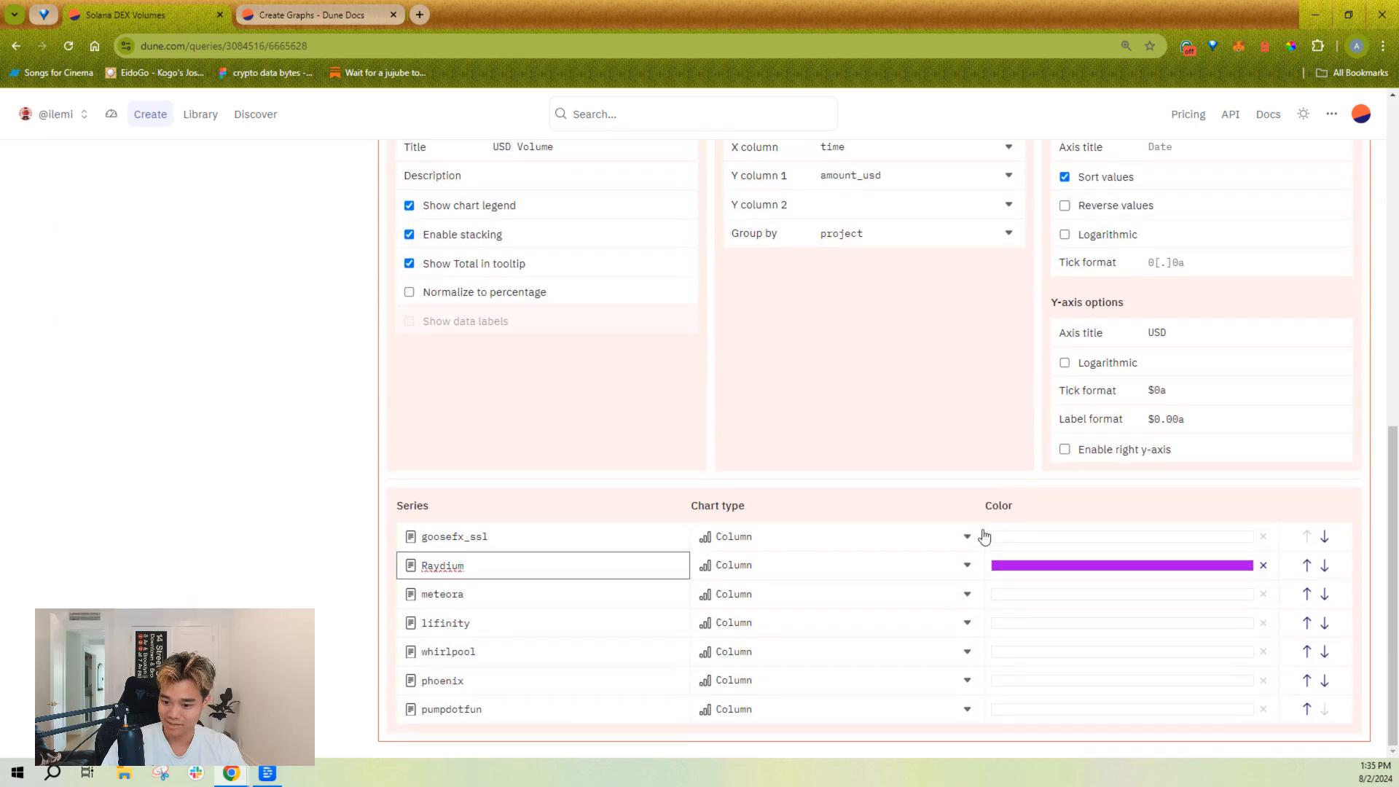
pyautogui.click(1324, 569)
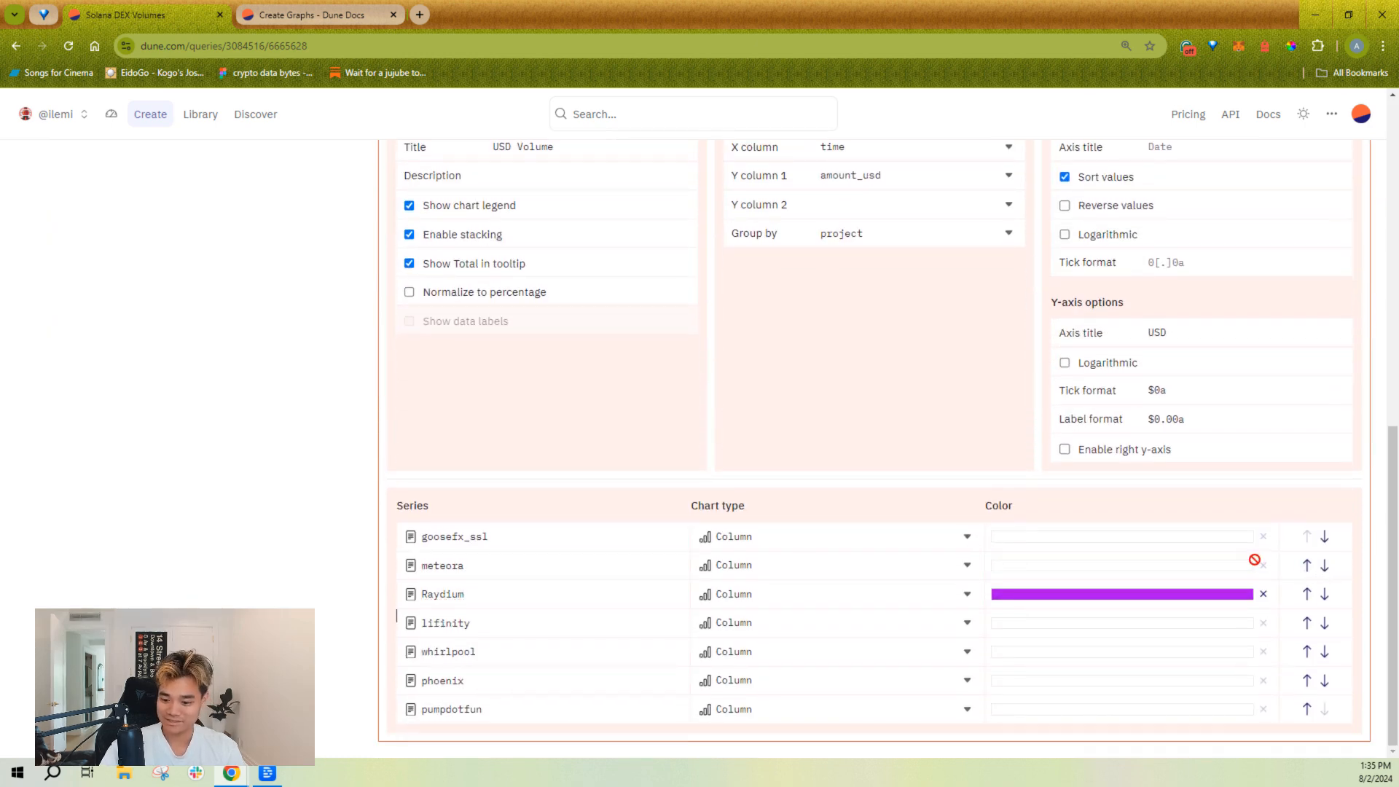
pyautogui.click(1324, 594)
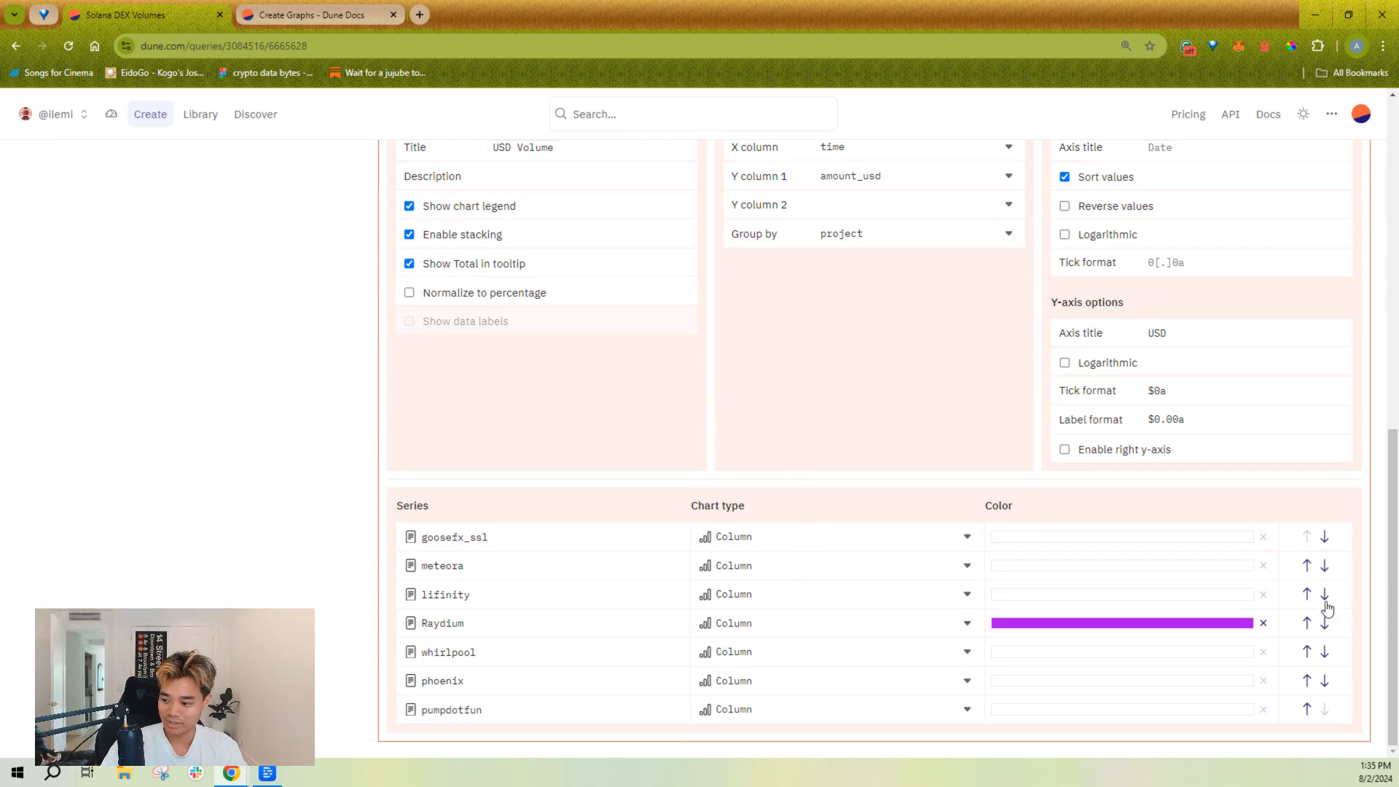
pyautogui.click(1325, 623)
pyautogui.click(1325, 652)
pyautogui.click(1325, 681)
pyautogui.scroll(7, 1218, 649)
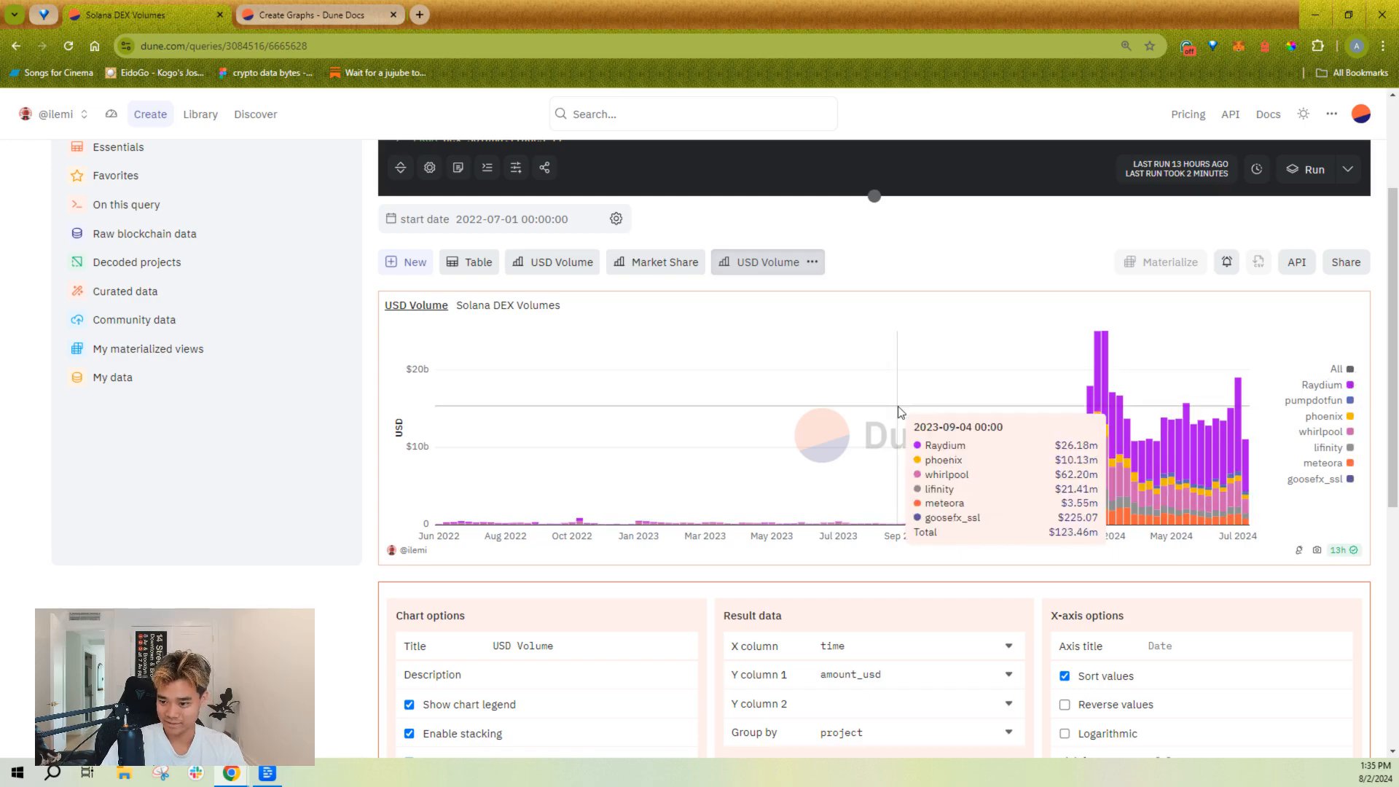
# Step: Try normalizing the stacked bar chart to percentages, and restore the absolute USD values
pyautogui.scroll(-3, 986, 654)
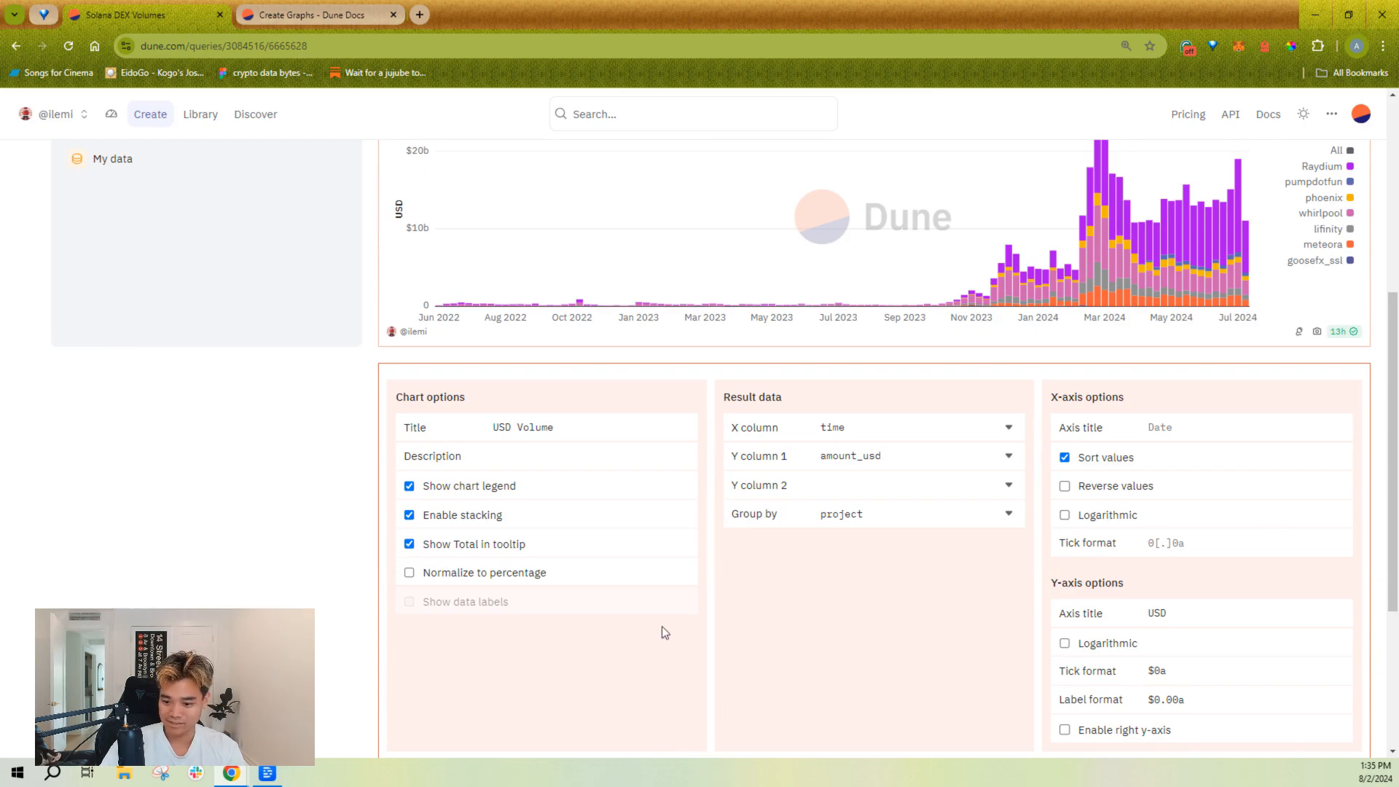
pyautogui.click(548, 572)
pyautogui.scroll(2, 743, 666)
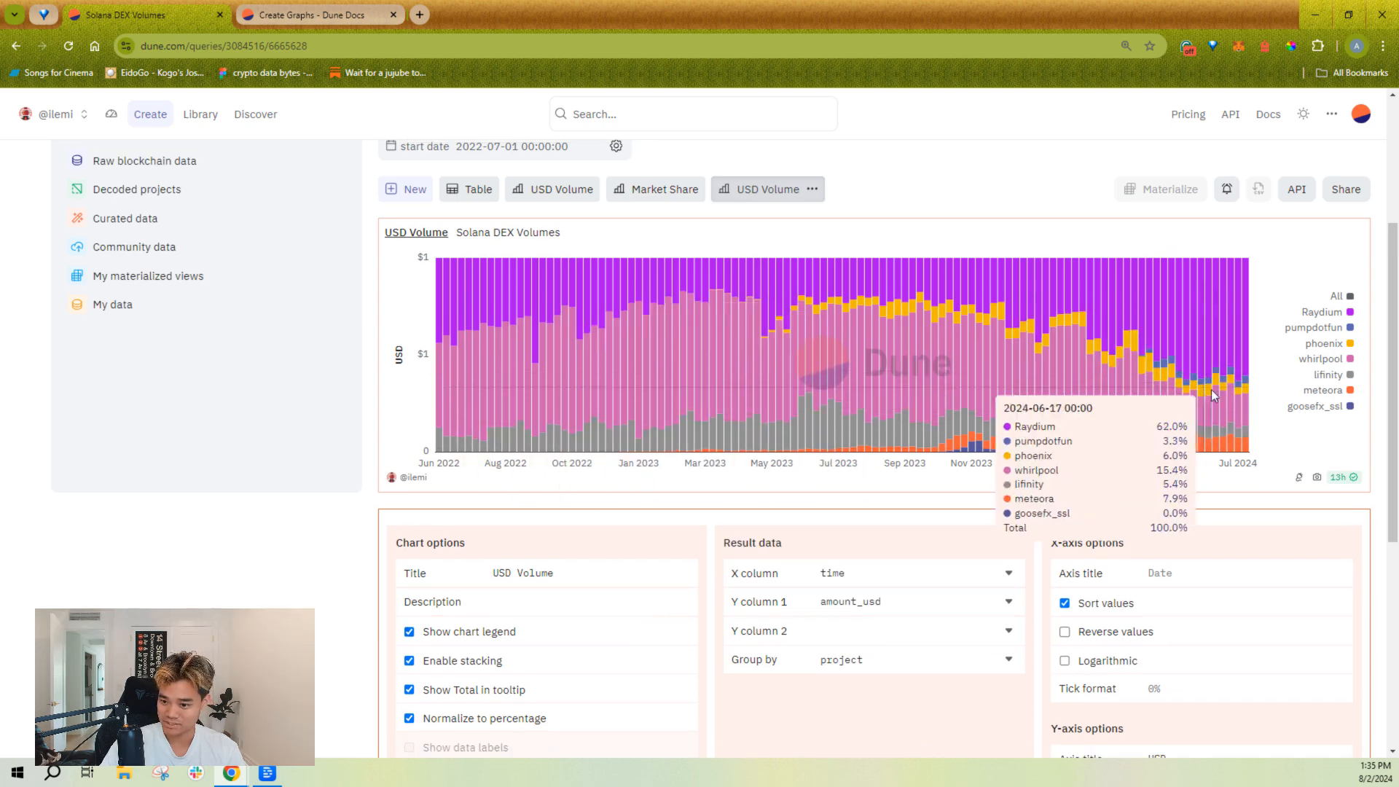
pyautogui.click(537, 719)
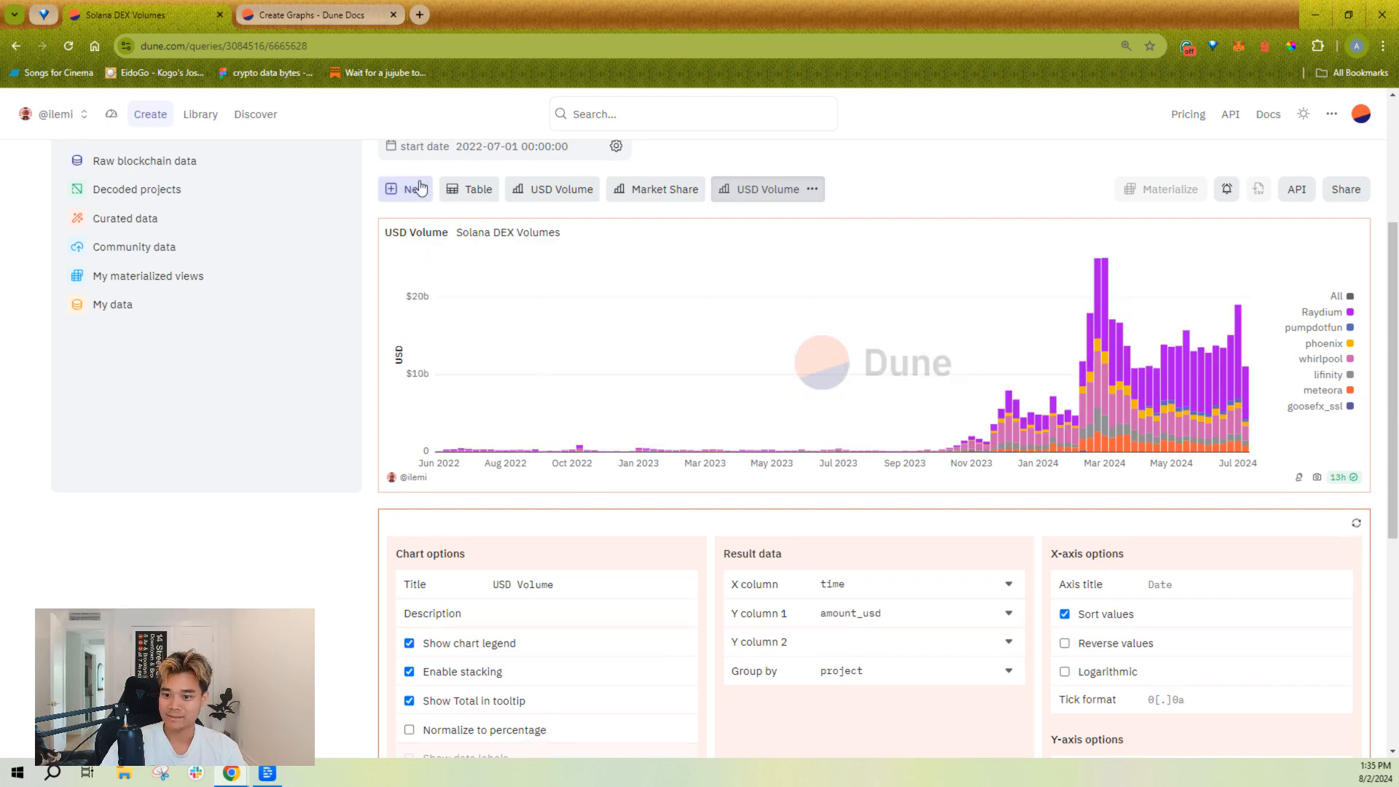
# Step: View the list of visualization types offered for a new visualization of the query
pyautogui.click(410, 190)
pyautogui.click(565, 490)
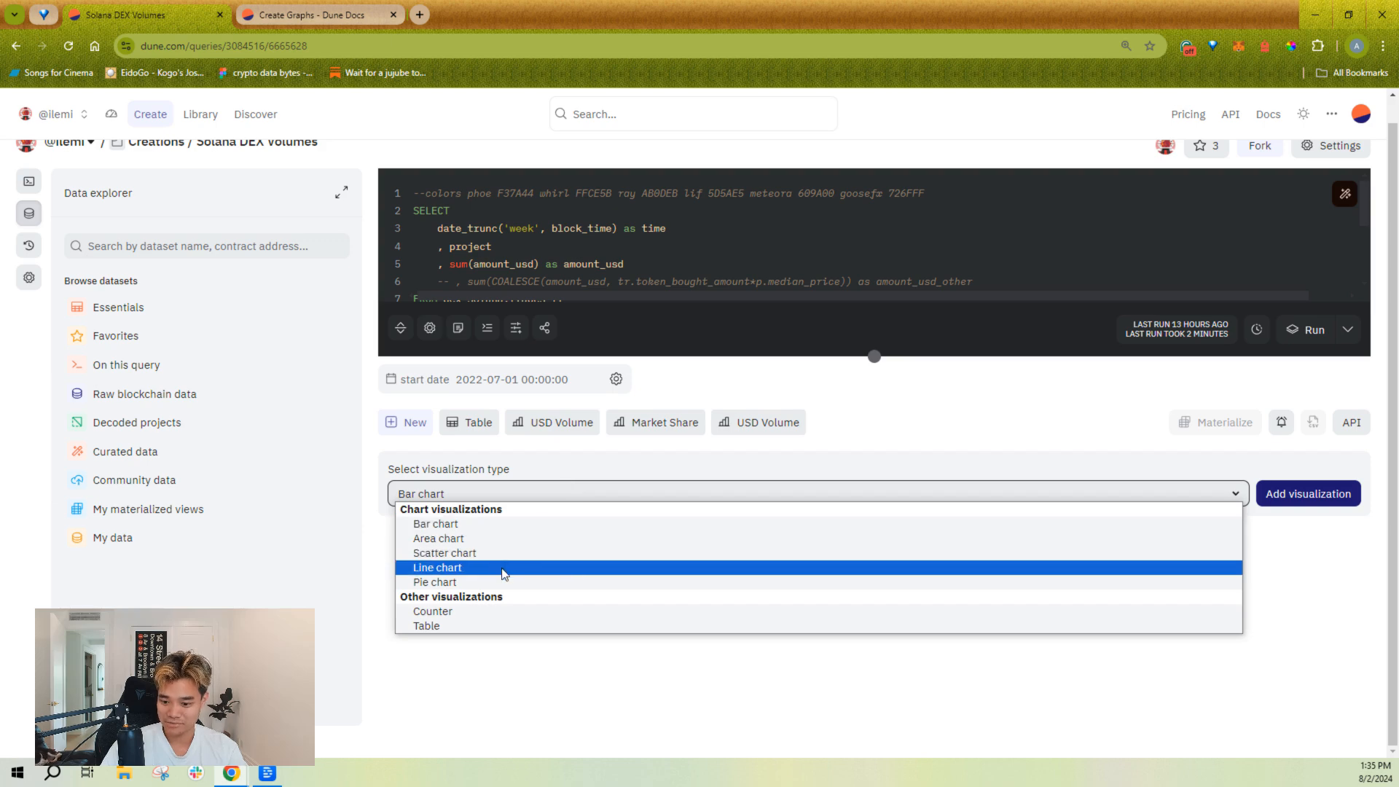
pyautogui.click(615, 445)
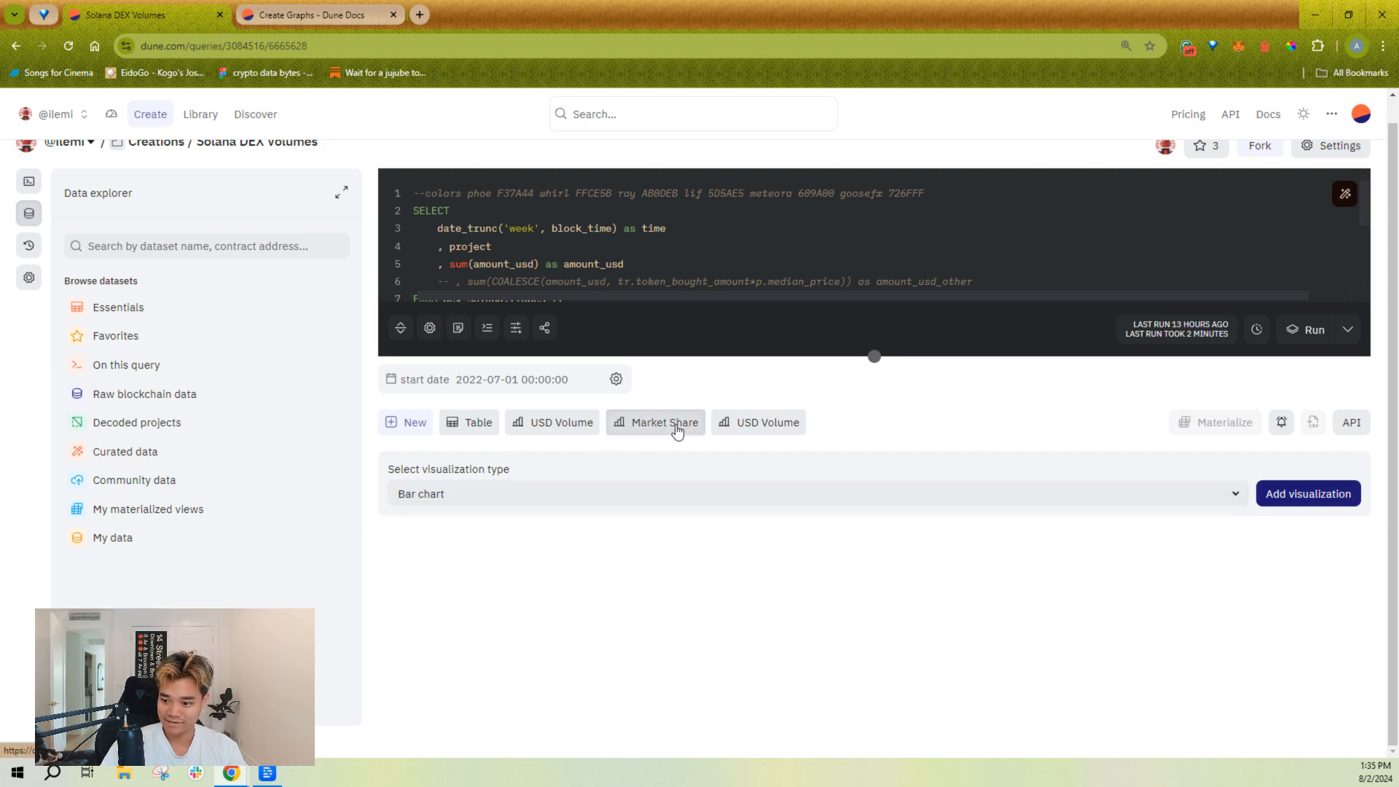
# Step: Return to the new USD Volume chart and change the Raydium series' chart type to Line
pyautogui.click(677, 424)
pyautogui.click(778, 450)
pyautogui.scroll(-10, 800, 605)
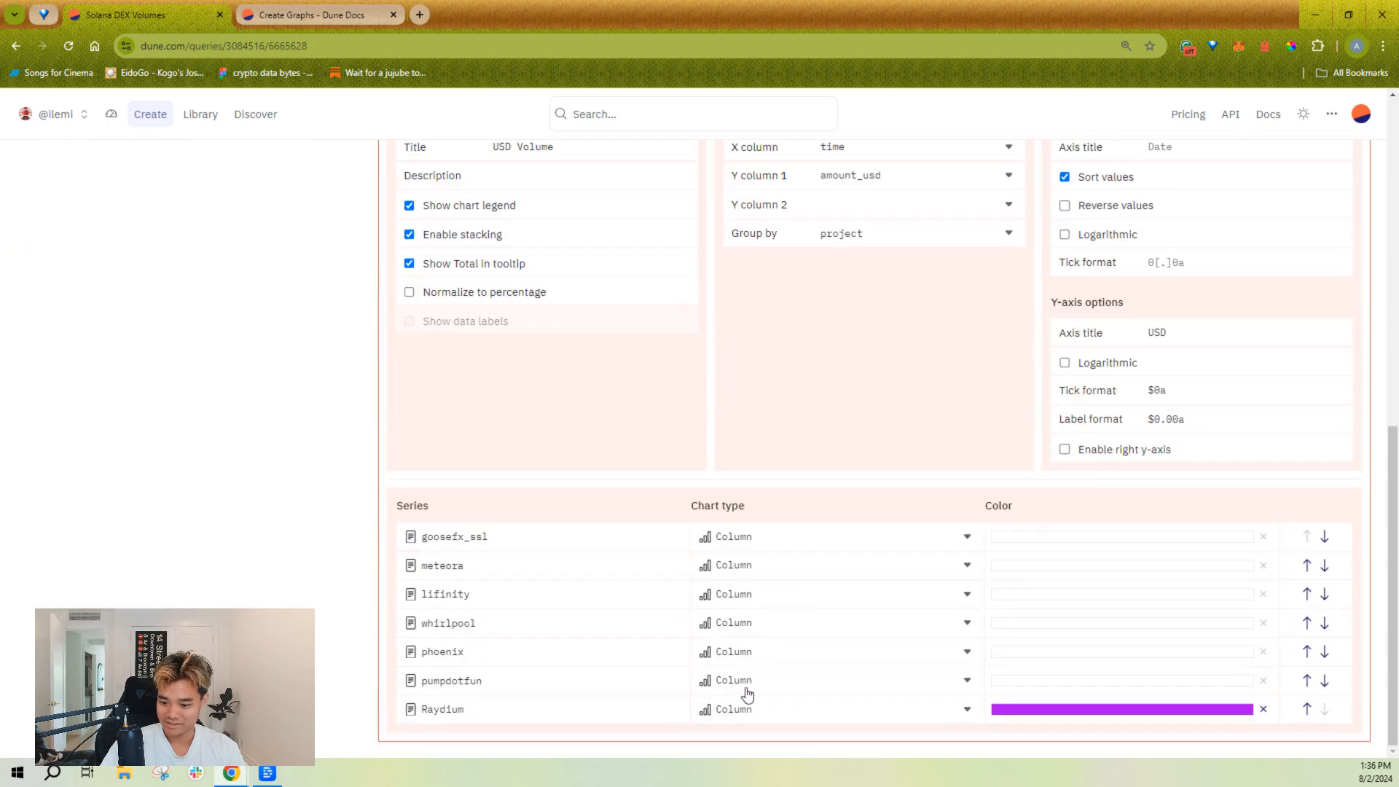
pyautogui.click(747, 711)
pyautogui.click(768, 673)
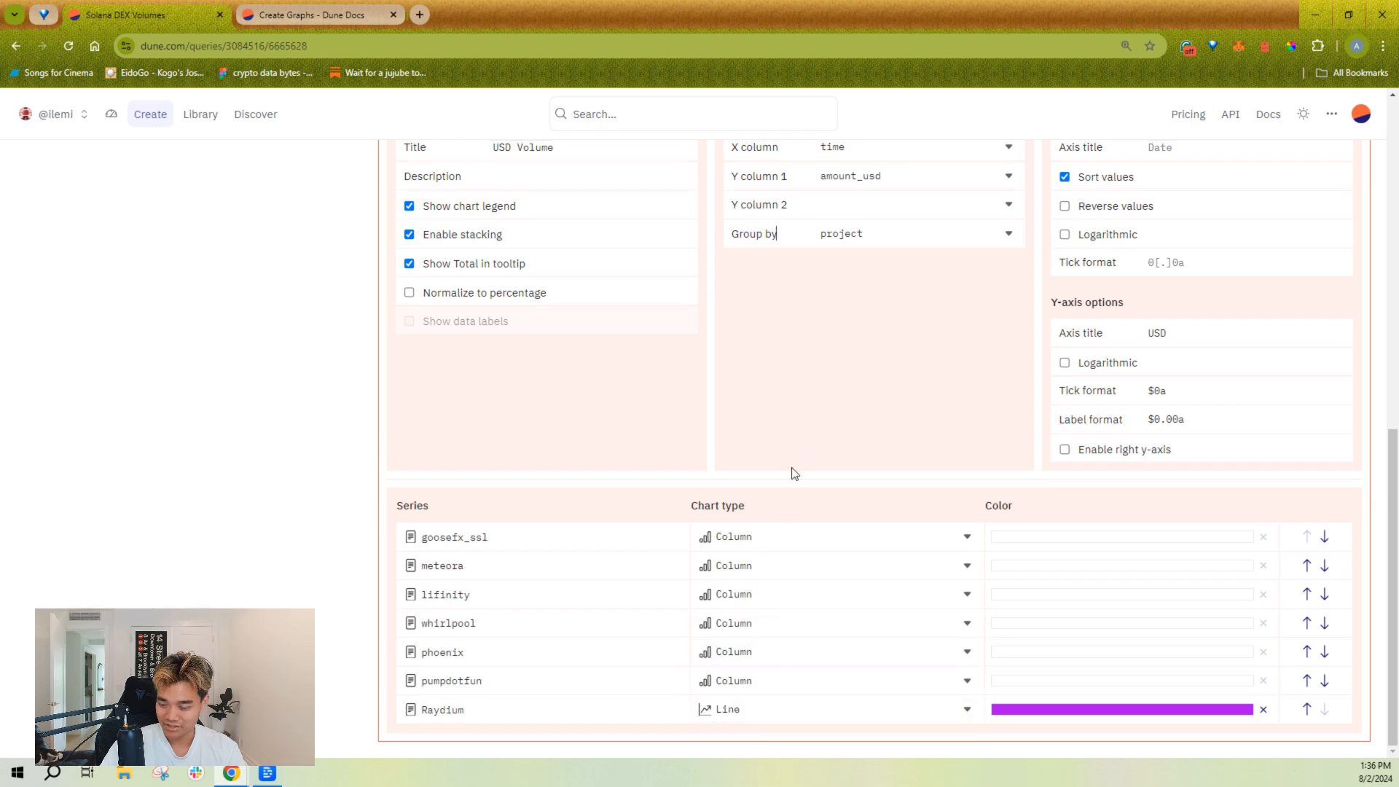
pyautogui.scroll(6, 899, 565)
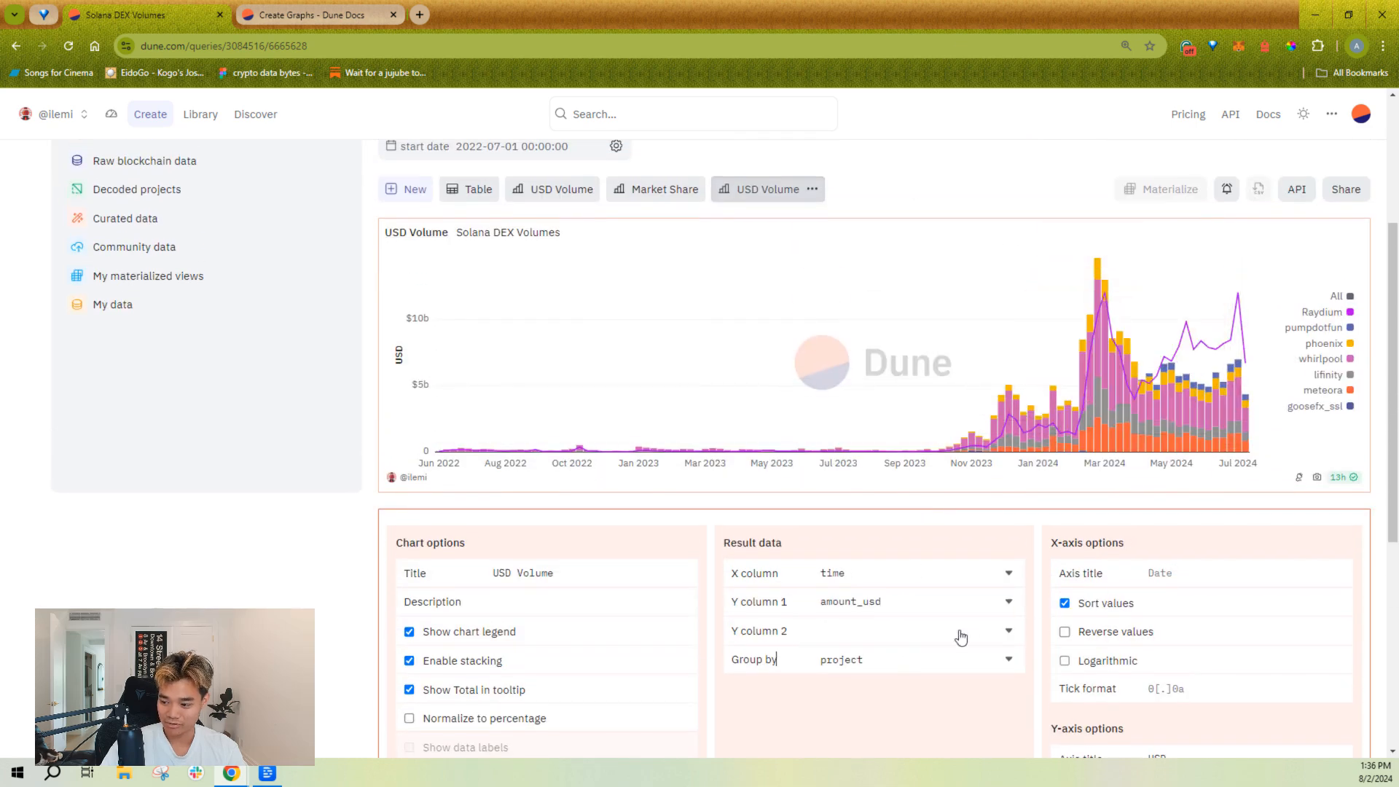
# Step: Change the lifinity series' chart type to Area and settle on Scatter instead
pyautogui.scroll(-6, 781, 621)
pyautogui.click(780, 595)
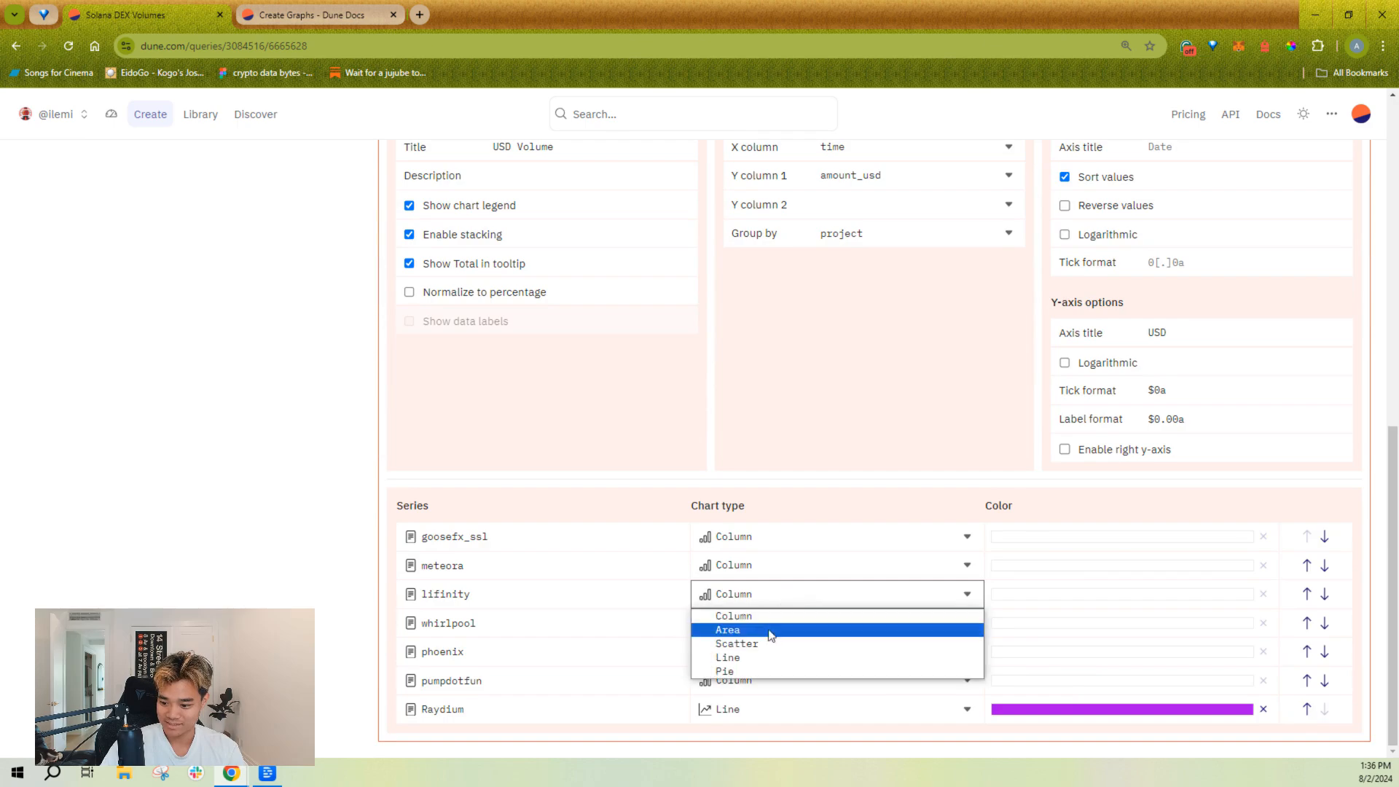
pyautogui.click(776, 631)
pyautogui.click(774, 594)
pyautogui.click(769, 643)
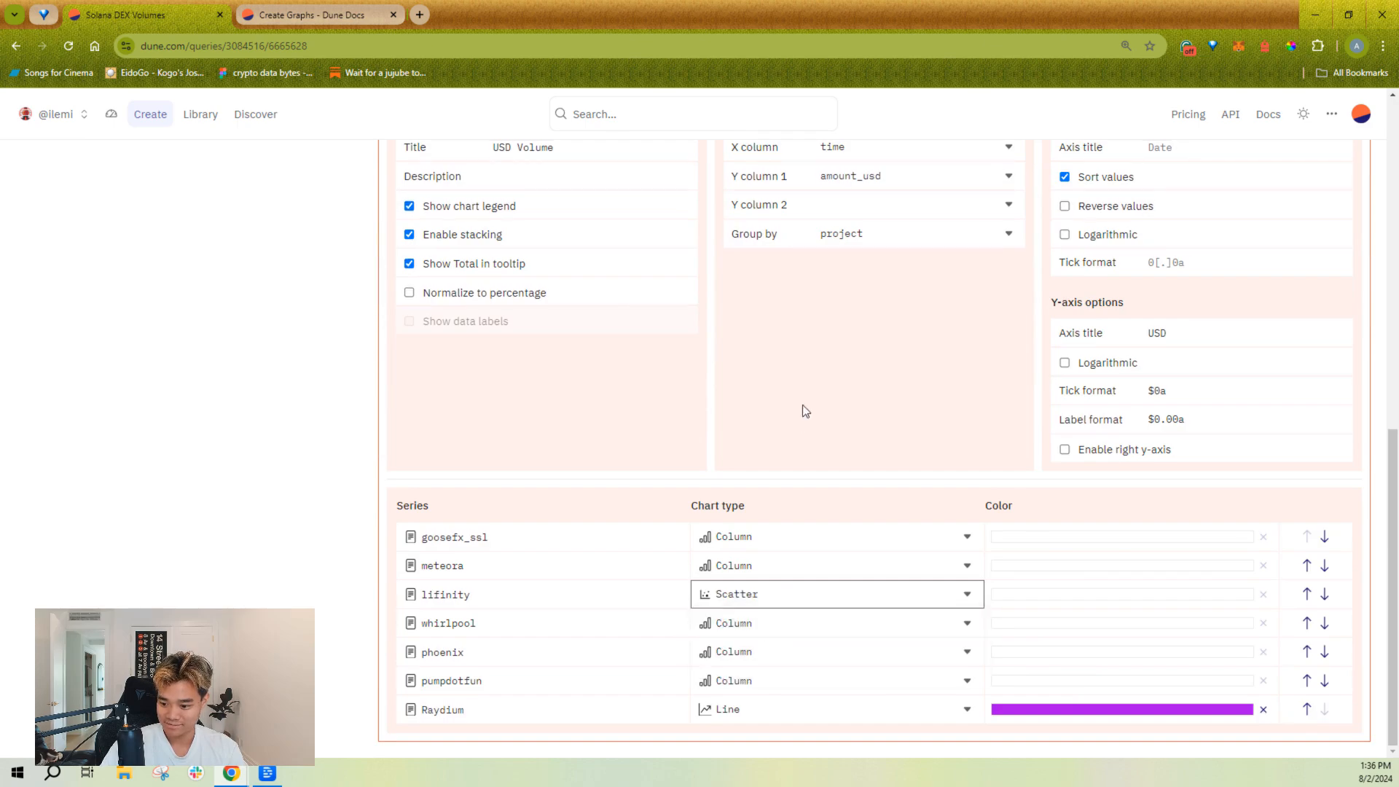
pyautogui.scroll(5, 807, 489)
pyautogui.scroll(2, 809, 490)
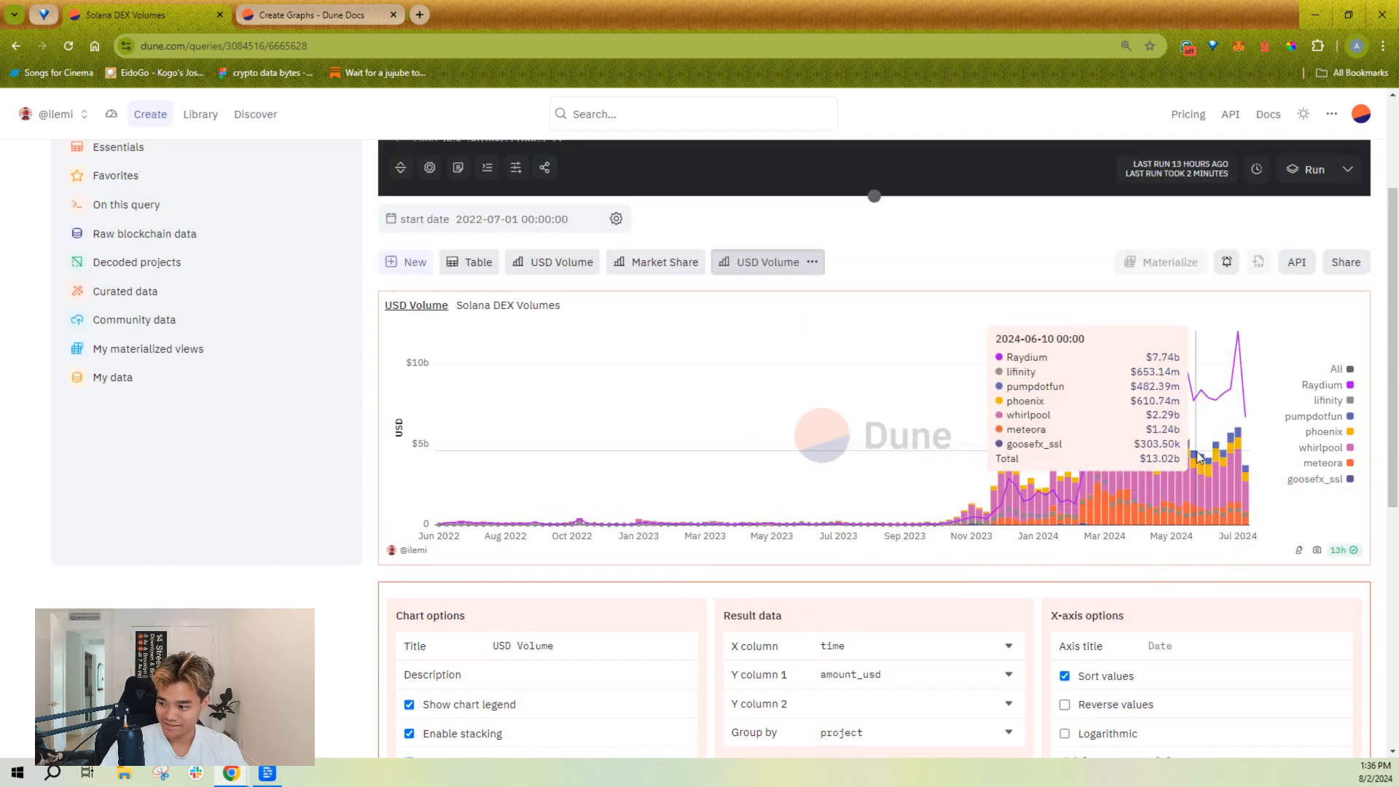
# Step: Inspect the mixed chart, then toggle its legend off and back on
pyautogui.scroll(-2, 627, 640)
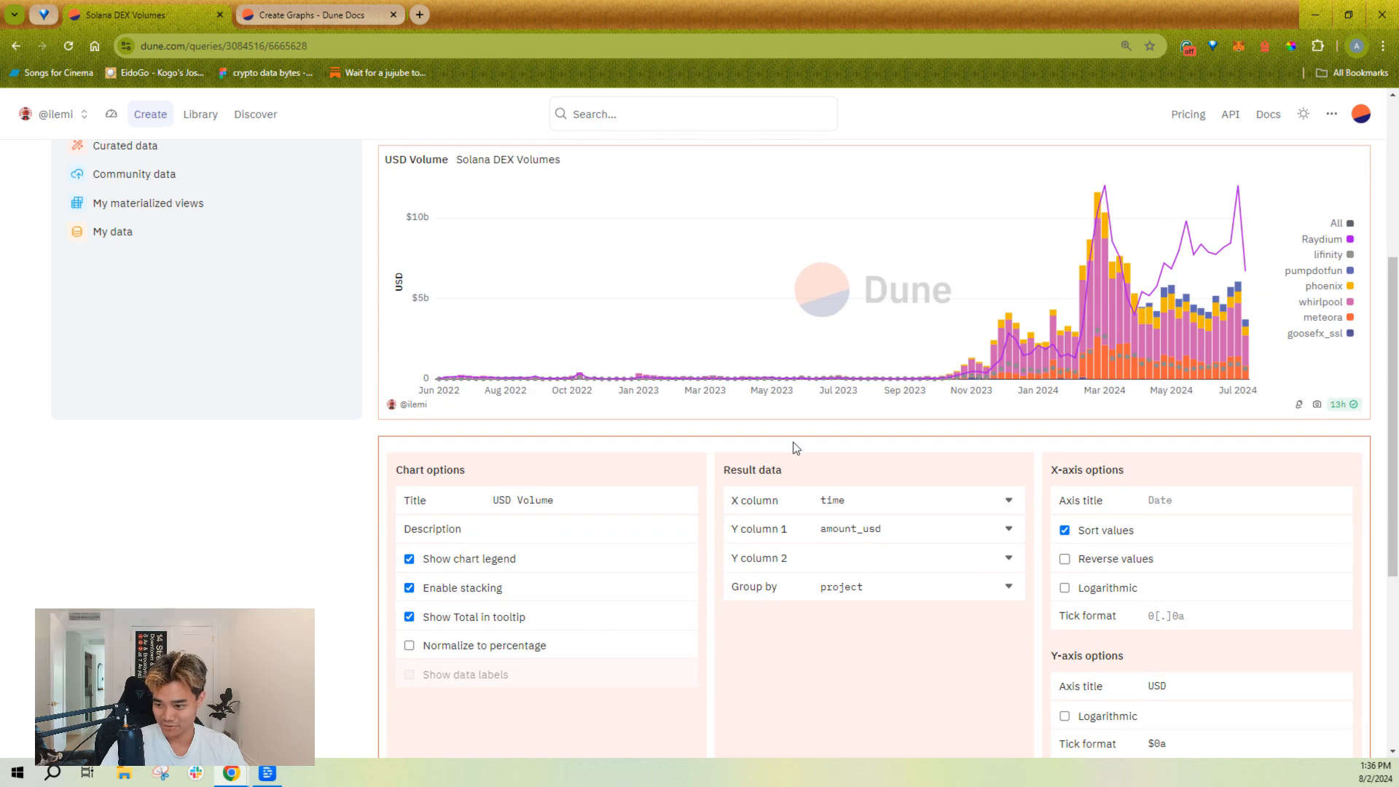
pyautogui.scroll(1, 747, 445)
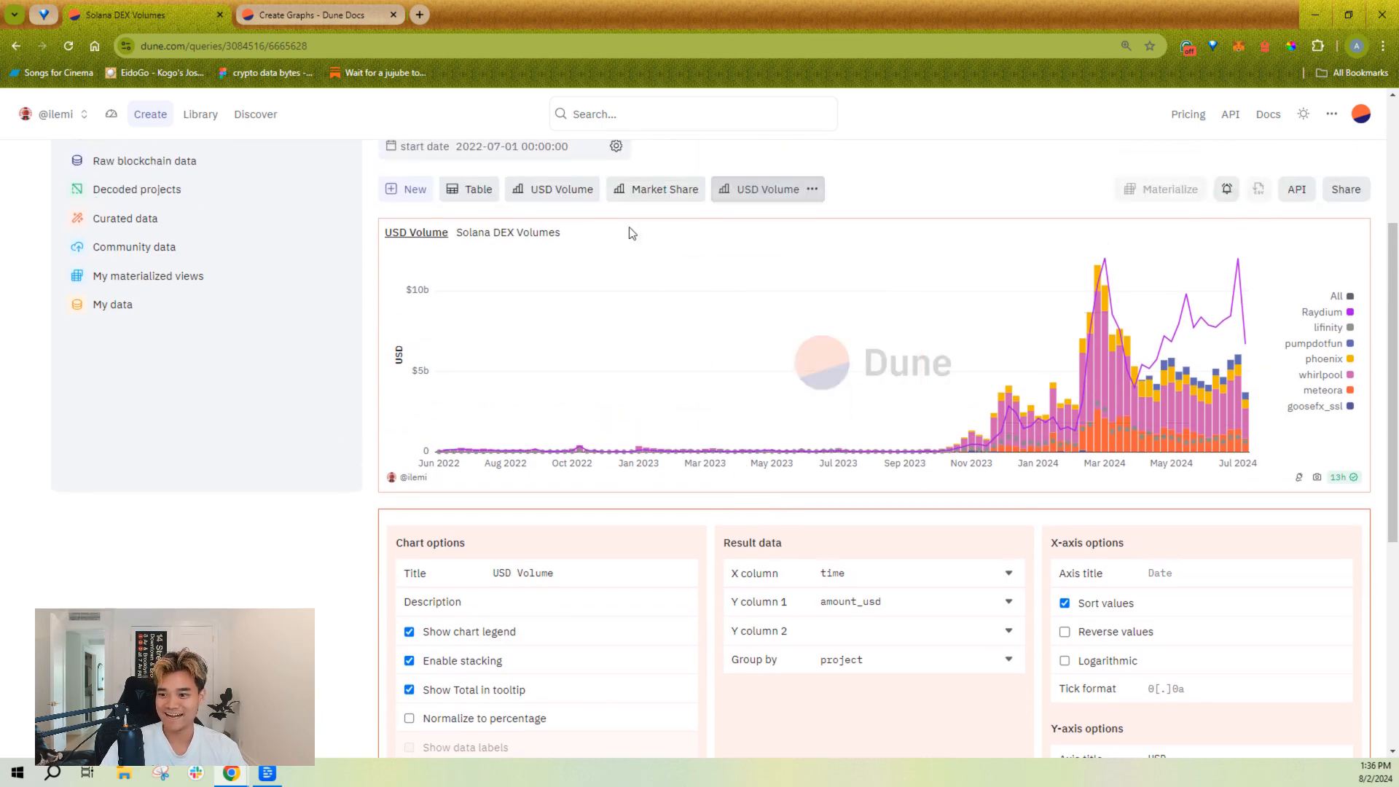
pyautogui.scroll(2, 670, 430)
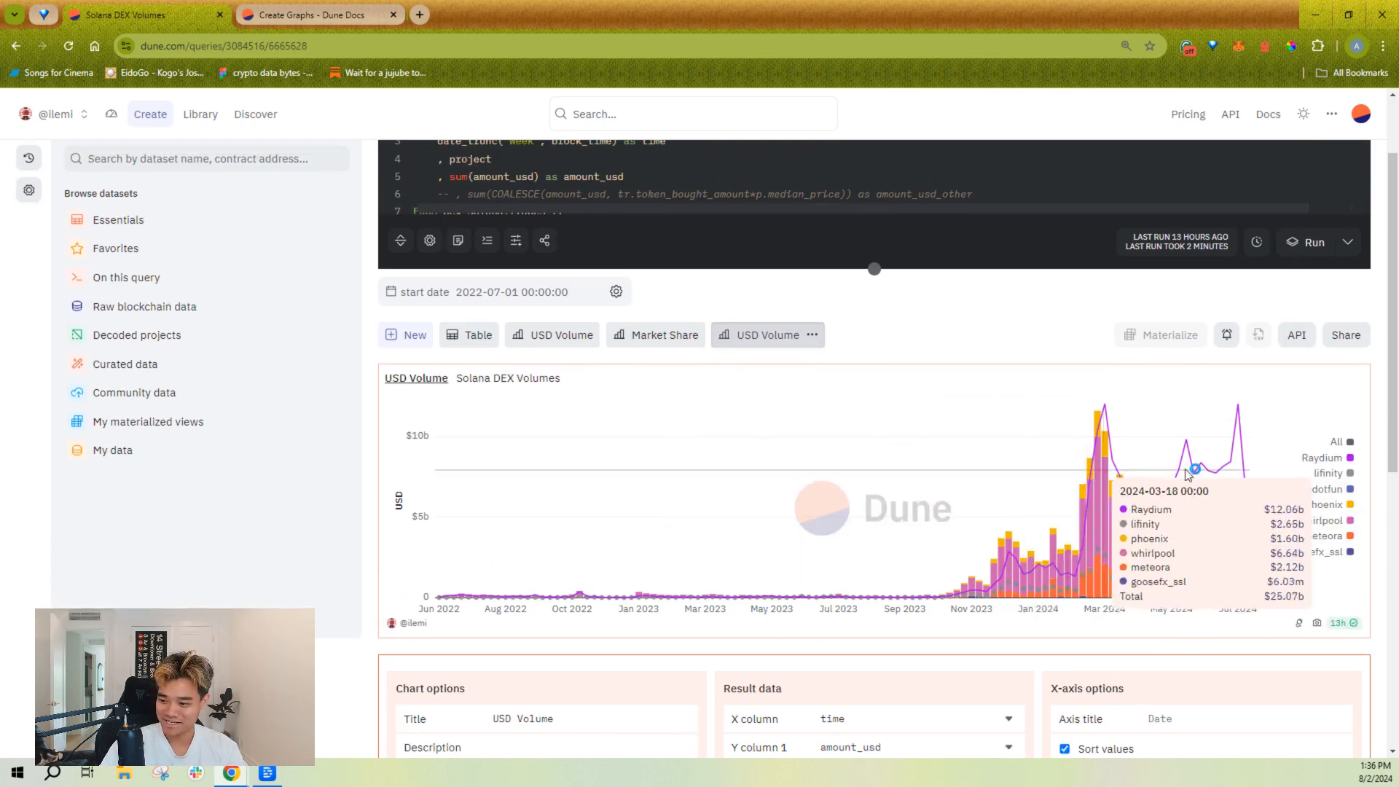
pyautogui.scroll(-2, 838, 659)
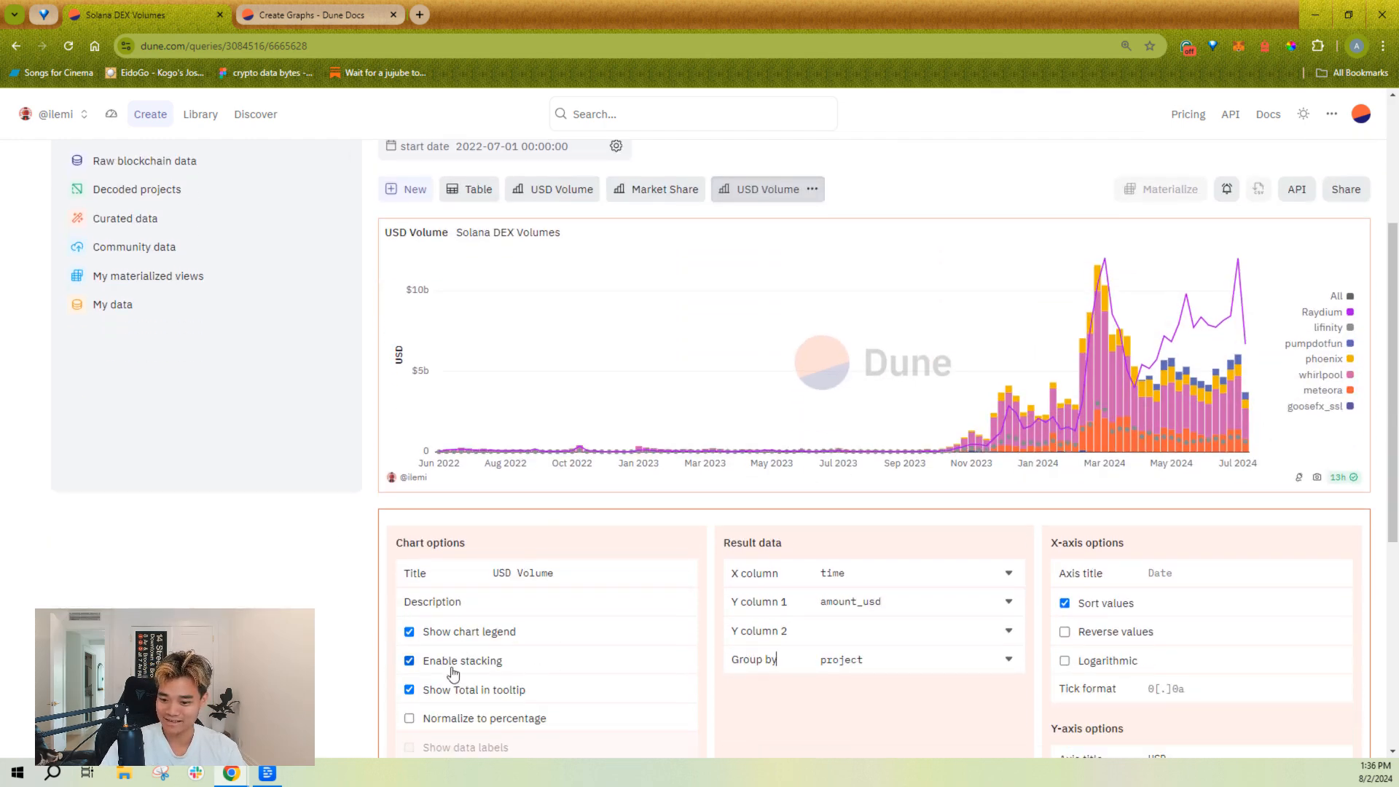
pyautogui.click(464, 631)
pyautogui.click(463, 631)
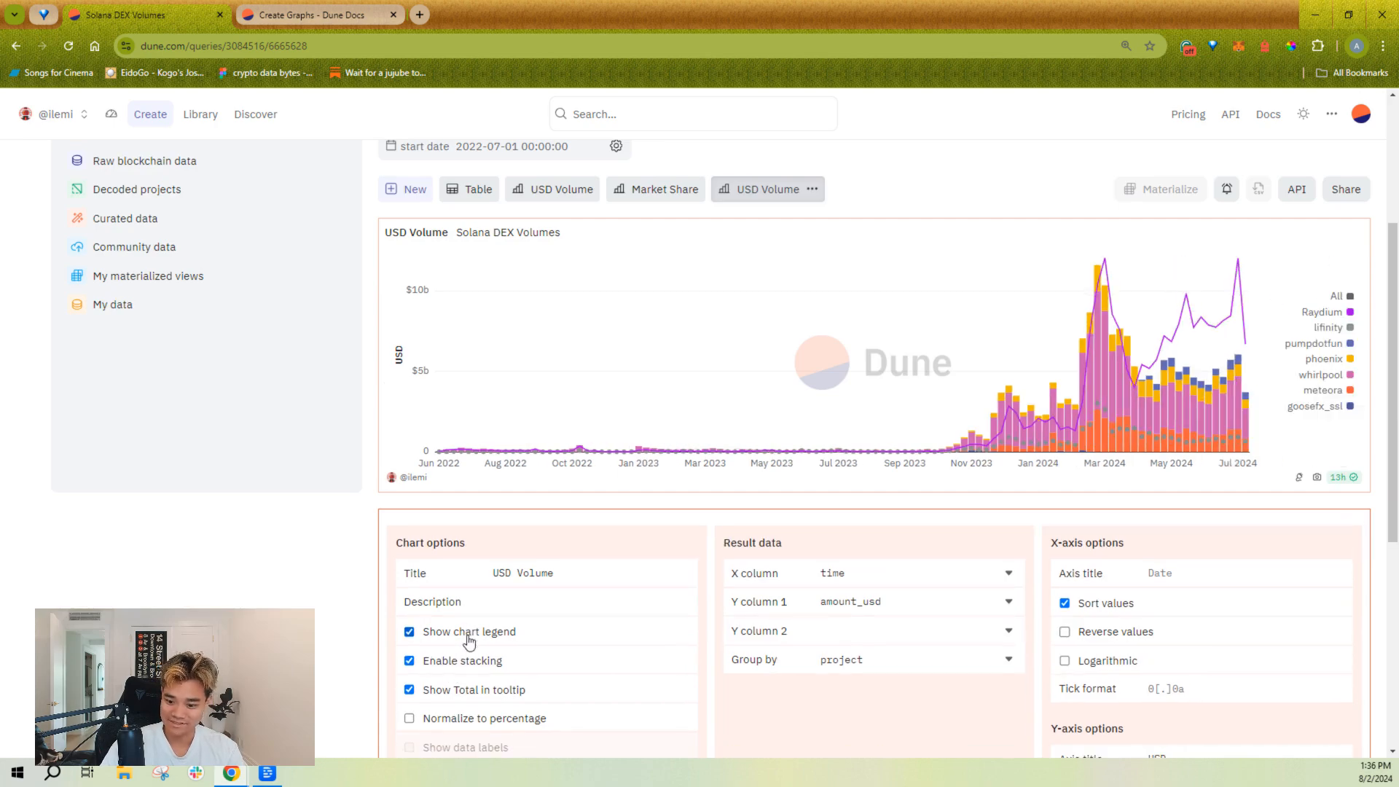
# Step: Check the non-chart types, Counter and Table, available when adding a new visualization
pyautogui.scroll(2, 712, 511)
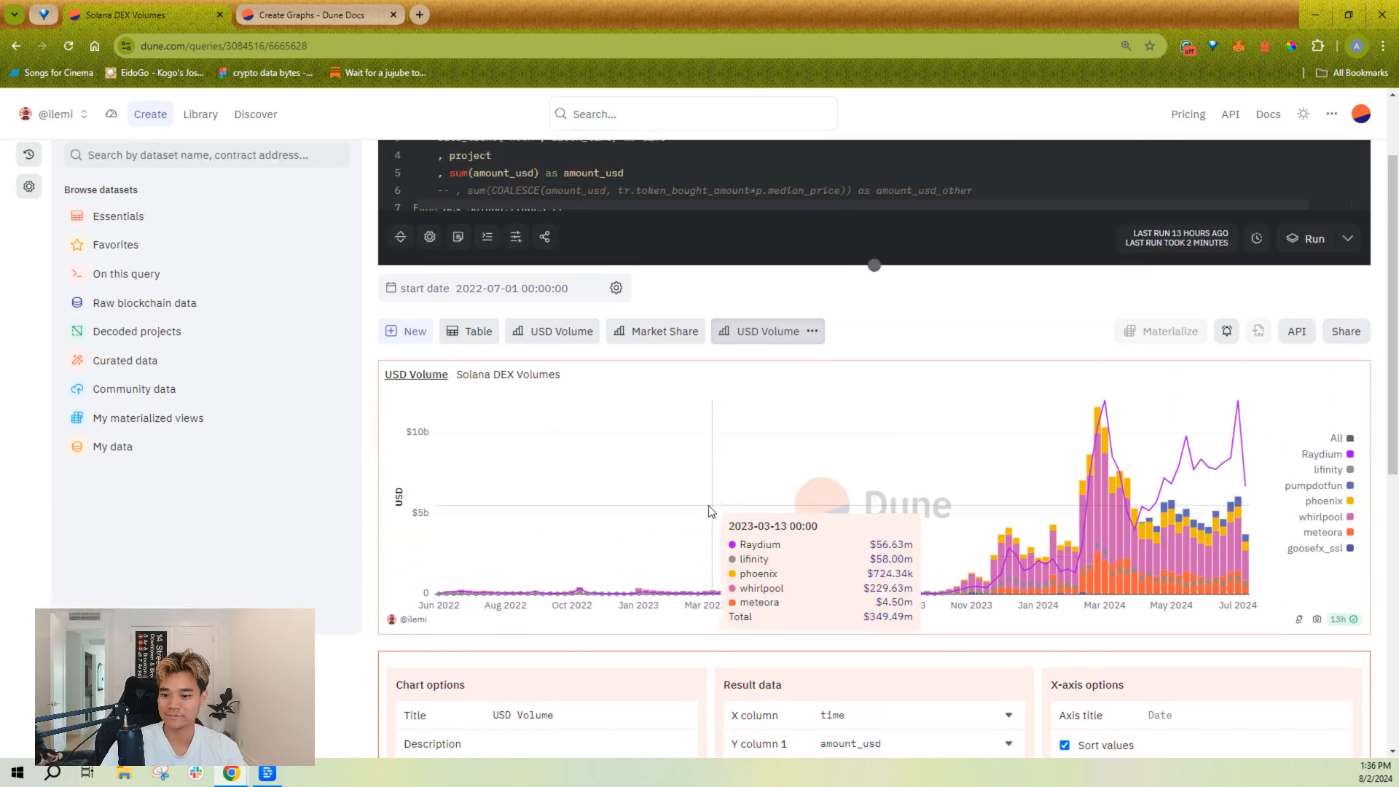
pyautogui.click(411, 333)
pyautogui.click(504, 494)
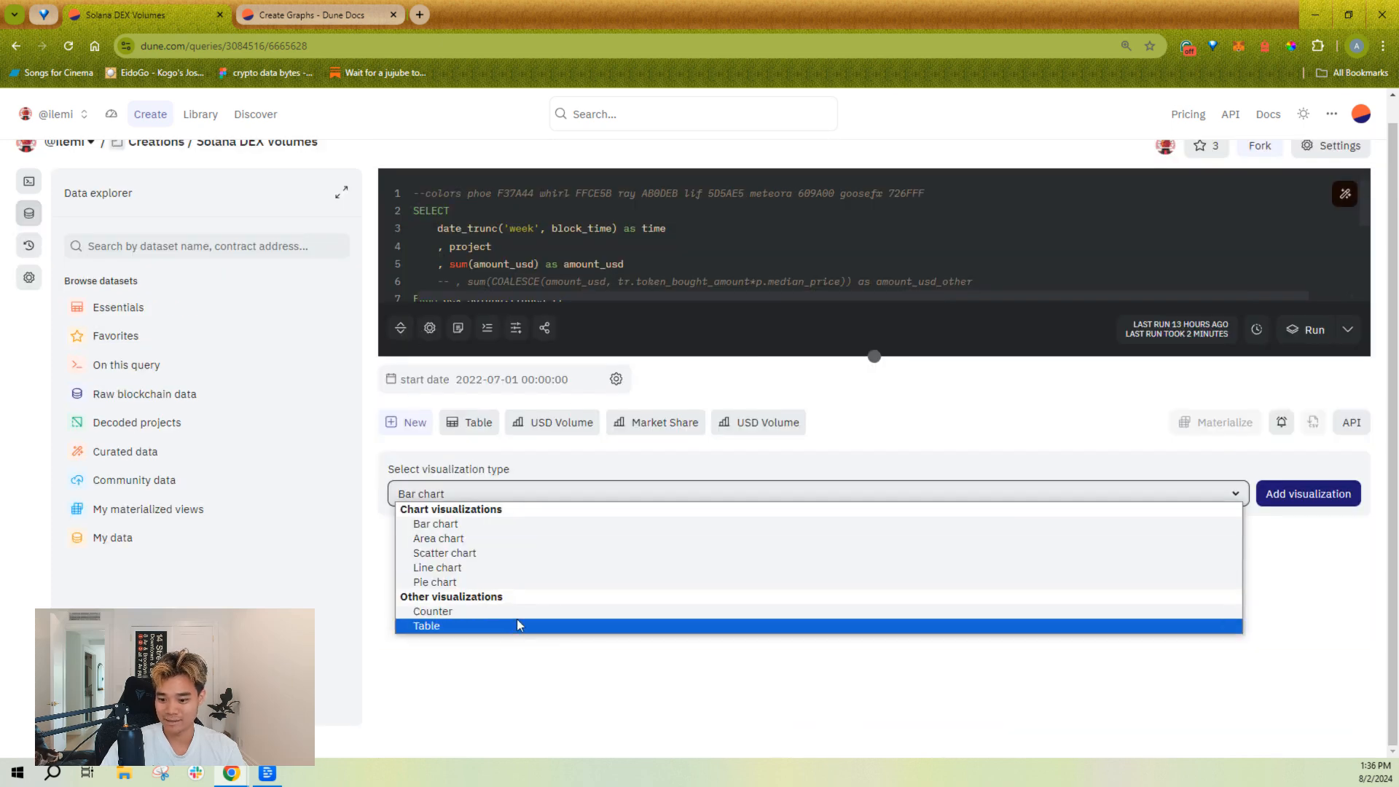
pyautogui.click(412, 444)
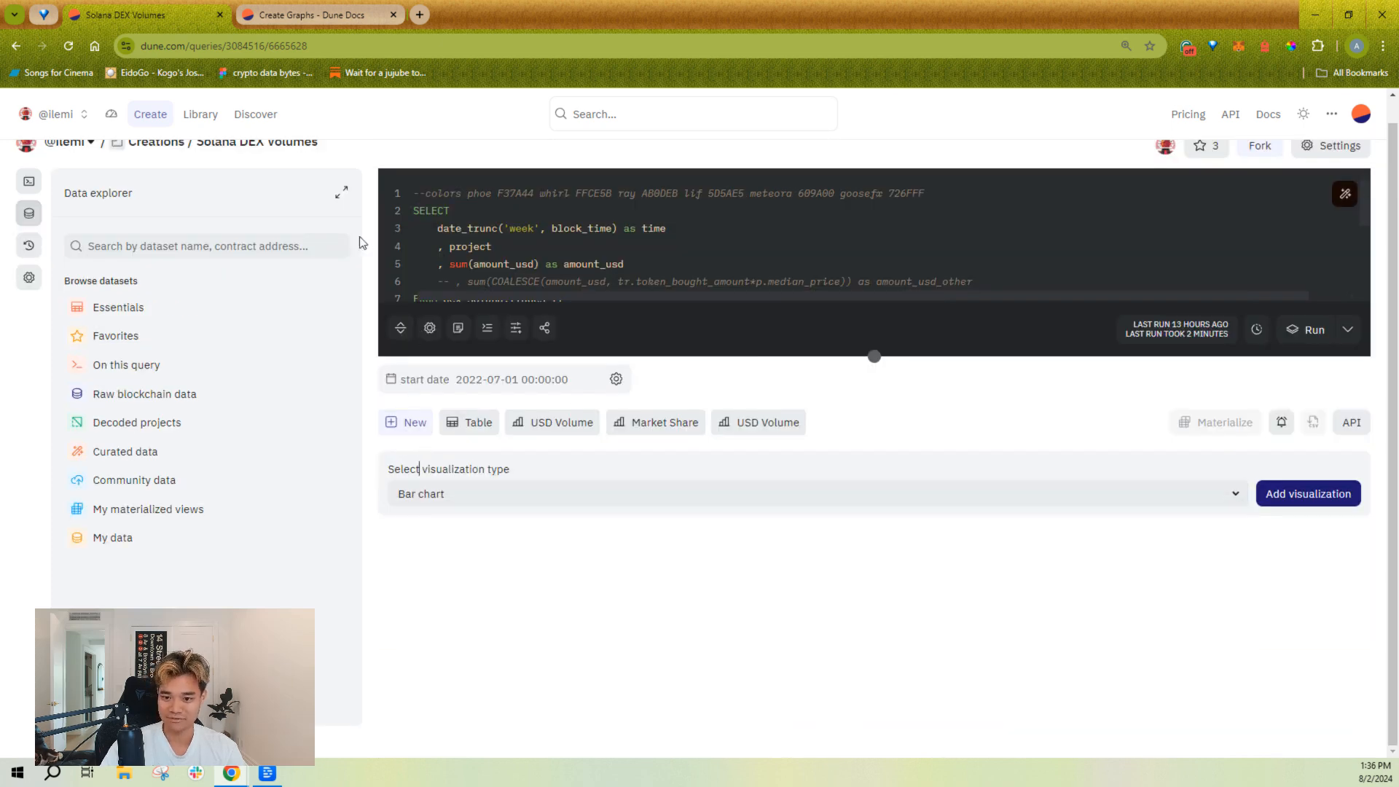
# Step: Switch to the Create Graphs page in Dune Docs, look through its chart type examples such as Pie Charts, and return to the query
pyautogui.click(320, 13)
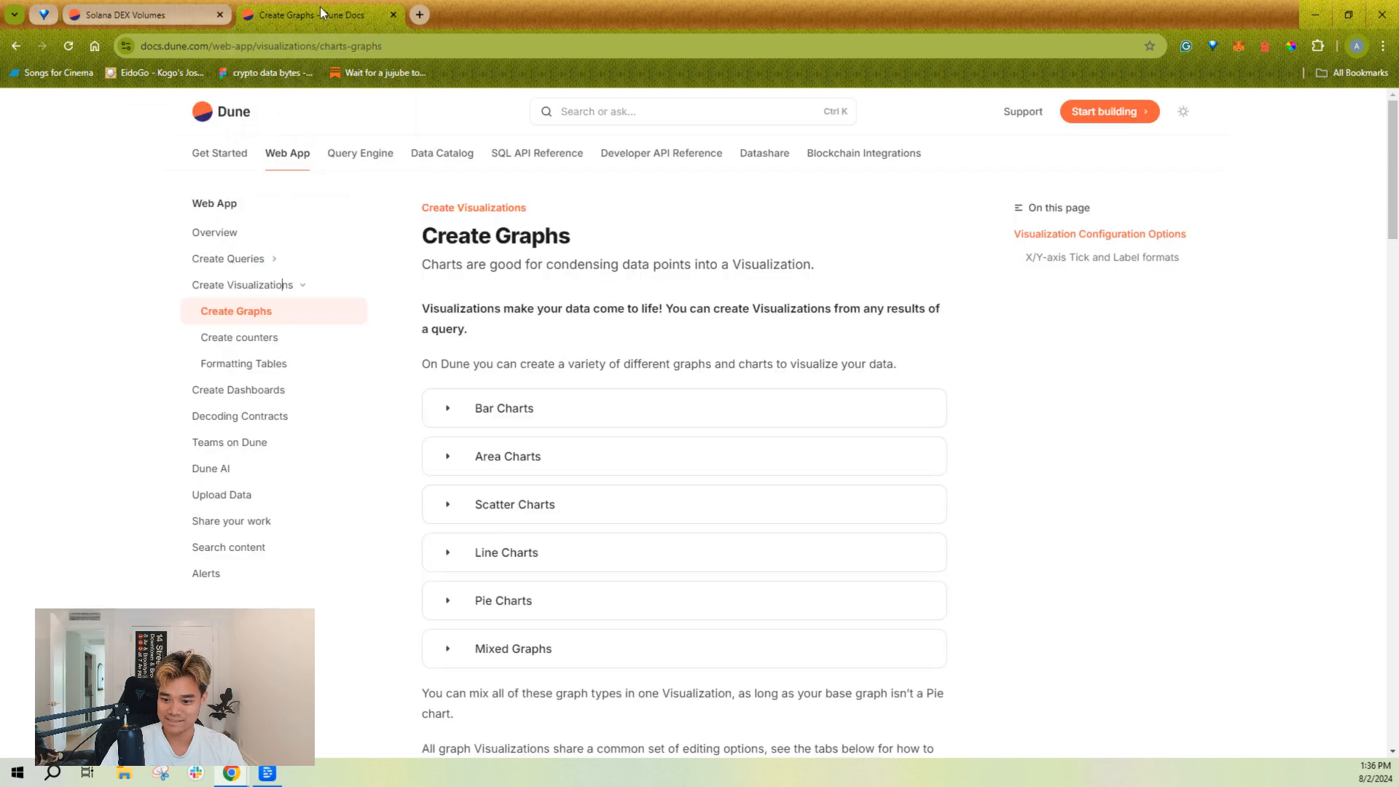
pyautogui.click(586, 659)
pyautogui.click(586, 659)
pyautogui.click(565, 587)
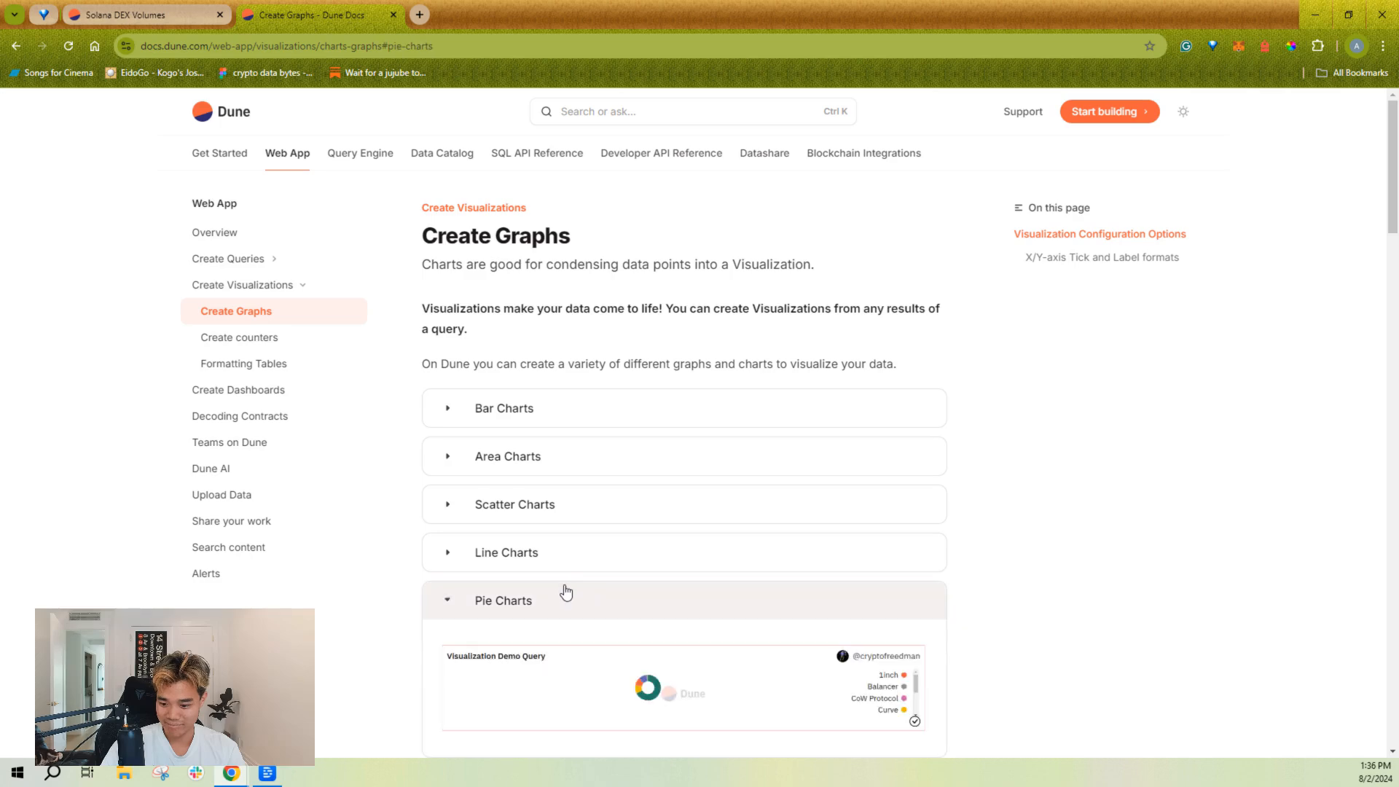
pyautogui.click(557, 586)
pyautogui.scroll(-3, 537, 583)
pyautogui.scroll(3, 537, 583)
pyautogui.hotkey('ctrl', 'shift', 'Tab')
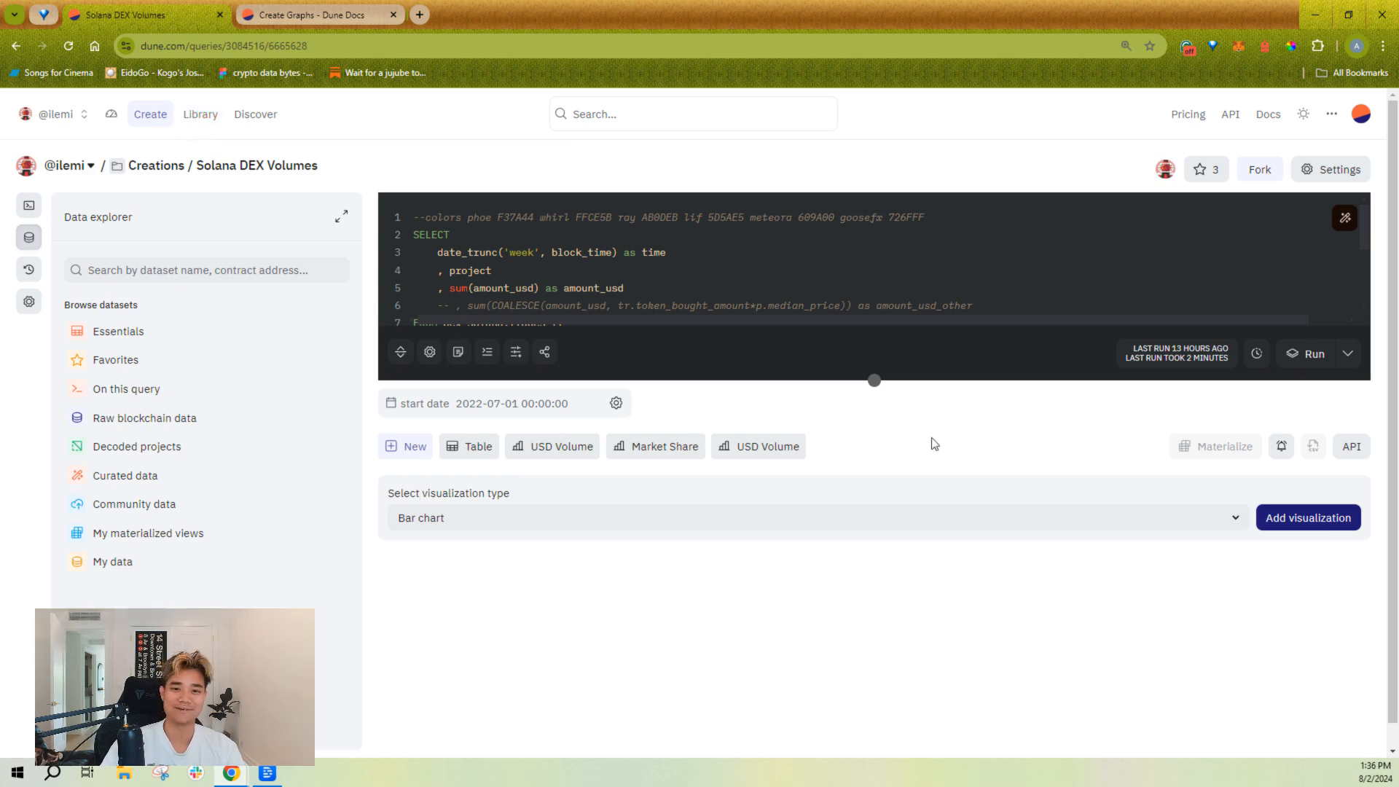
# Step: Reopen the new USD Volume chart and check its options for removal and adding to a dashboard
pyautogui.click(773, 445)
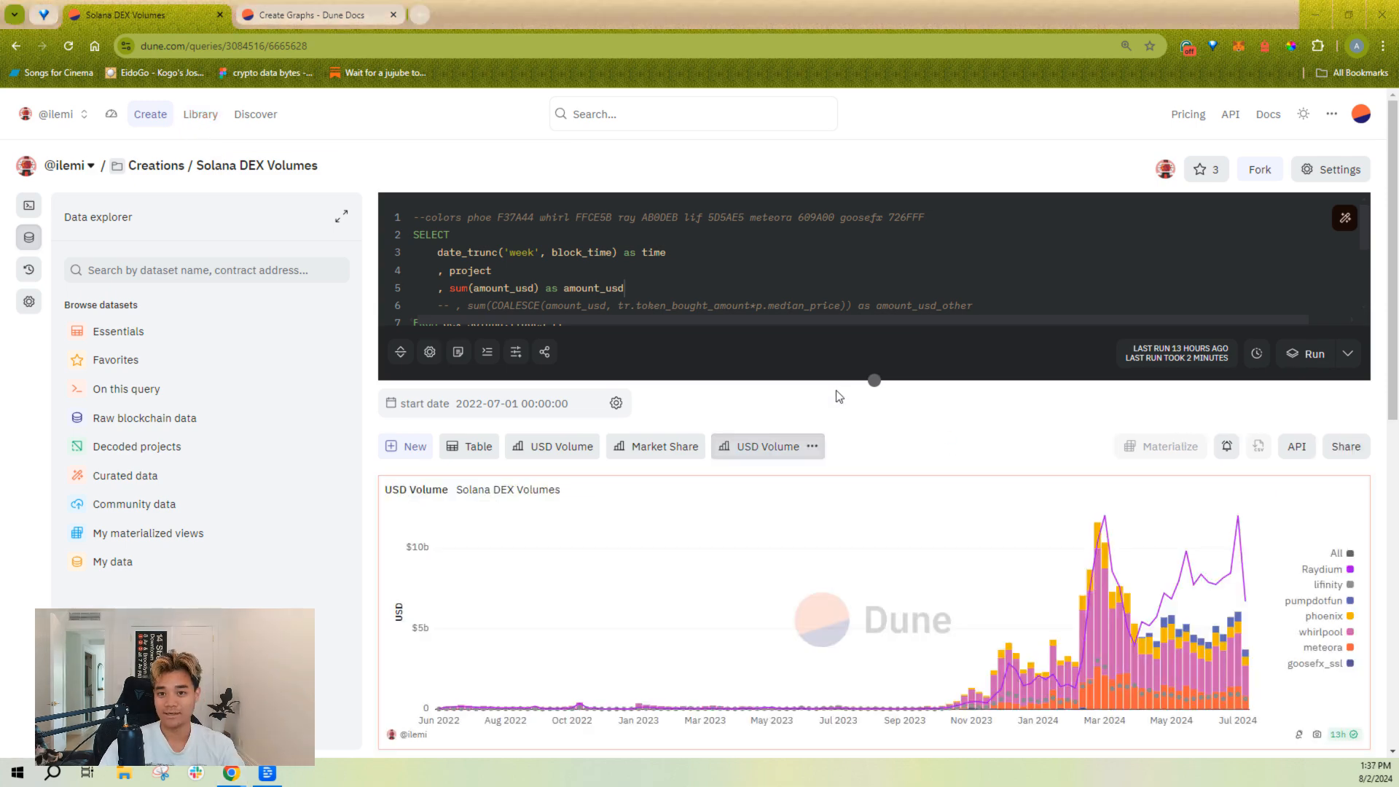
pyautogui.click(813, 448)
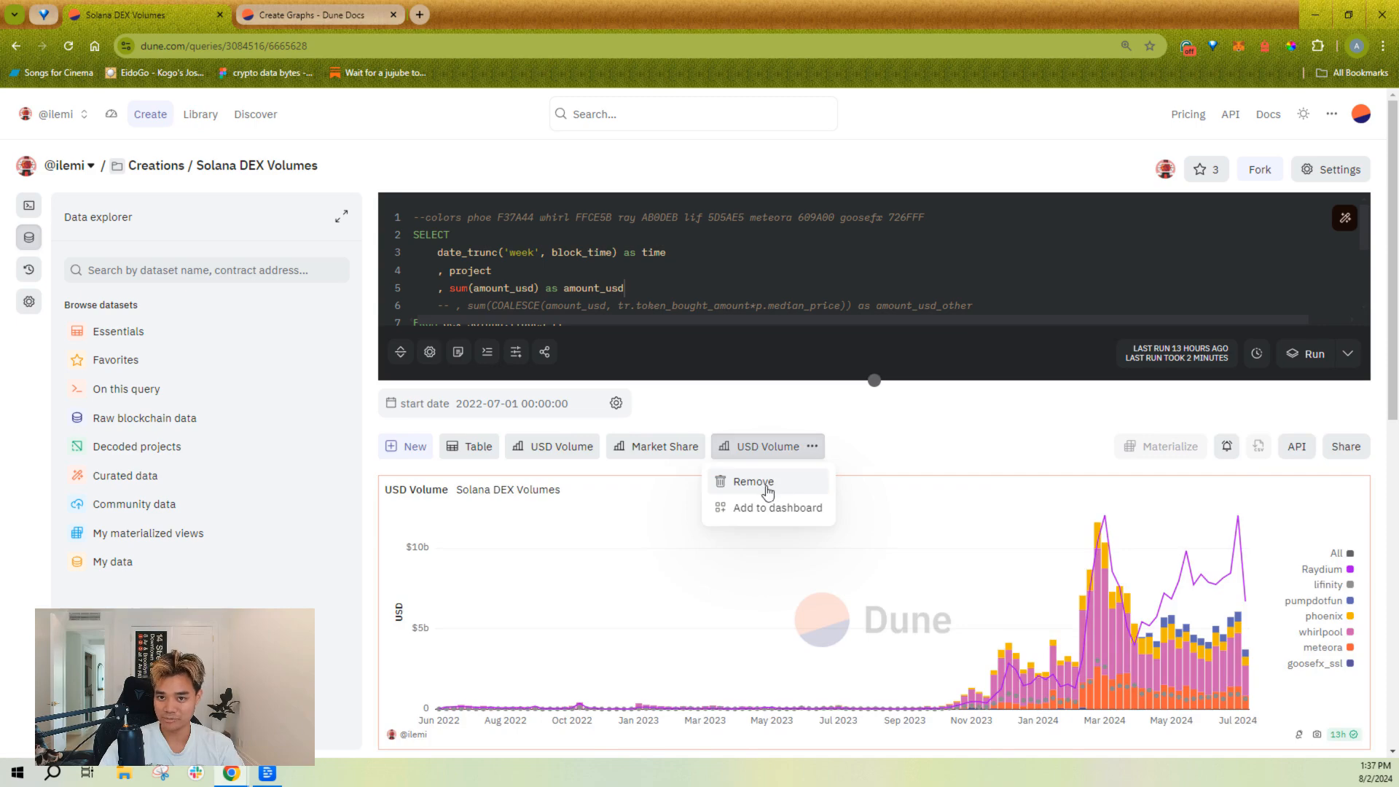
pyautogui.click(910, 434)
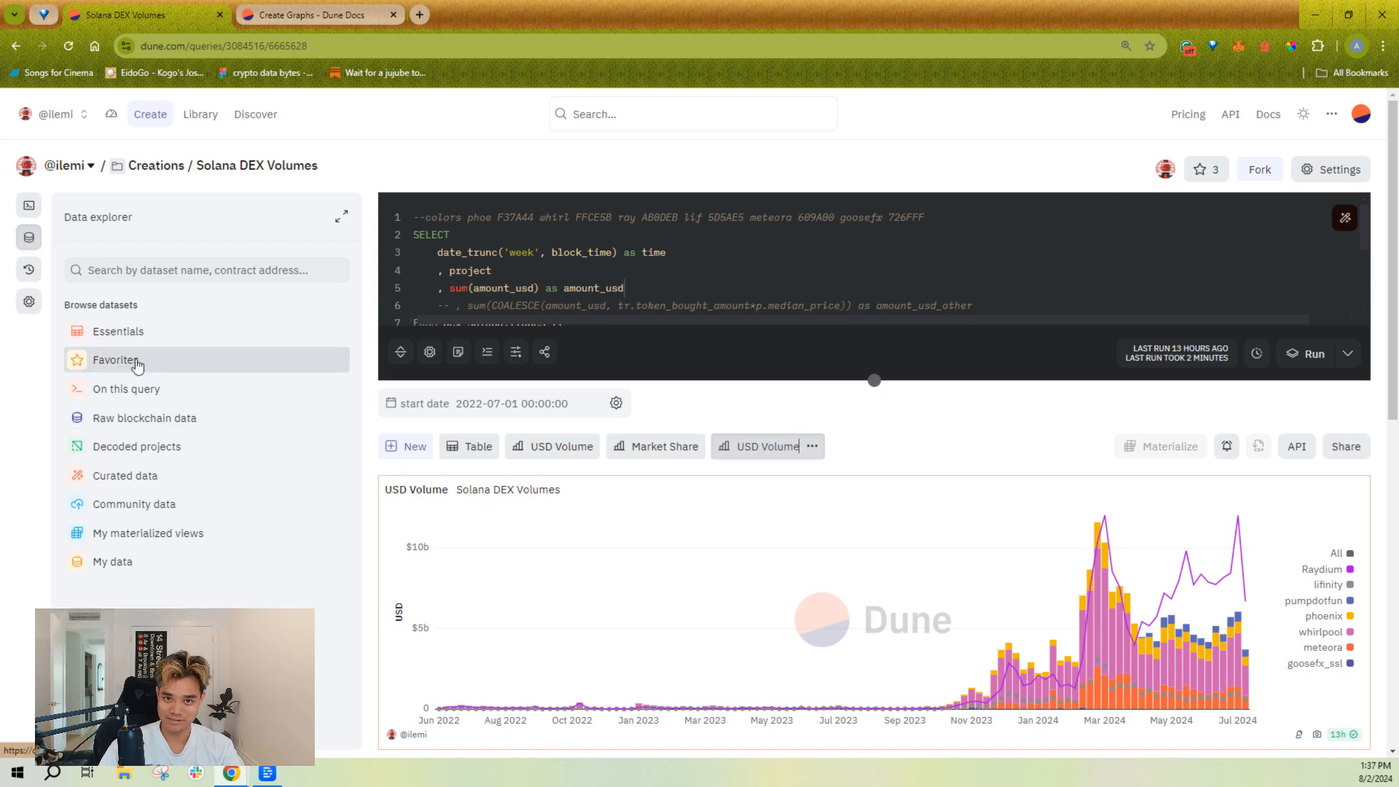
# Step: Save the query description "Volume since {{start date}}" in the query settings and check how it reads above the chart
pyautogui.click(30, 301)
pyautogui.click(552, 333)
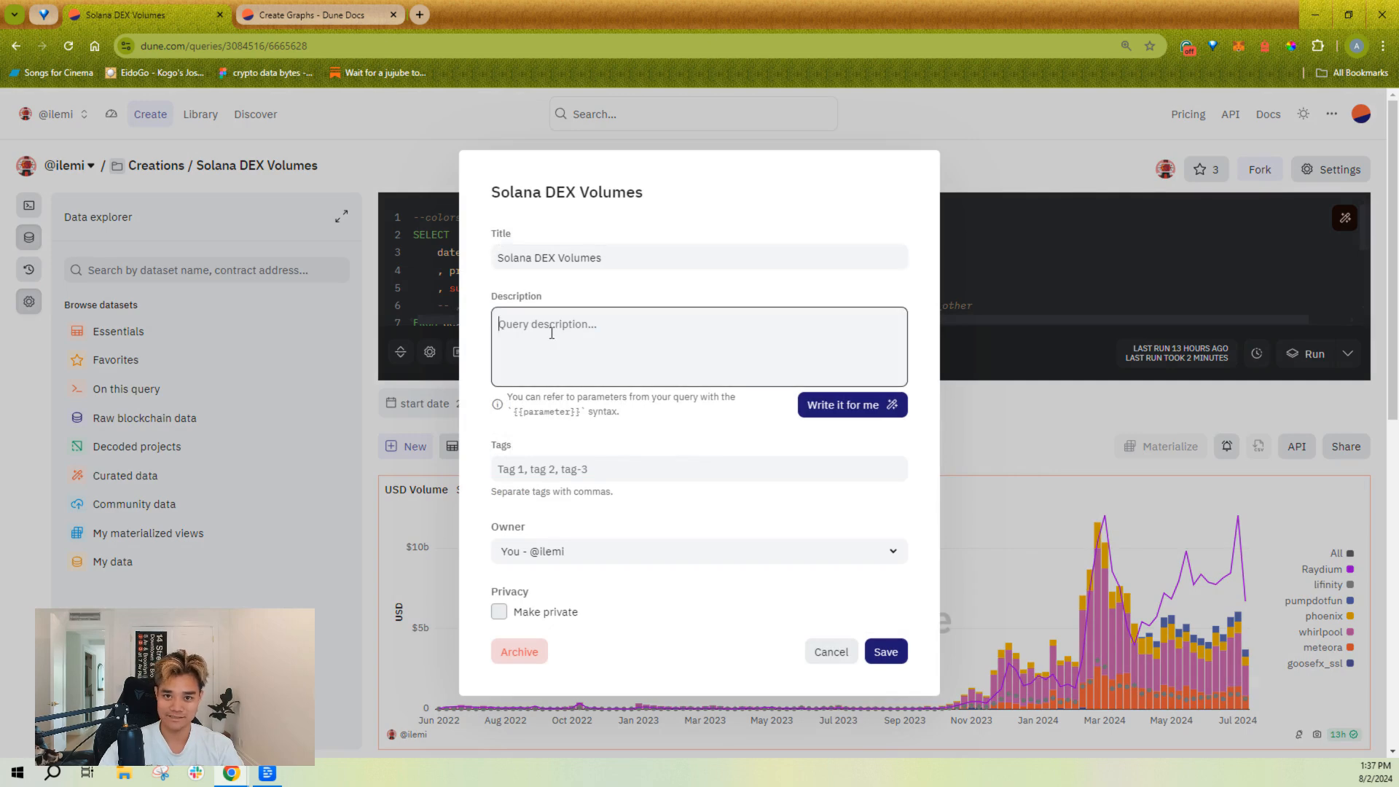
pyautogui.write('Volume')
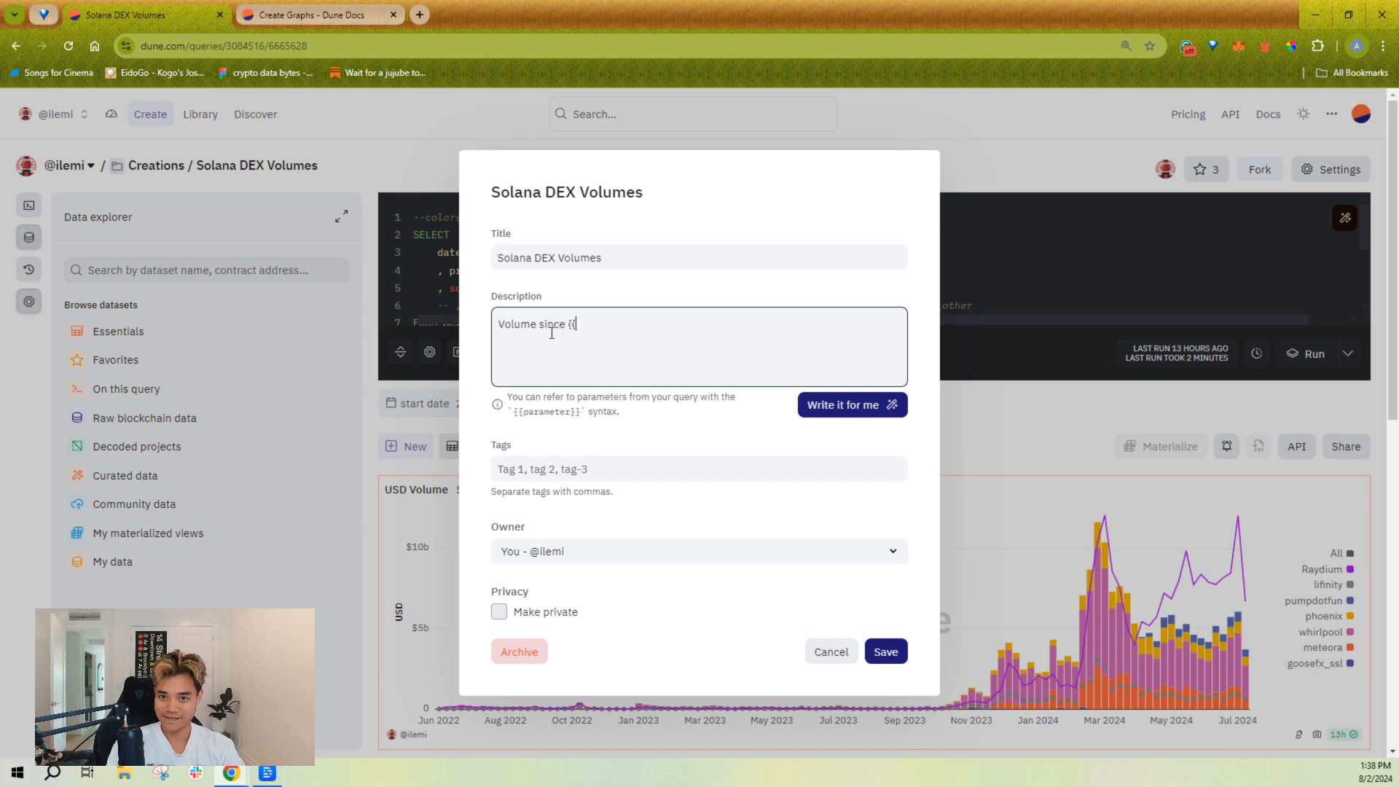
pyautogui.write('since {{start ')
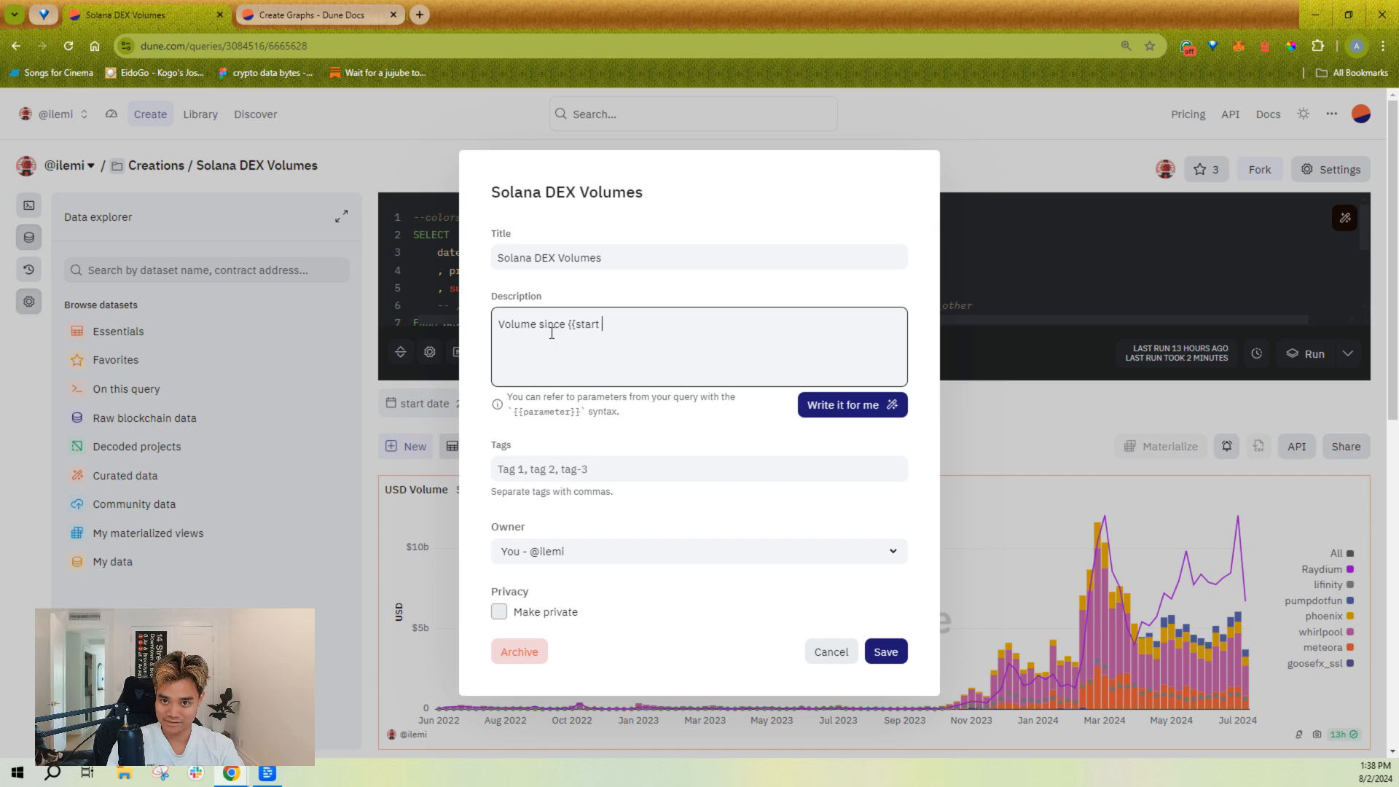
pyautogui.write('date}}')
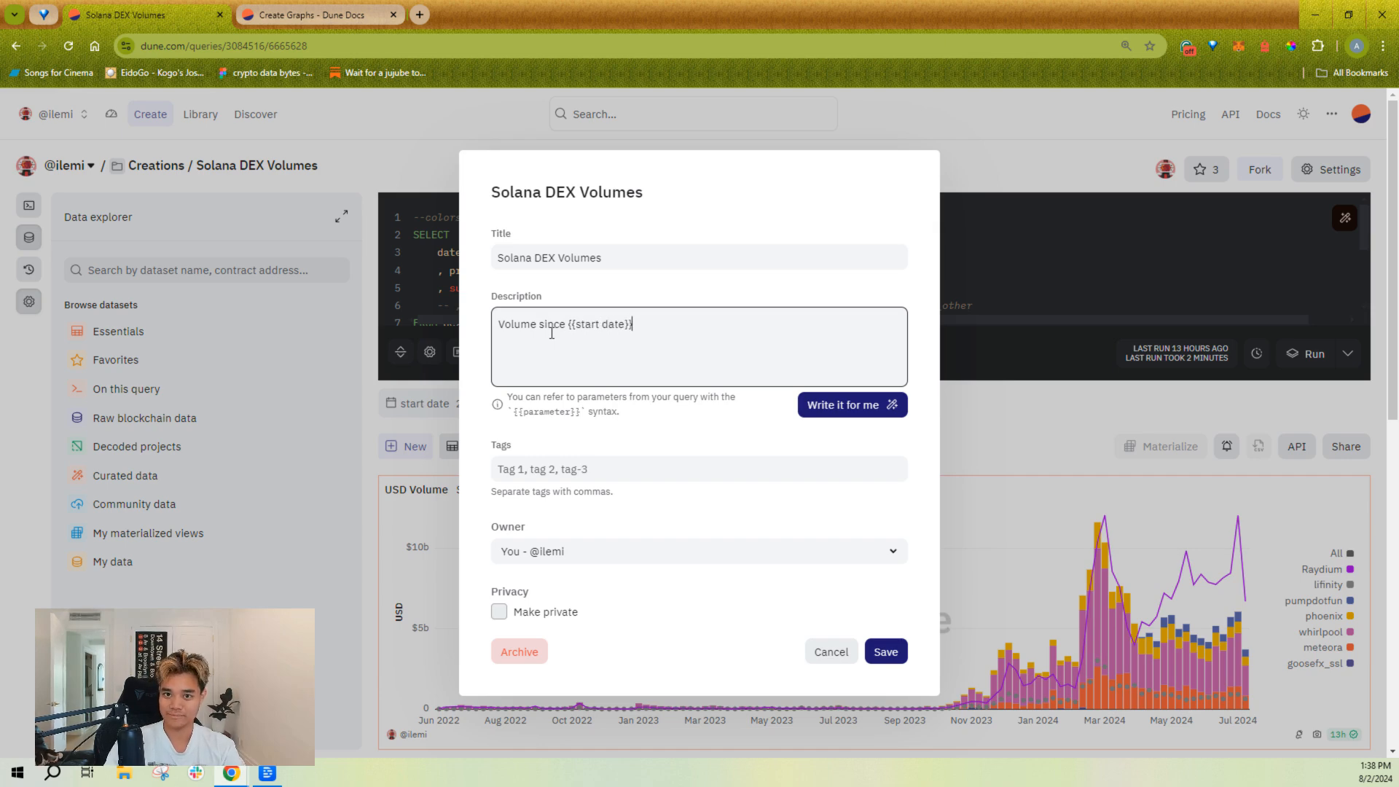
pyautogui.click(880, 651)
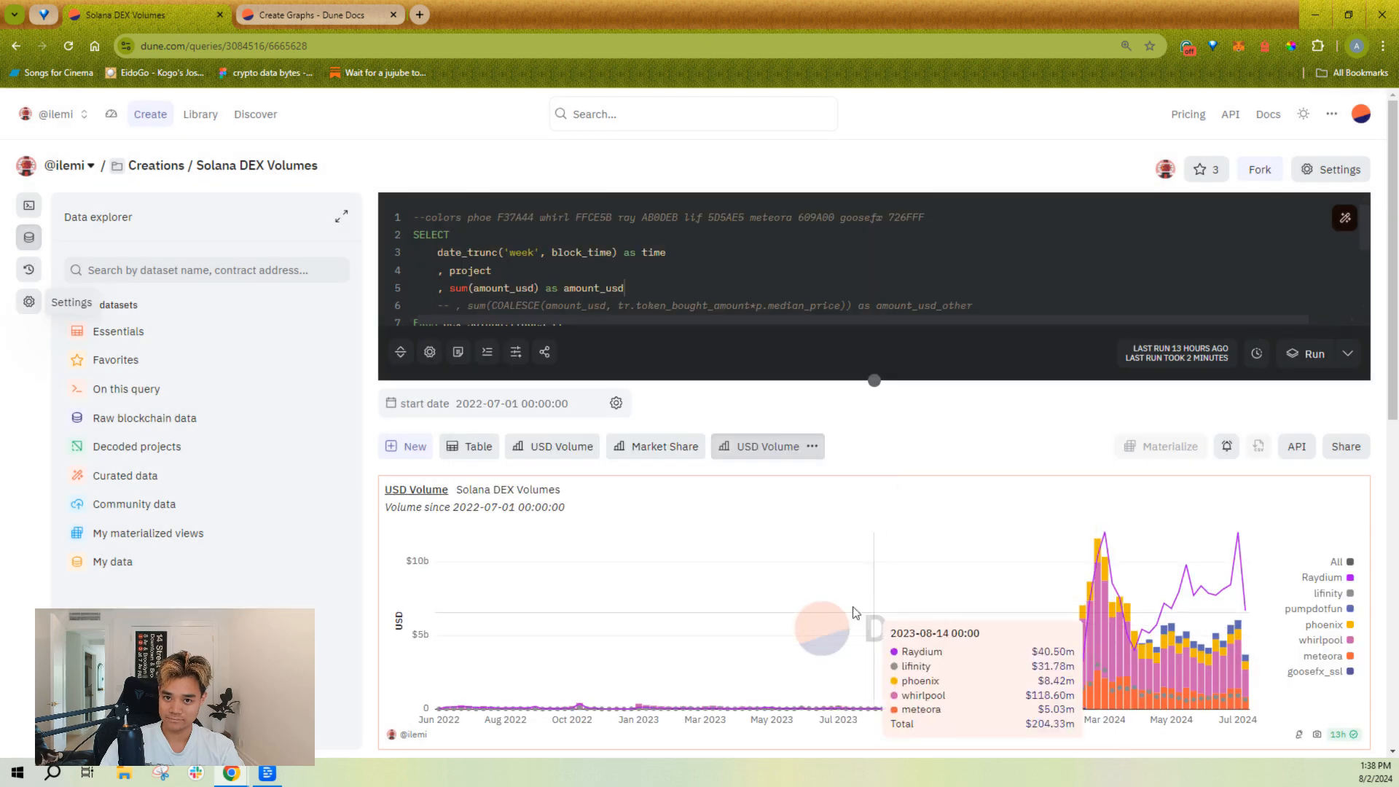
pyautogui.tripleClick(411, 508)
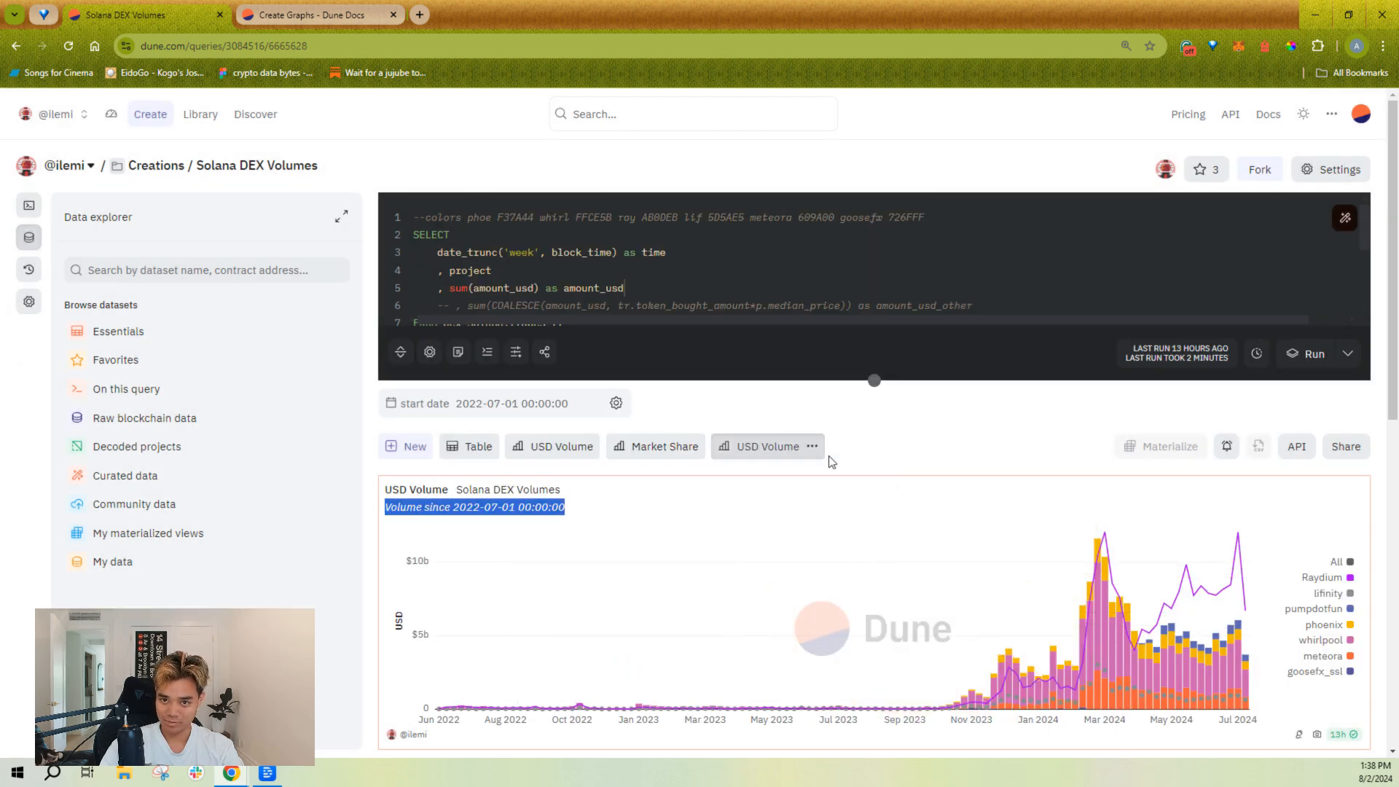
pyautogui.click(950, 418)
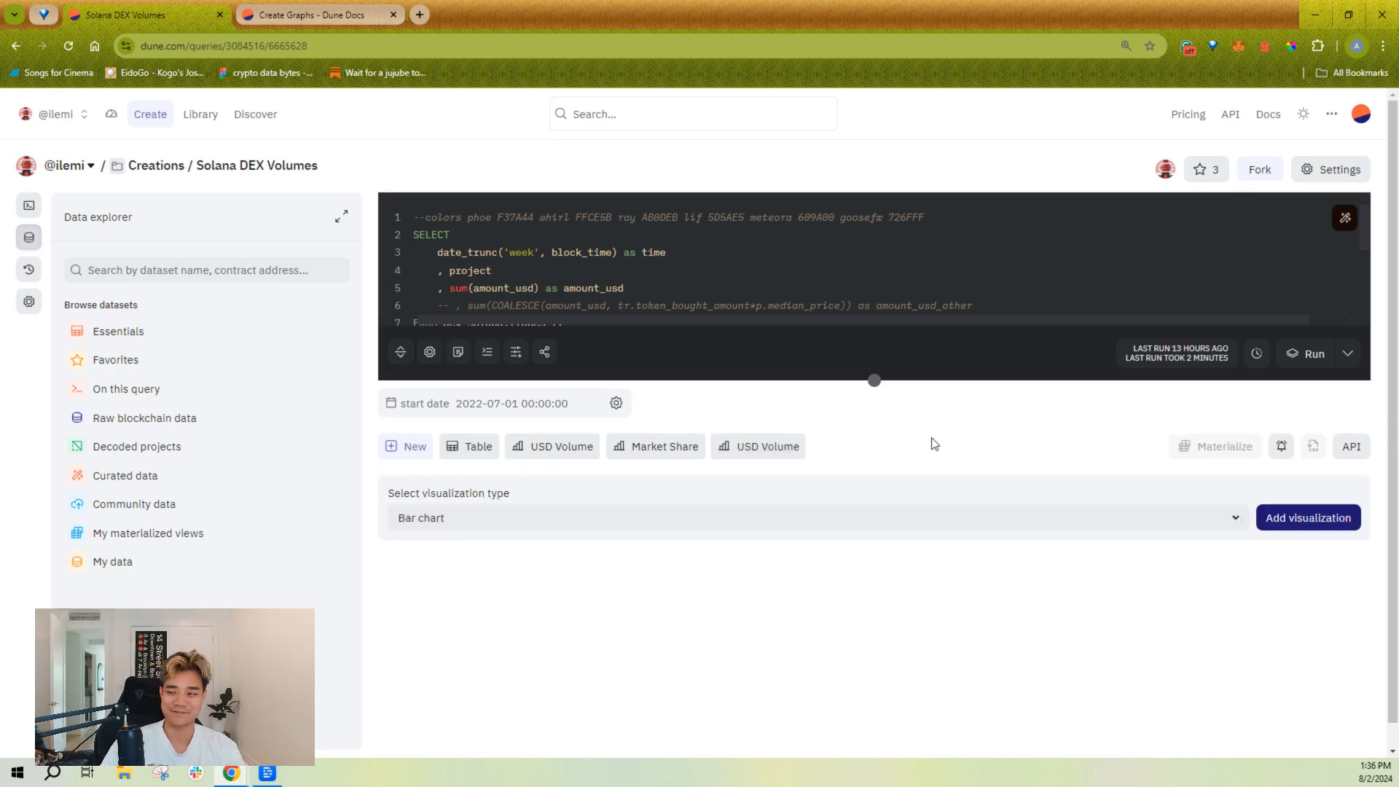